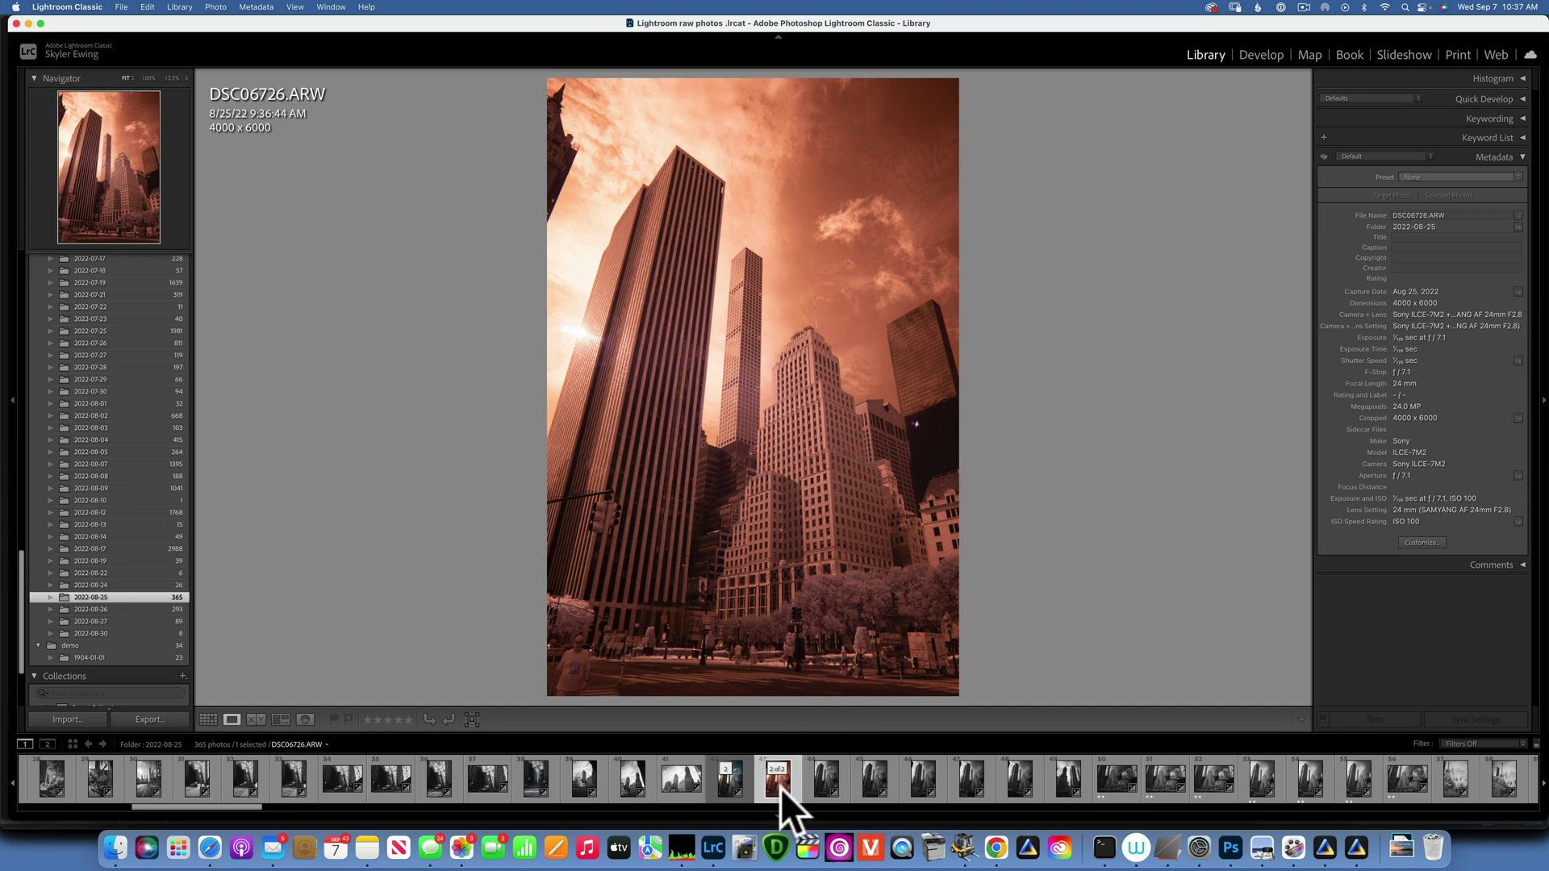
- Compare the raw infrared photo DSC06726.ARW with its finished edit DSC06726-Edit-2.tif, ending on the raw file
{"action": "left_click", "coordinate": [732, 782]}
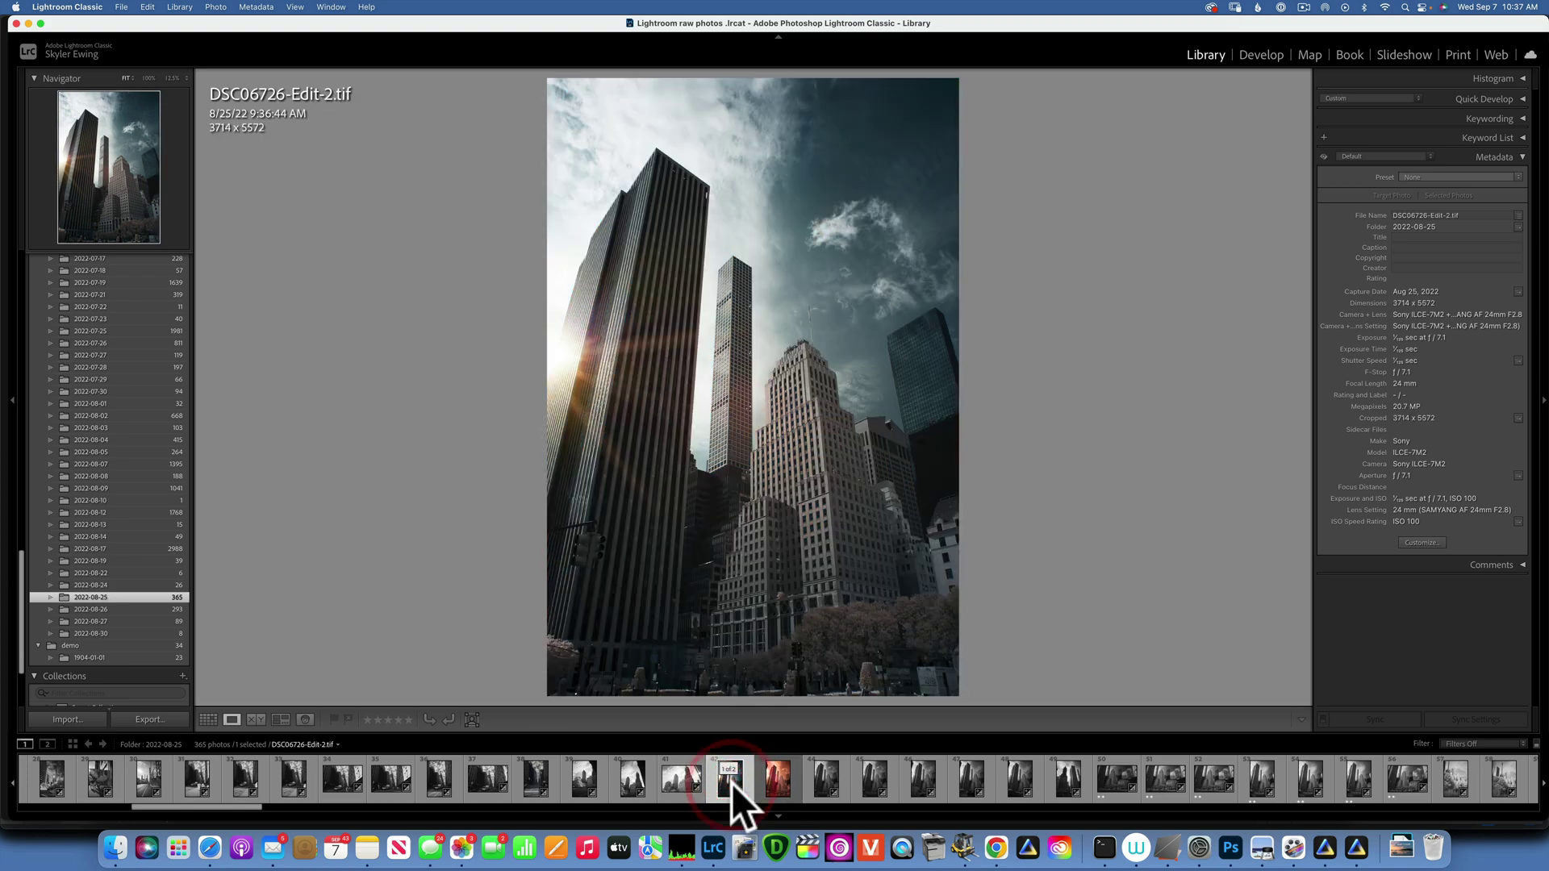
{"action": "left_click", "coordinate": [776, 783]}
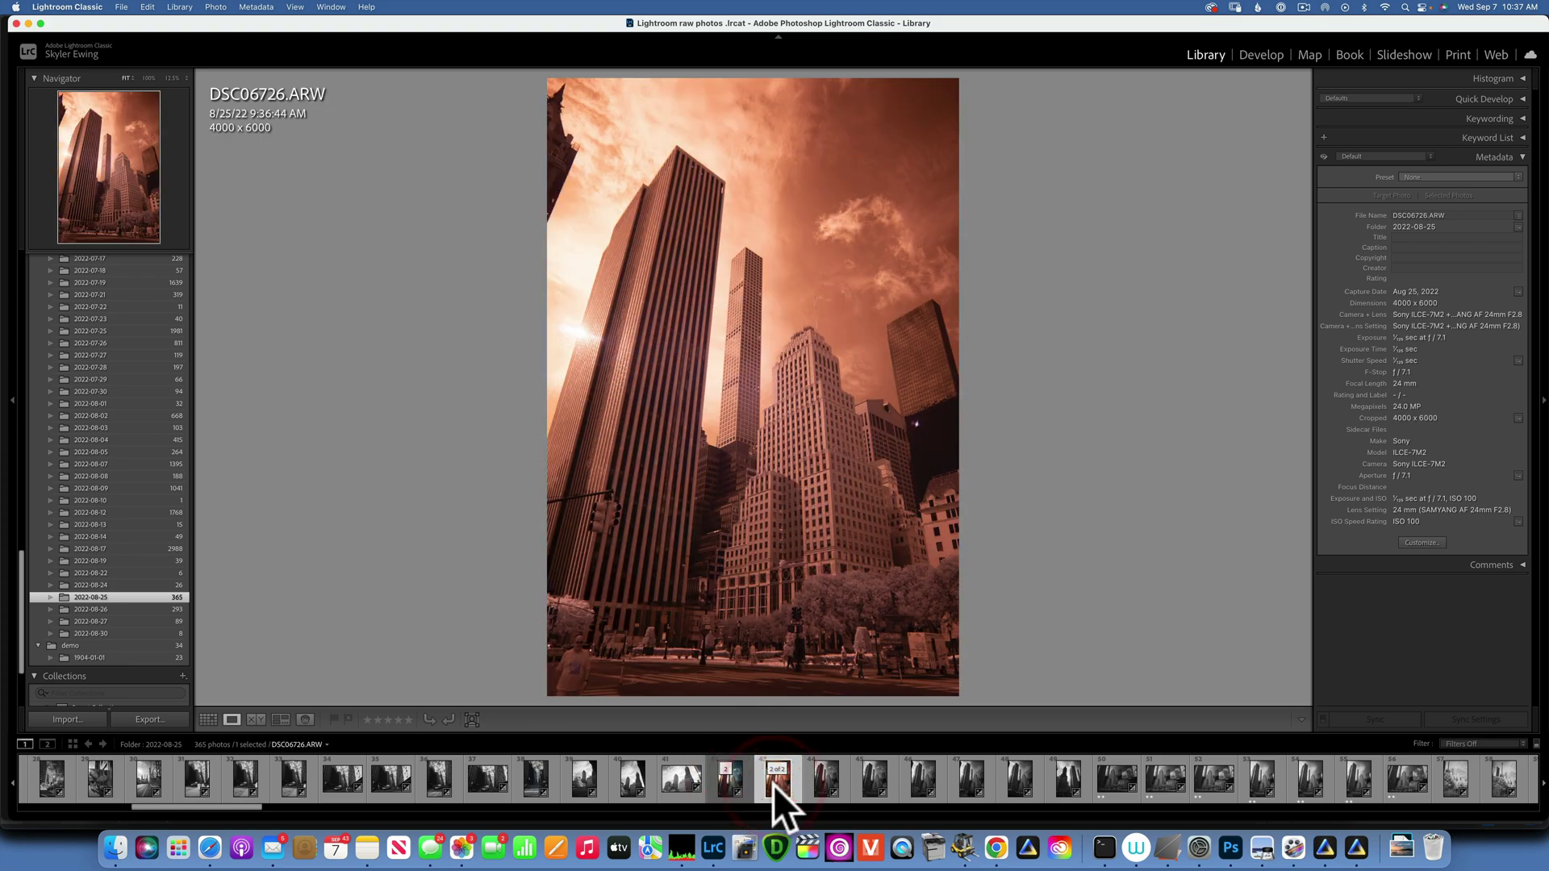
{"action": "left_click", "coordinate": [736, 781]}
{"action": "left_click", "coordinate": [729, 783]}
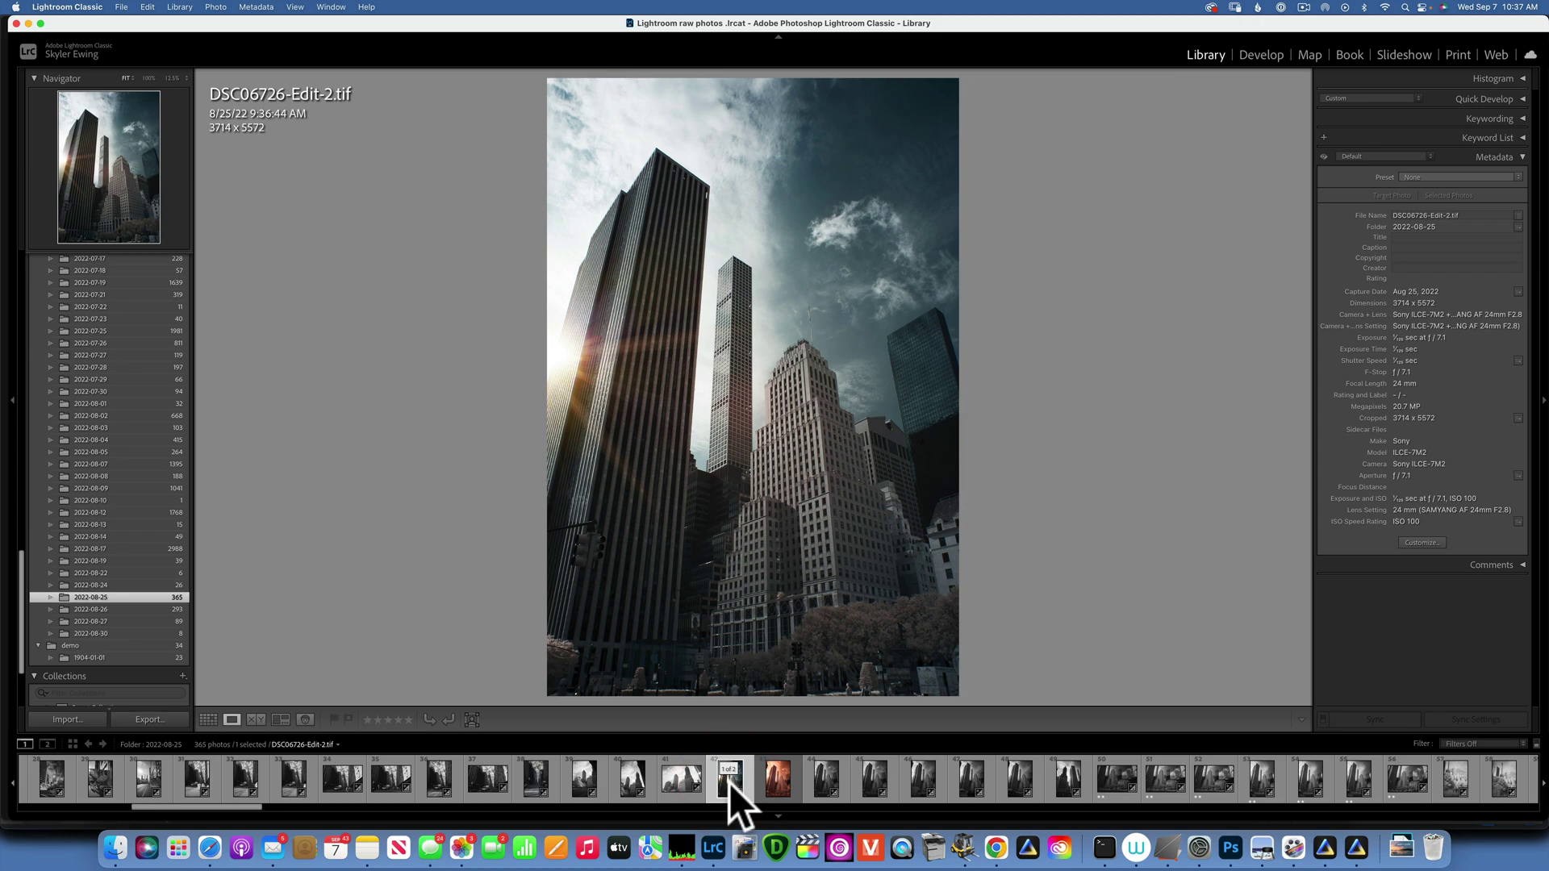
{"action": "left_click", "coordinate": [784, 781]}
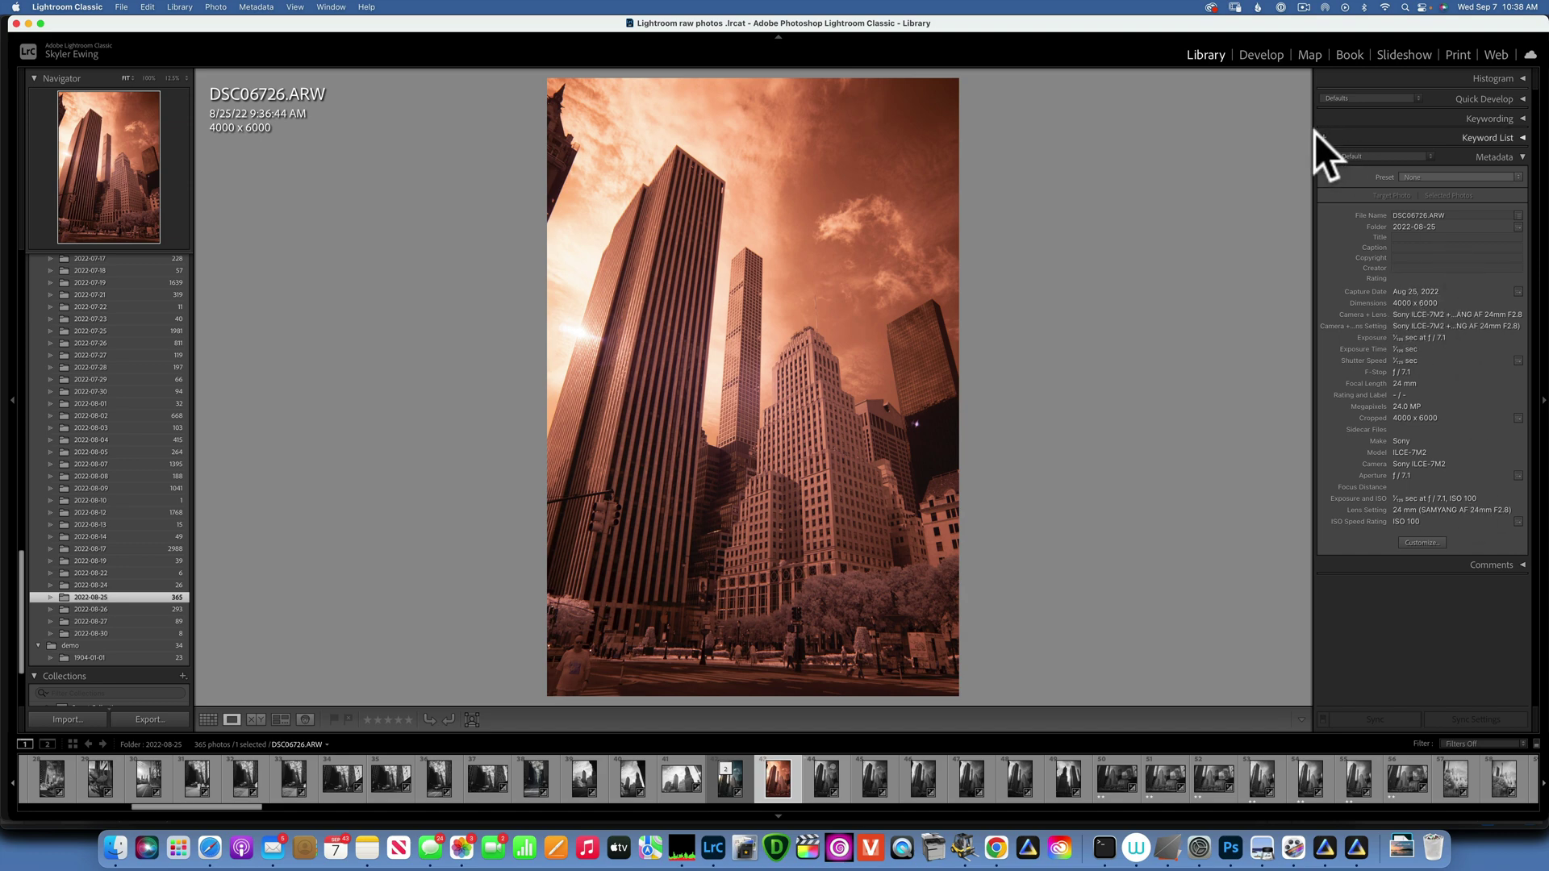
- Open the raw photo for developing and apply the Sony ILCE-7M2 Untitled Recipe camera profile to it
{"action": "left_click", "coordinate": [1267, 54]}
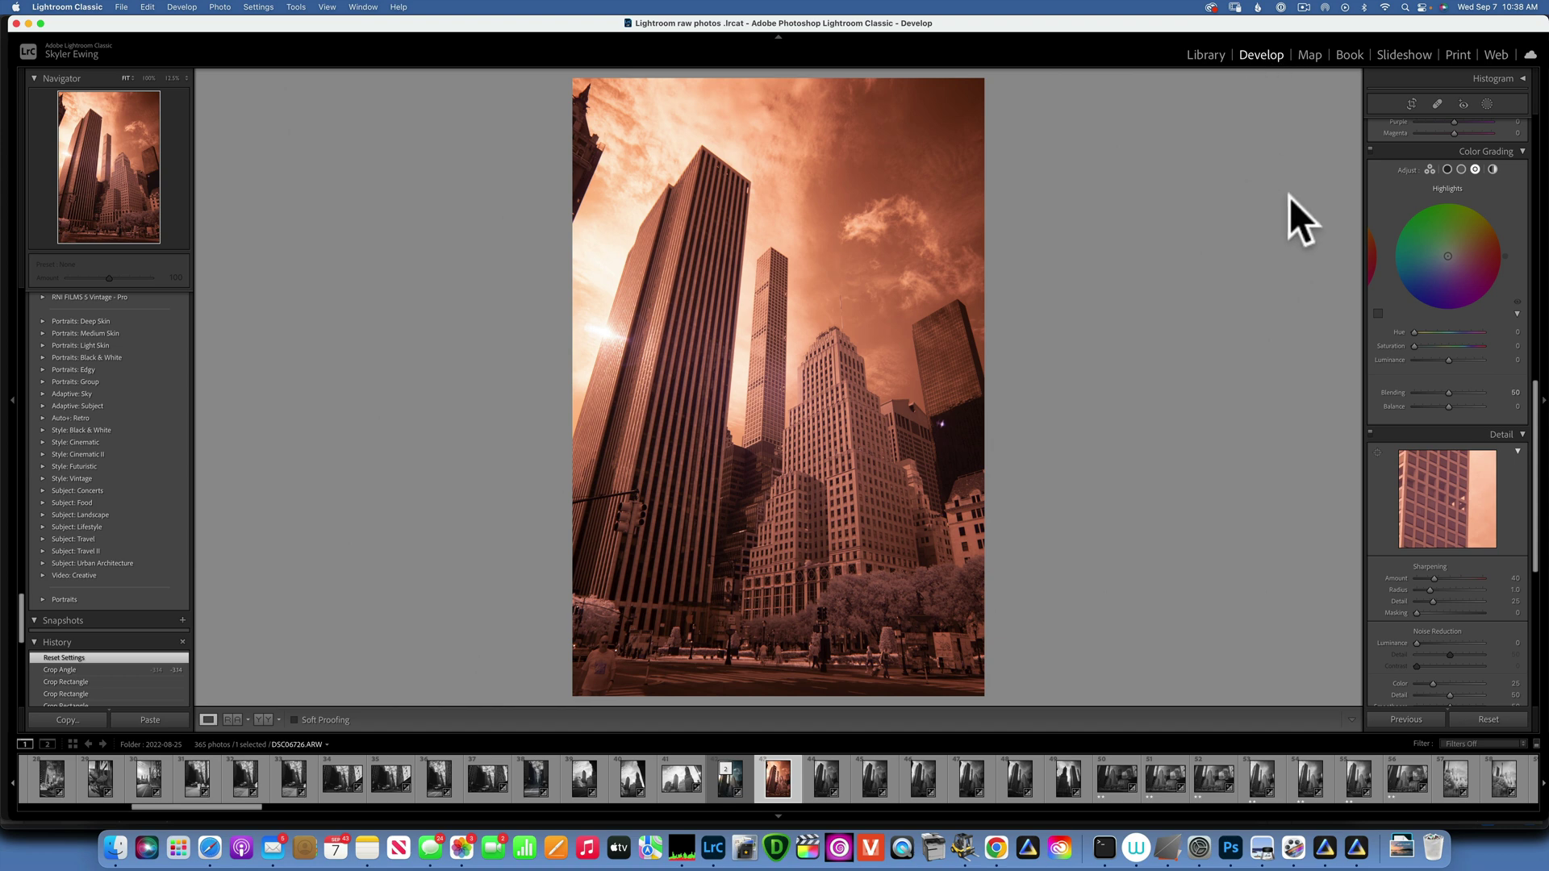
{"action": "scroll", "coordinate": [1535, 314], "scroll_direction": "up", "scroll_amount": 10}
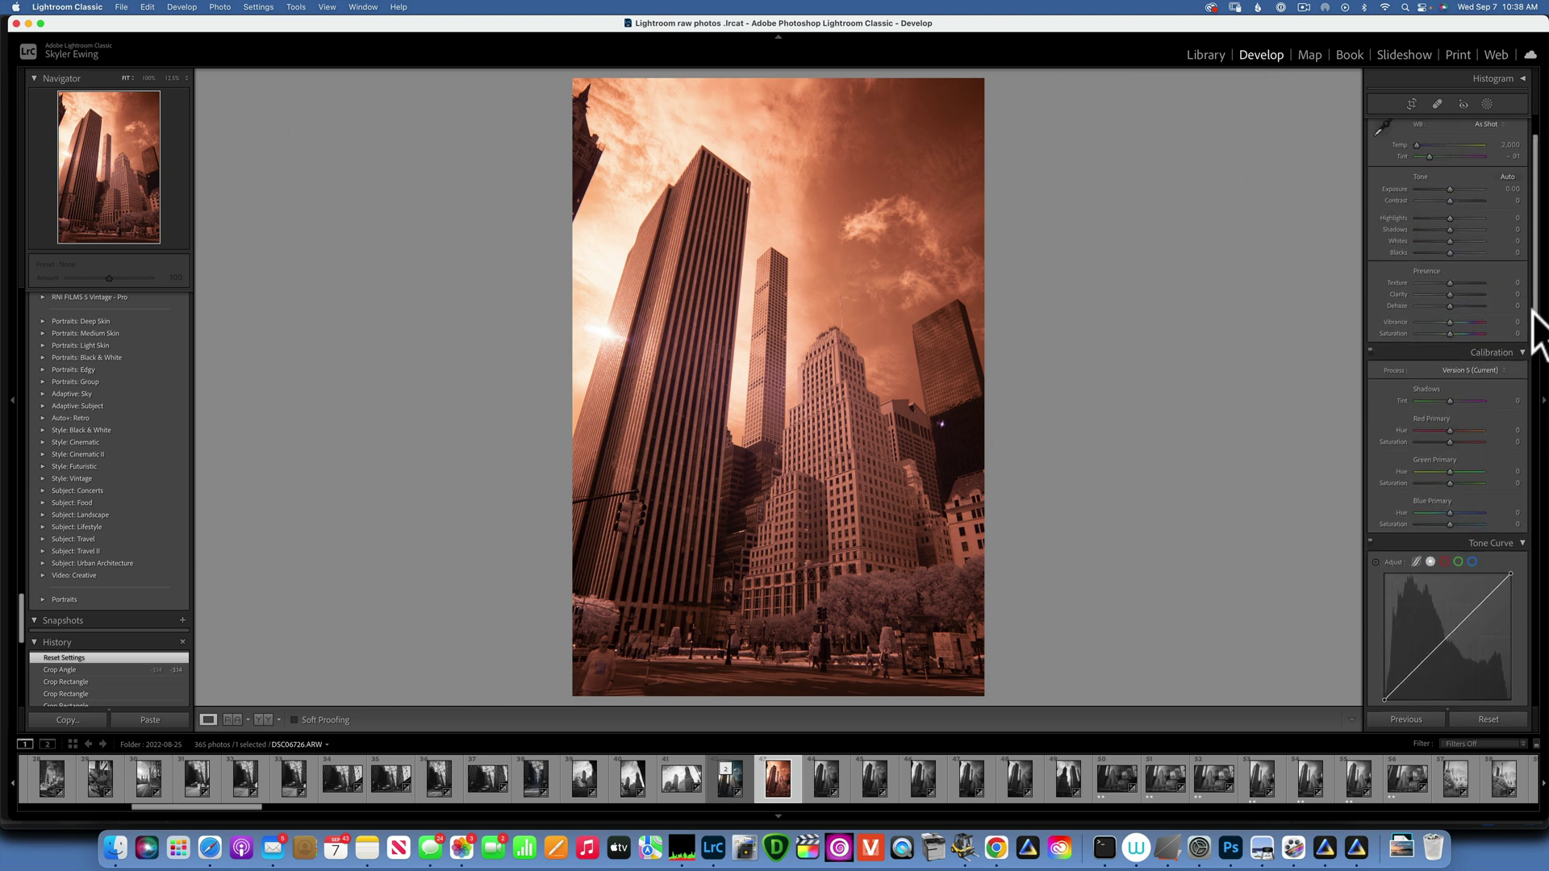
{"action": "scroll", "coordinate": [1461, 173], "scroll_direction": "up", "scroll_amount": 2}
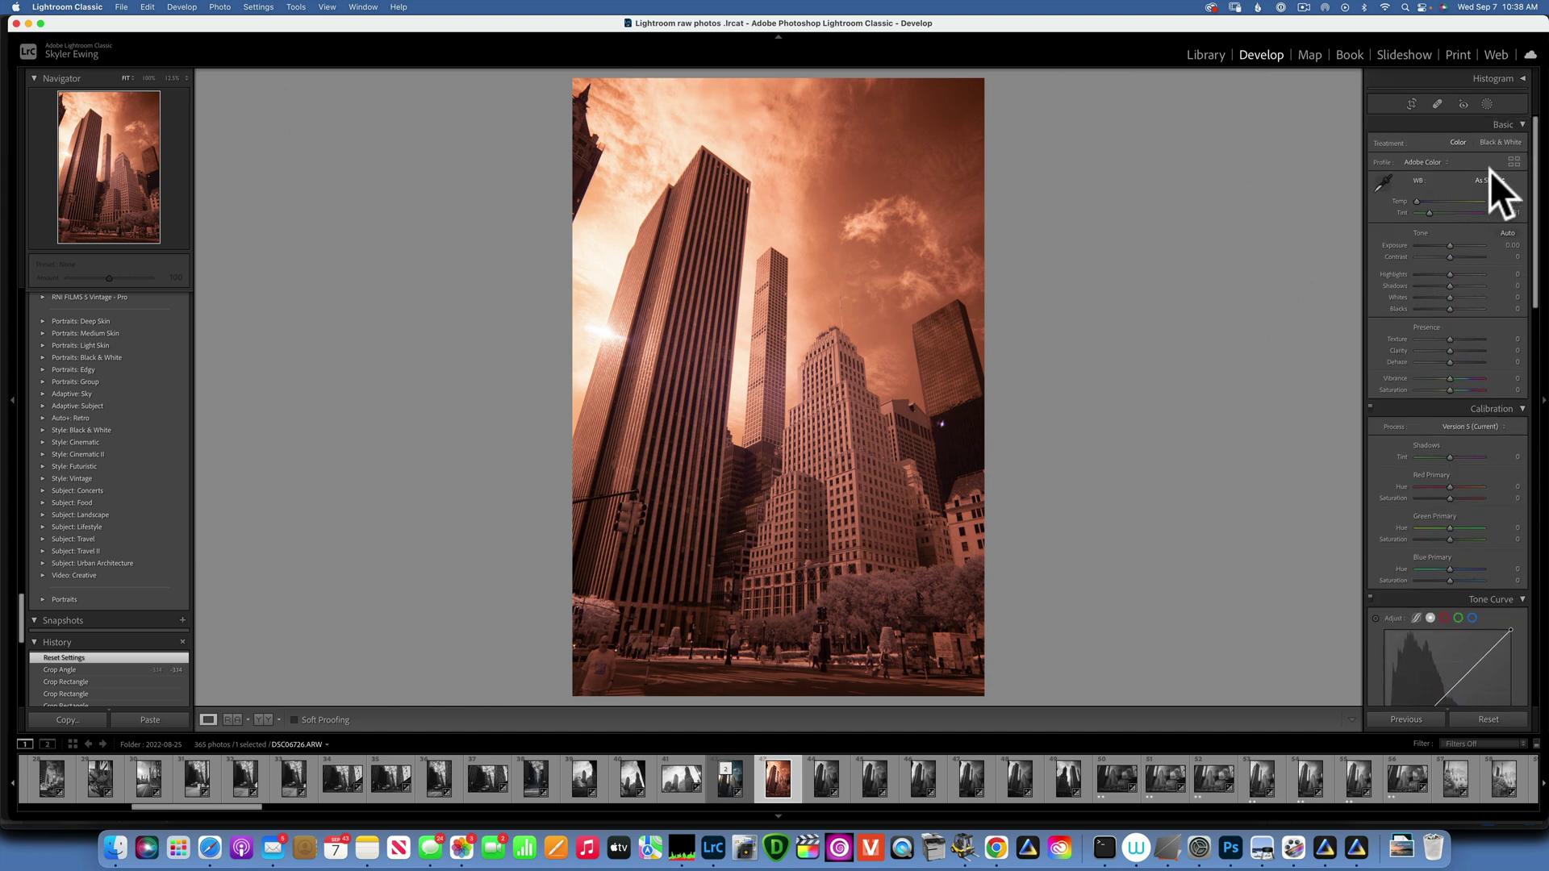
{"action": "left_click", "coordinate": [1514, 161]}
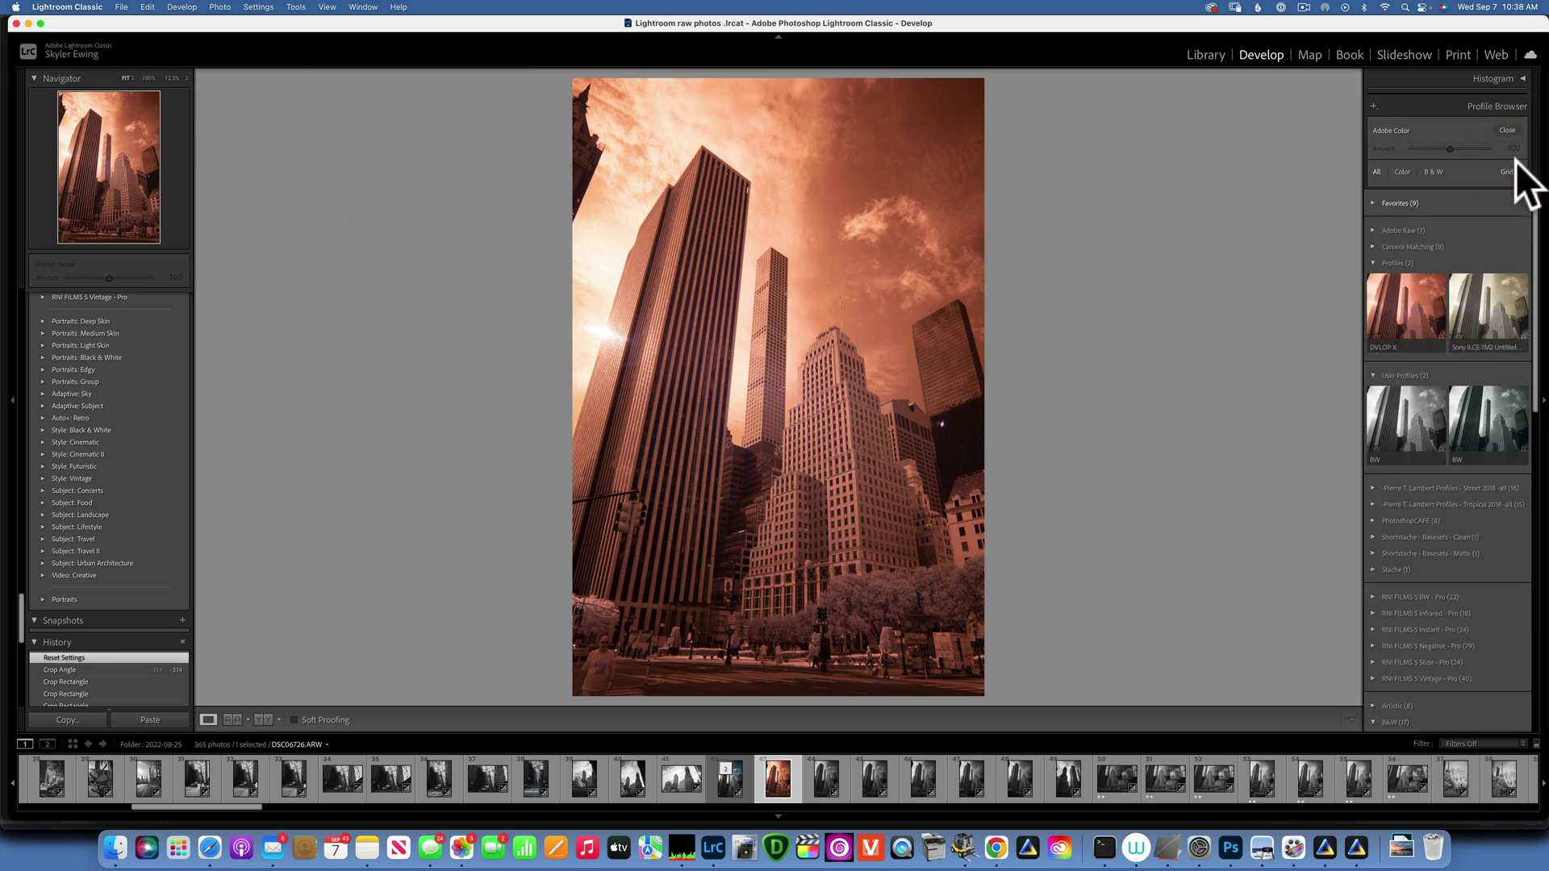
{"action": "mouse_move", "coordinate": [1494, 305]}
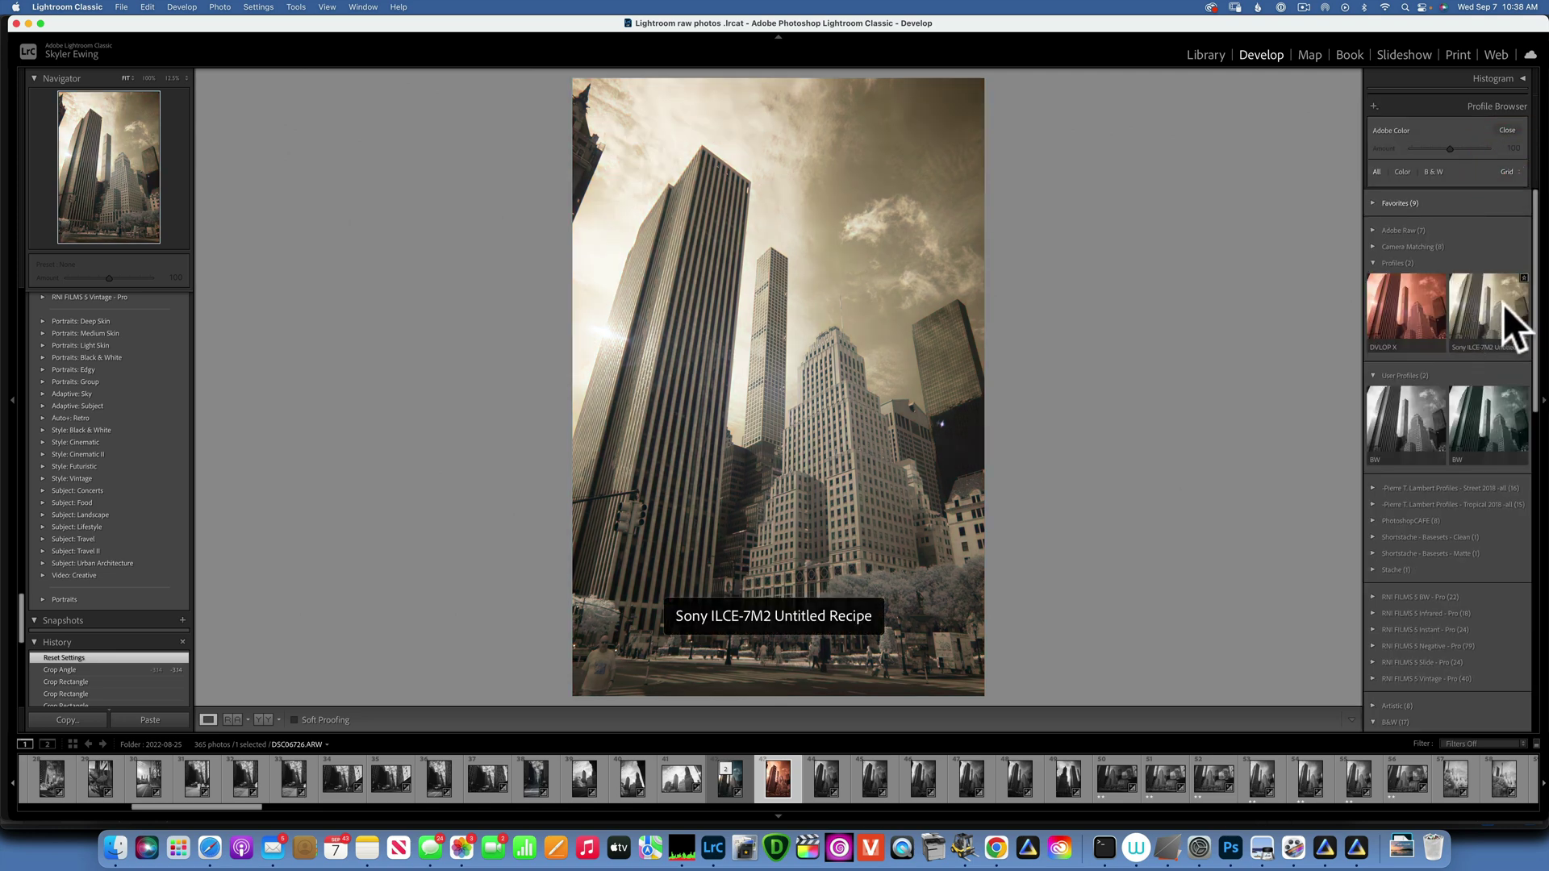
{"action": "left_click", "coordinate": [1503, 303]}
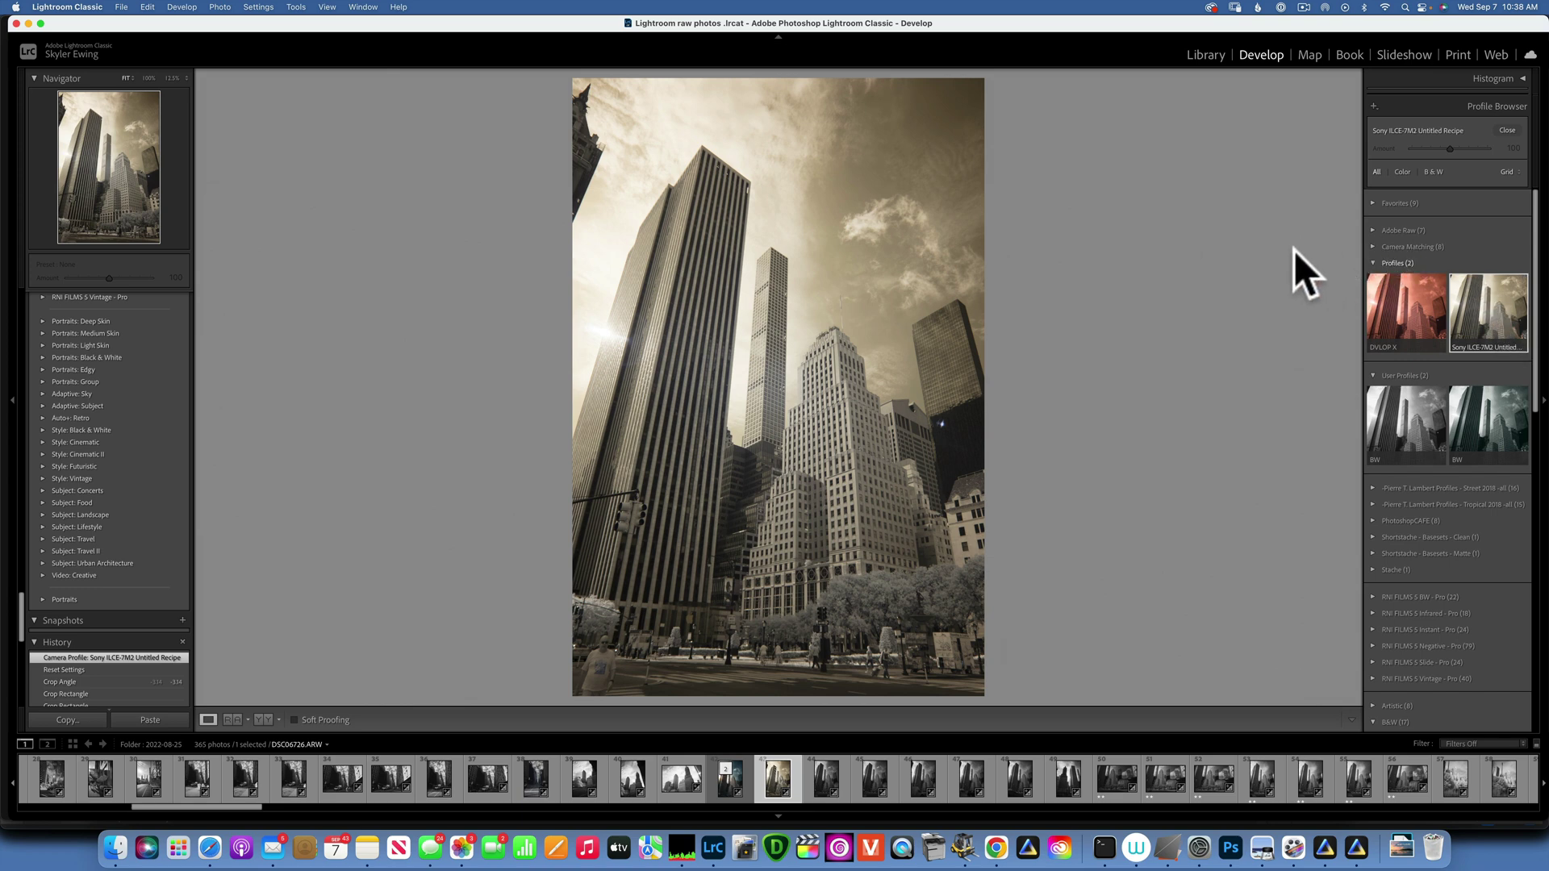
{"action": "left_click", "coordinate": [1470, 307]}
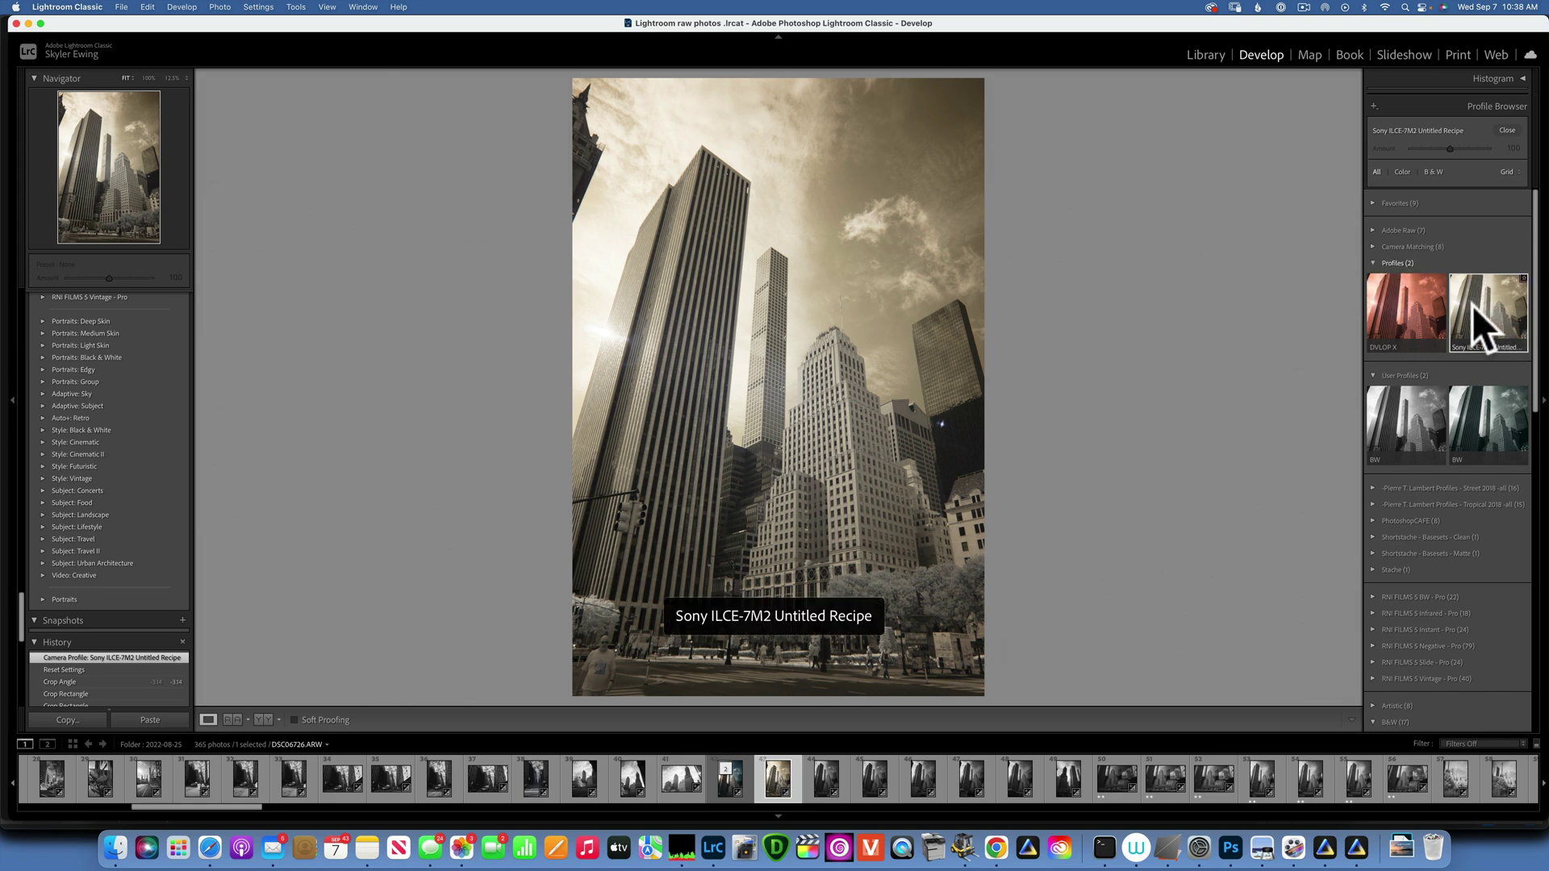
{"action": "left_click", "coordinate": [1508, 129]}
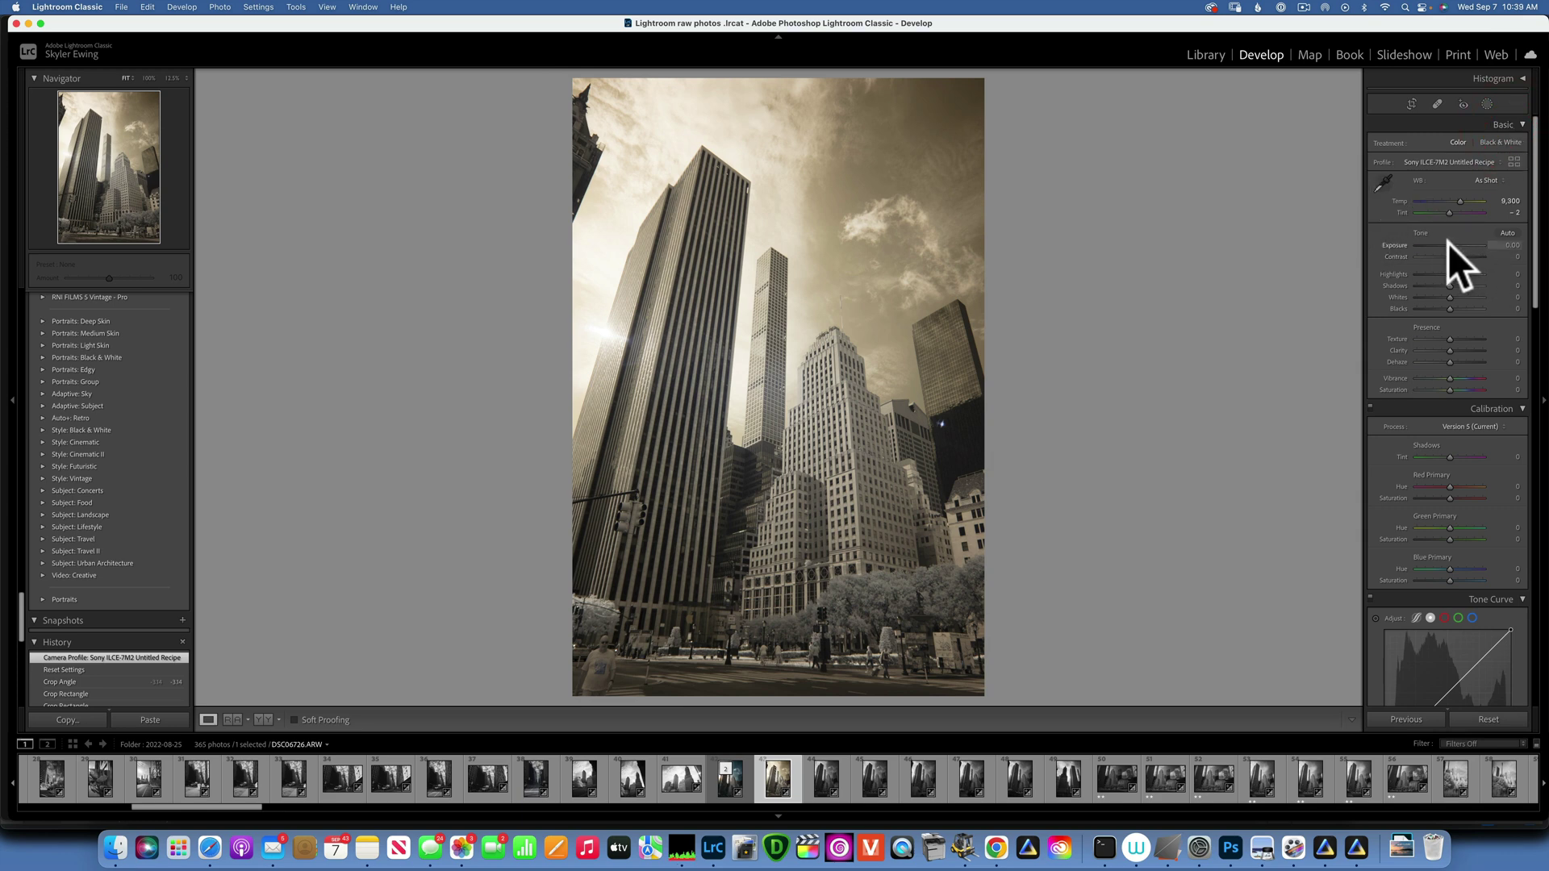
- Straighten the photo along the edge of the slender central tower and apply the adjusted crop
{"action": "left_click", "coordinate": [1412, 103]}
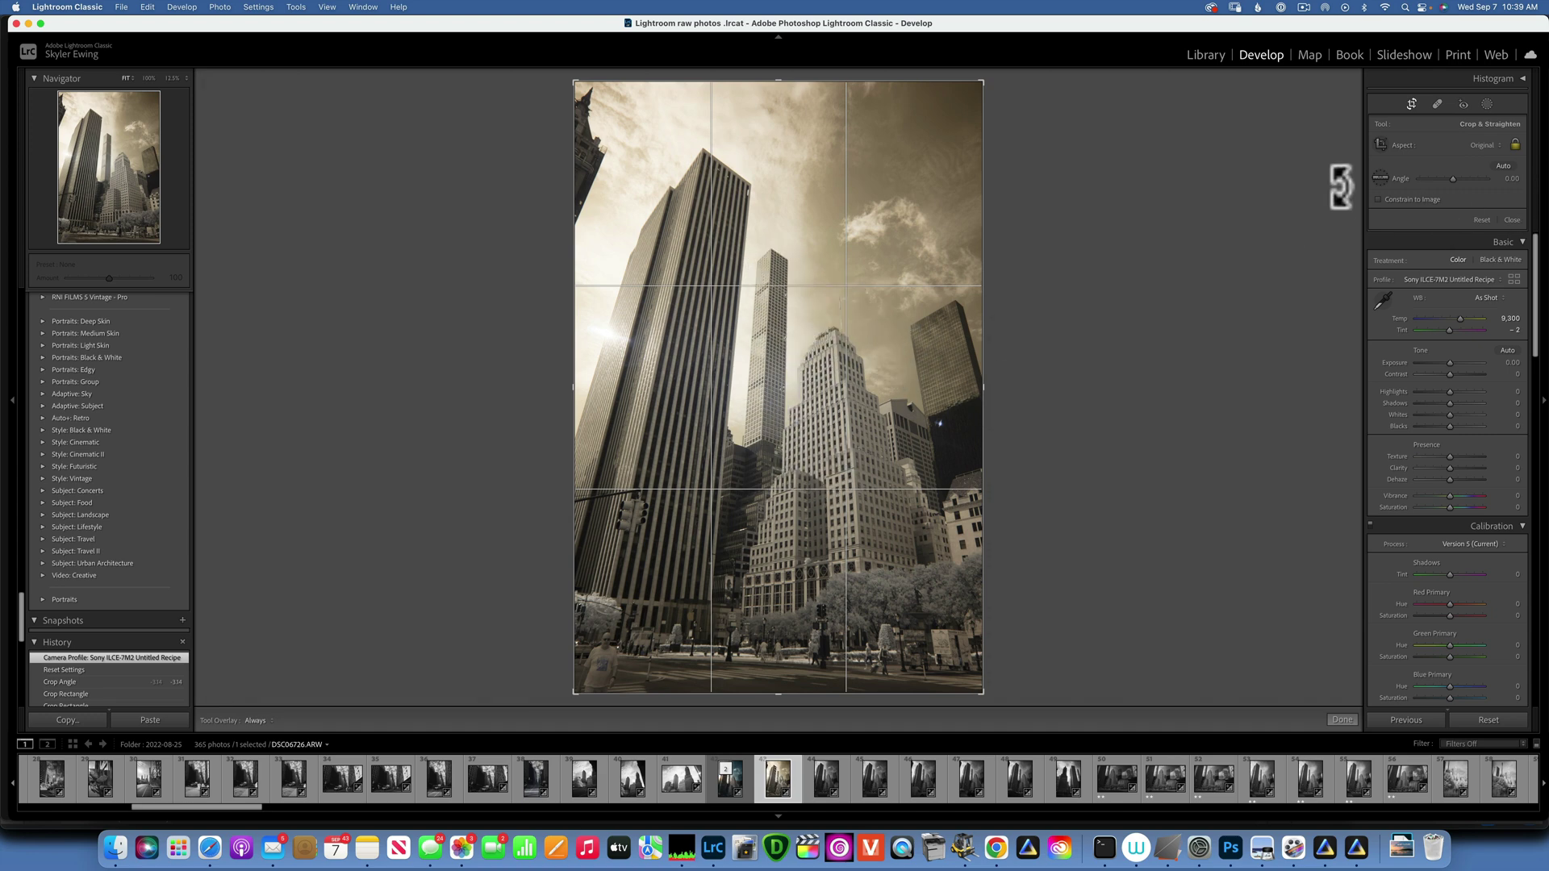
{"action": "left_click", "coordinate": [1383, 179]}
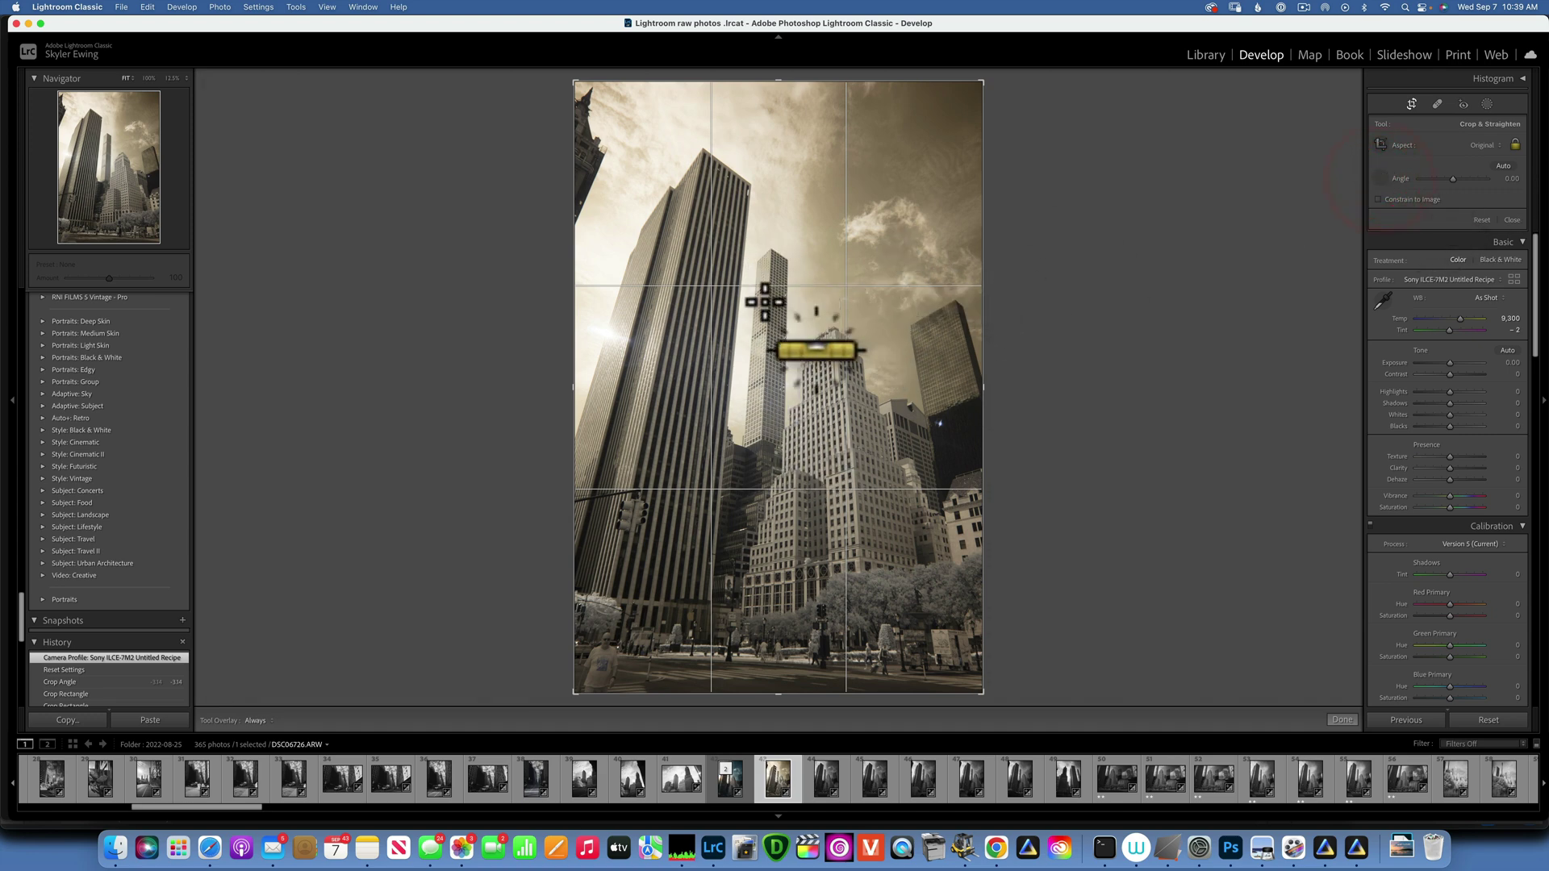
{"action": "left_click", "coordinate": [770, 251]}
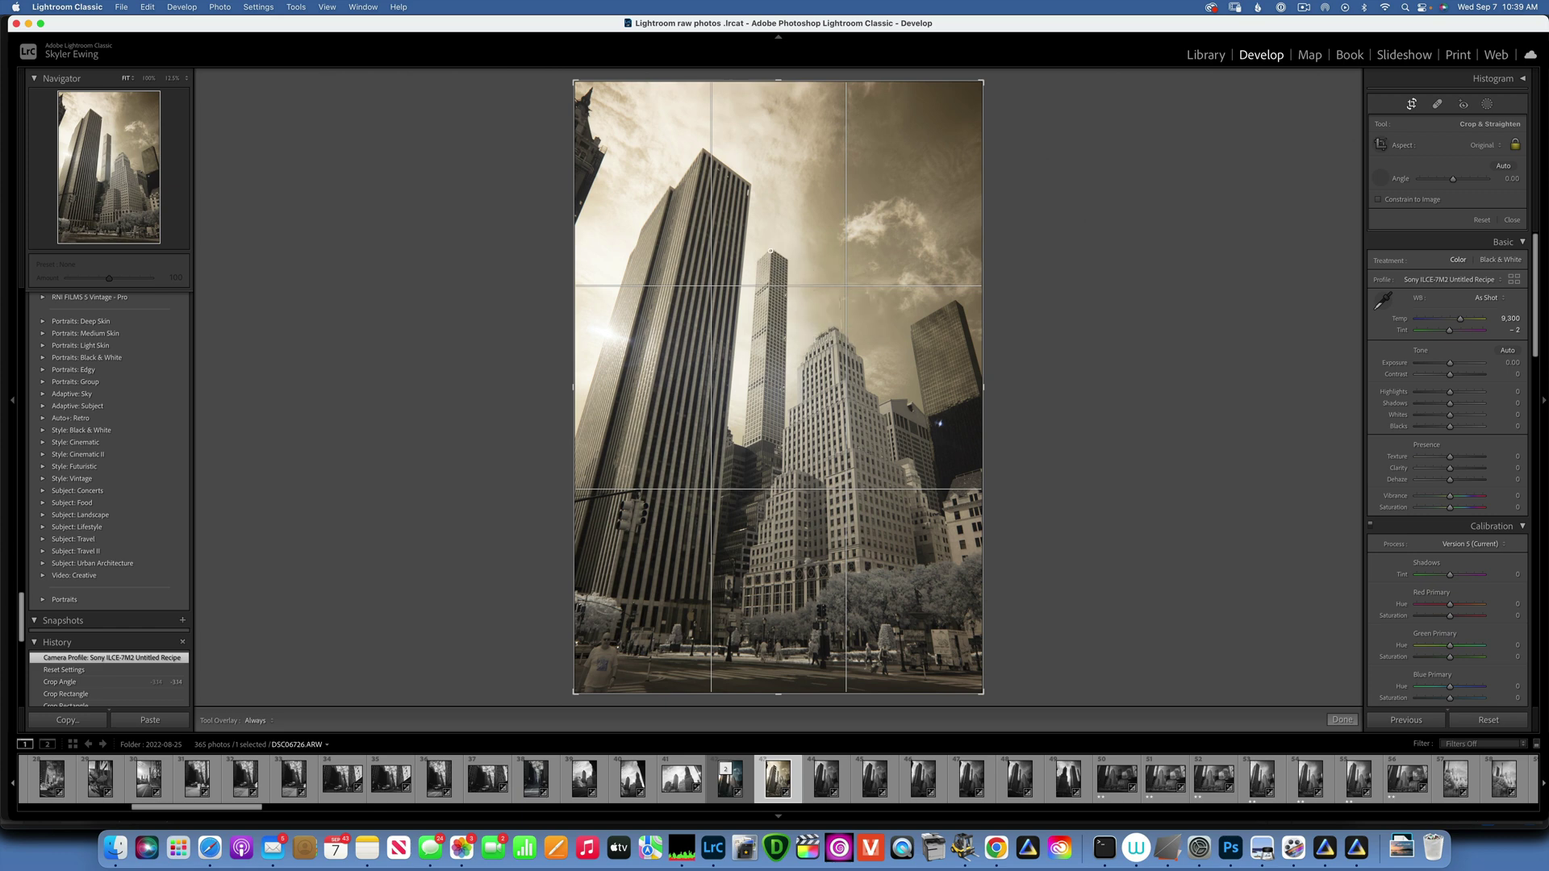
{"action": "left_click_drag", "start_coordinate": [771, 251], "coordinate": [761, 439]}
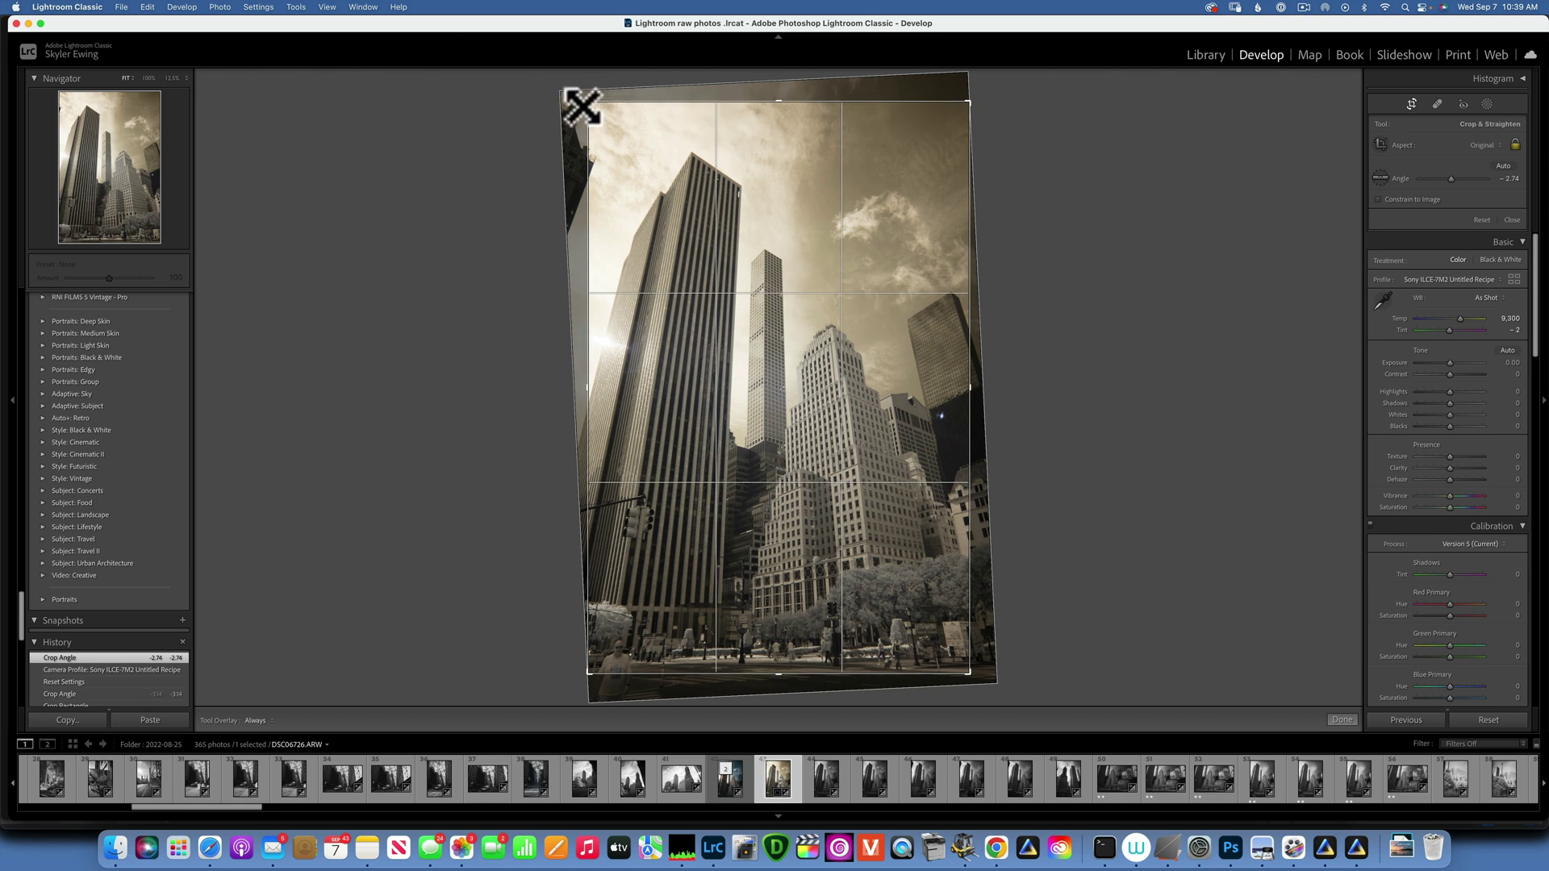
{"action": "mouse_move", "coordinate": [582, 106]}
{"action": "left_mouse_down"}
{"action": "mouse_move", "coordinate": [595, 114]}
{"action": "mouse_move", "coordinate": [581, 105]}
{"action": "left_mouse_up"}
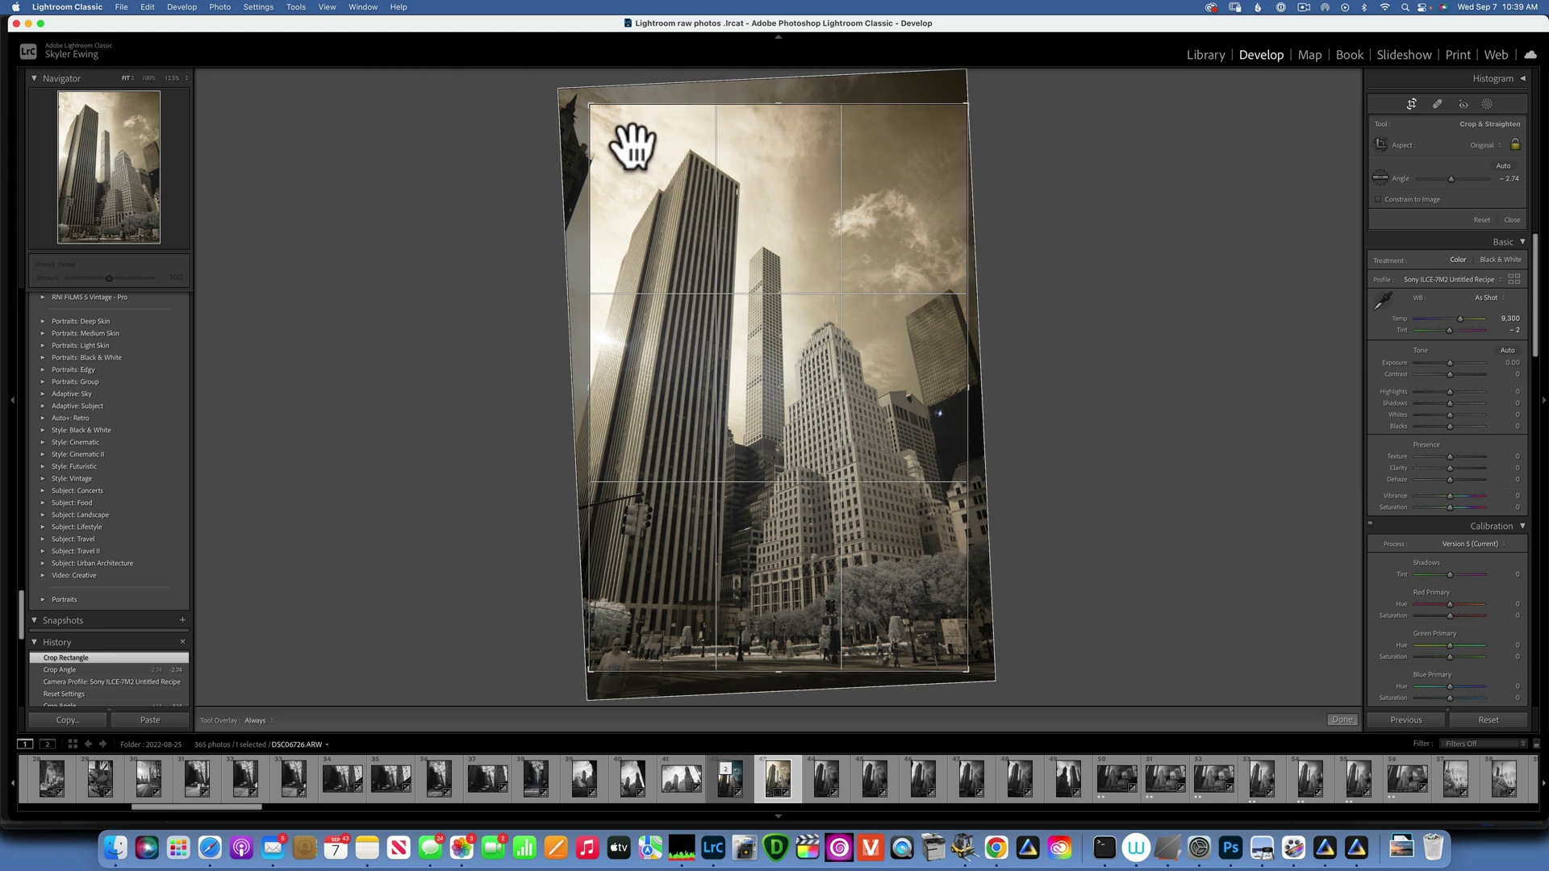
{"action": "key", "text": "Return"}
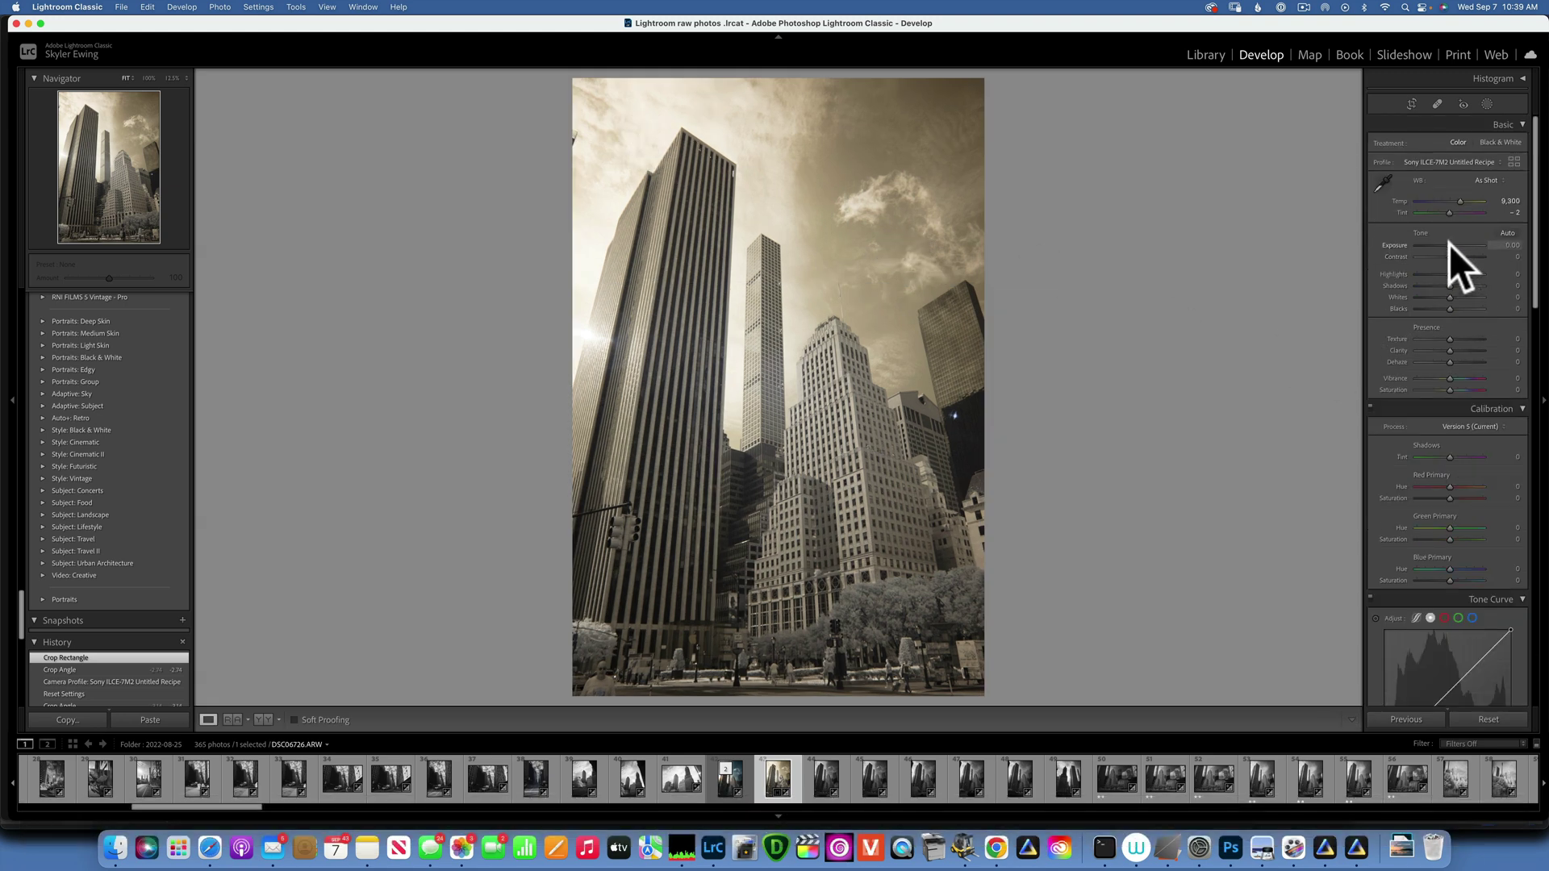
- Set the exposure to -0.30, raise the contrast slightly and lower the highlights to -100
{"action": "left_click_drag", "start_coordinate": [1449, 244], "coordinate": [1448, 244]}
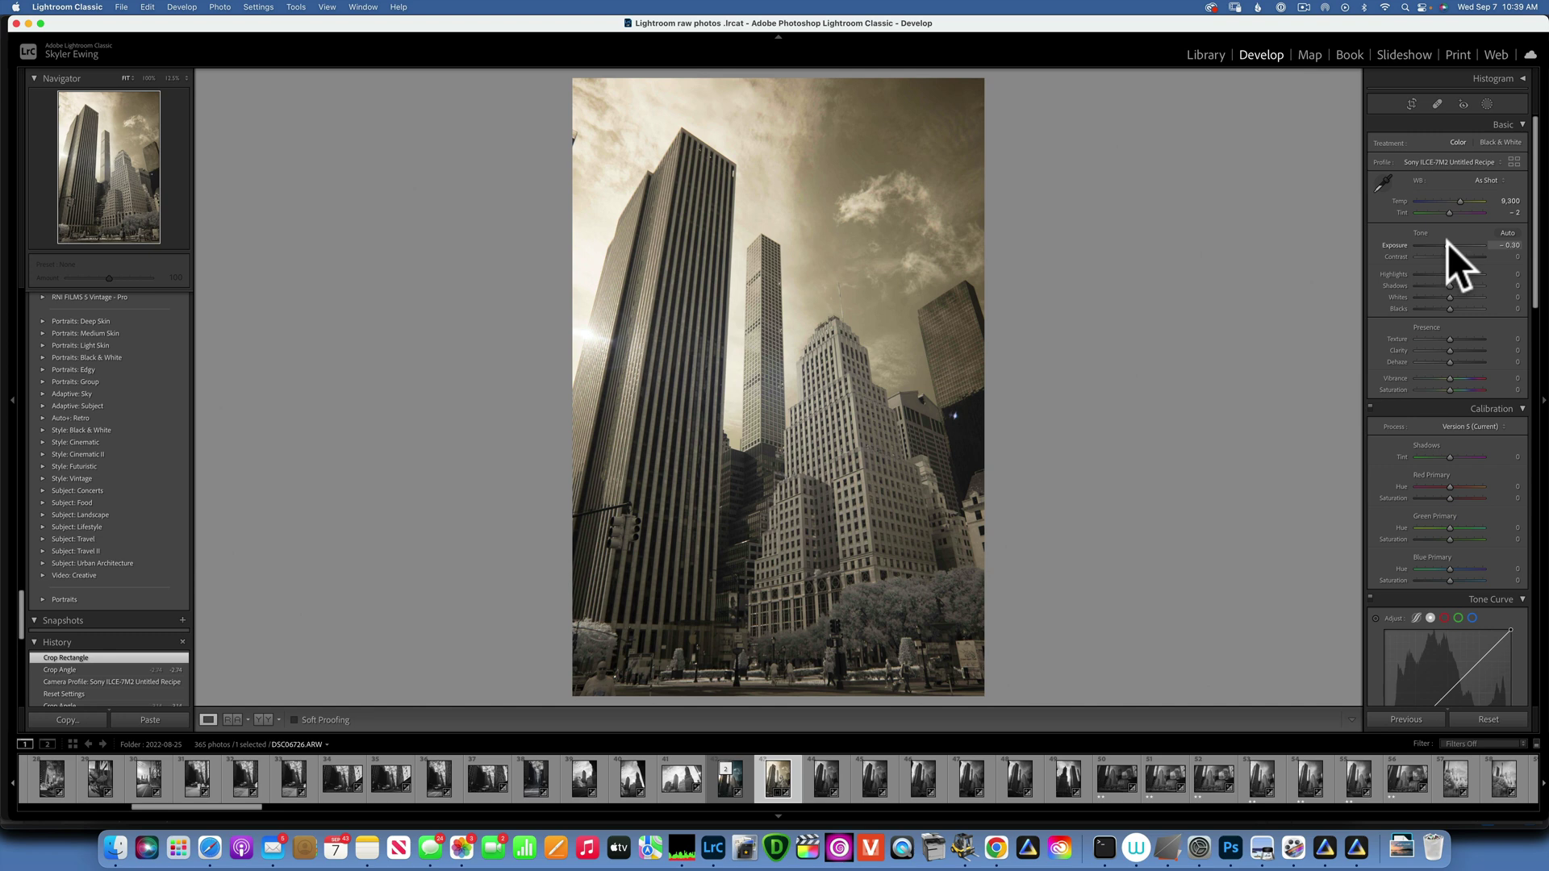
{"action": "left_click_drag", "start_coordinate": [1447, 243], "coordinate": [1449, 255]}
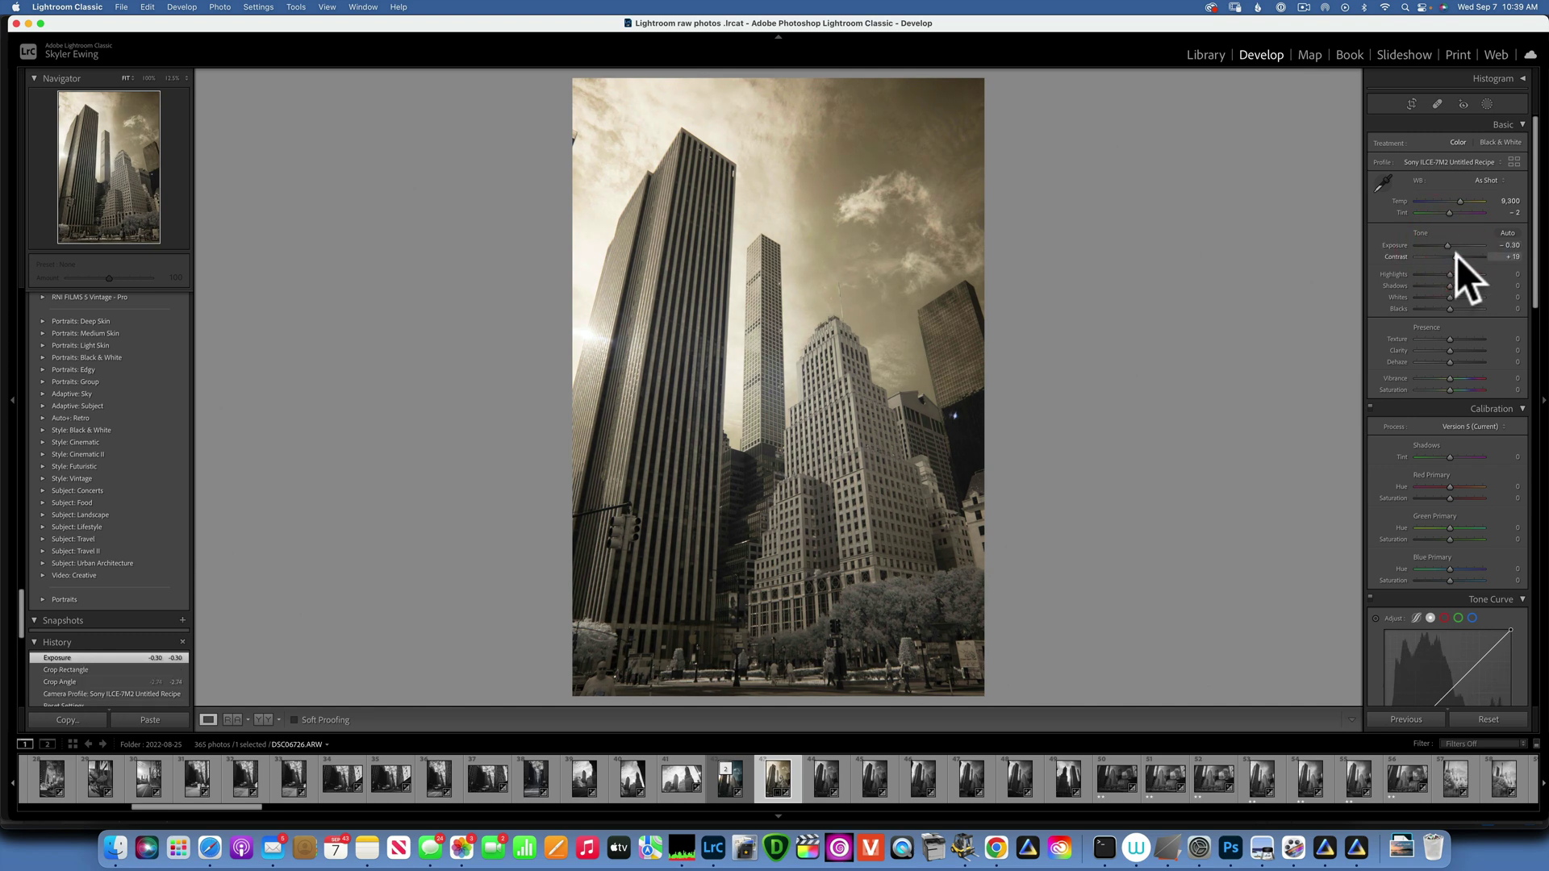
{"action": "left_click_drag", "start_coordinate": [1455, 255], "coordinate": [1414, 266]}
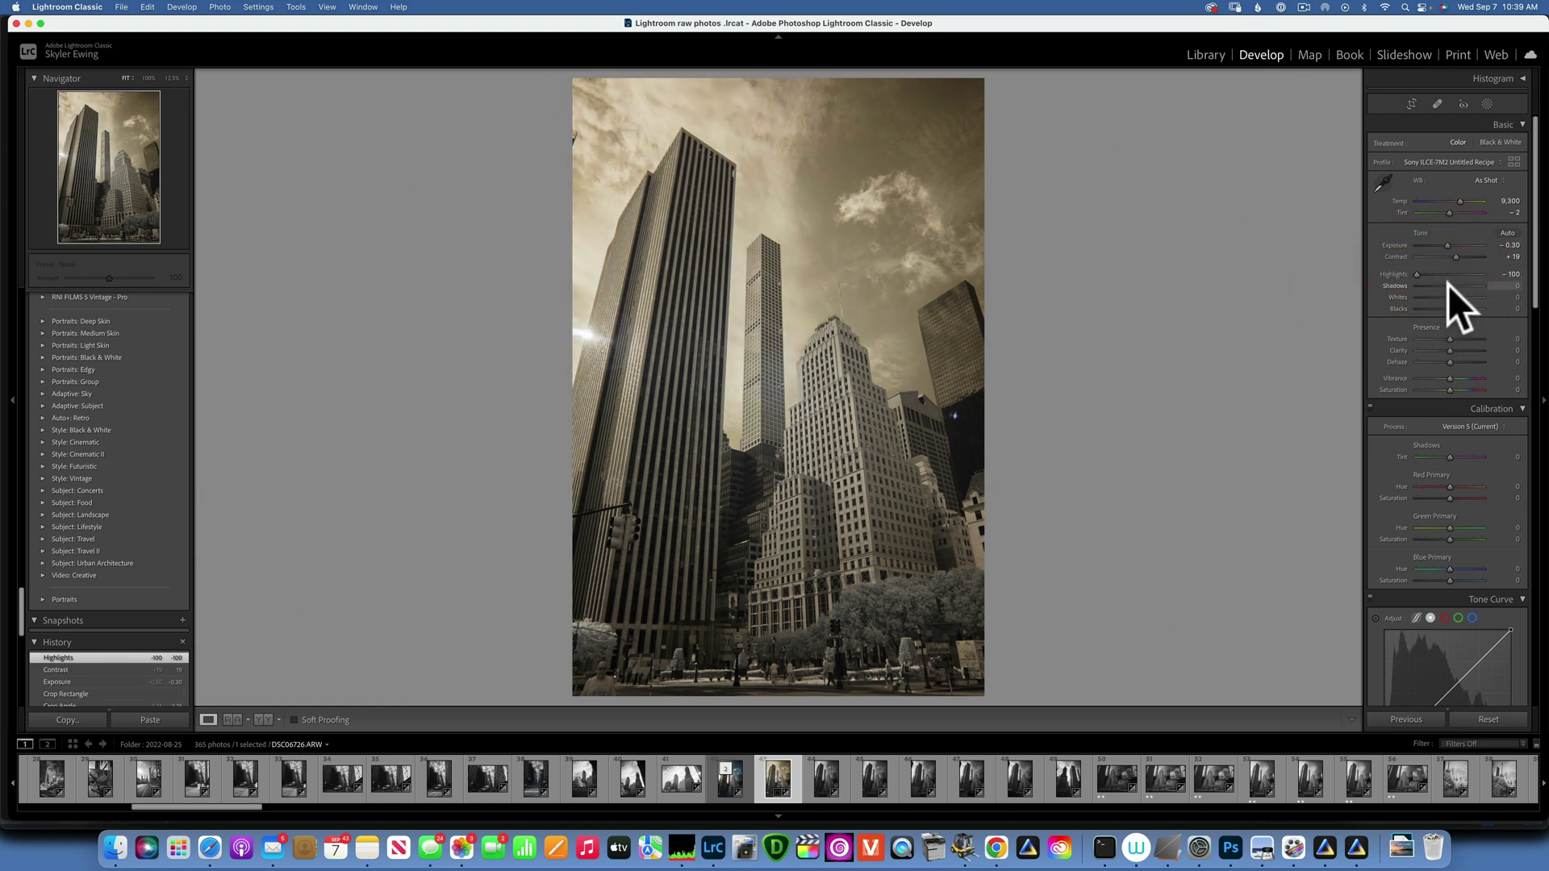
- Set shadows to +39, whites to +44, blacks to -27, texture and clarity to +20, and vibrance to +25
{"action": "left_click_drag", "start_coordinate": [1449, 284], "coordinate": [1455, 337]}
{"action": "key", "text": "alt"}
{"action": "left_click_drag", "start_coordinate": [1450, 350], "coordinate": [1460, 377]}
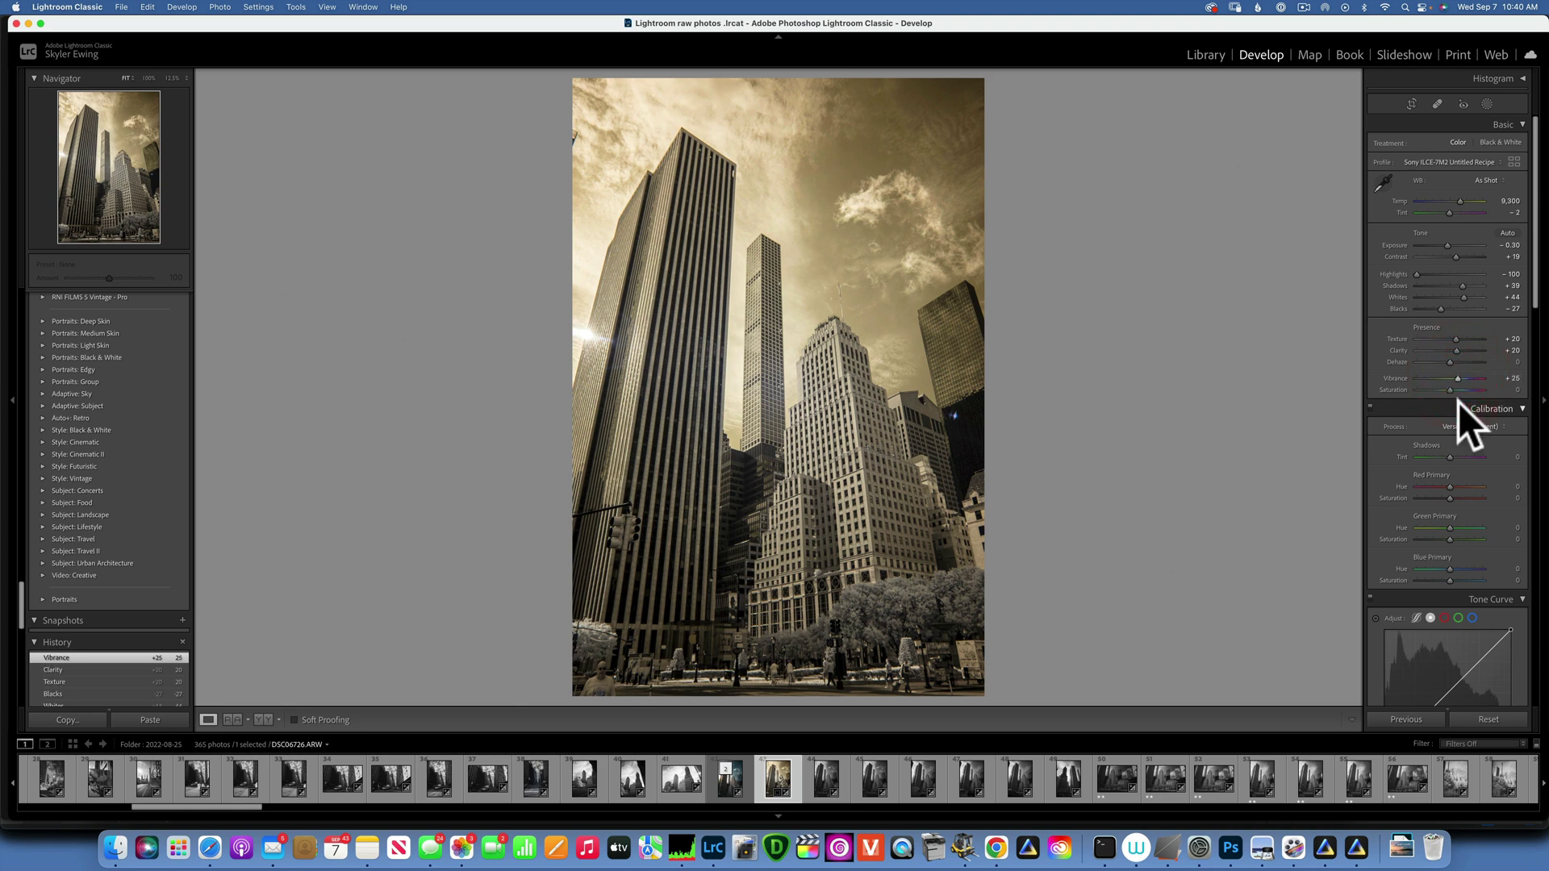
- Set the sharpening masking to 84, previewing the edge mask while adjusting it
{"action": "scroll", "coordinate": [1458, 401], "scroll_direction": "down", "scroll_amount": 3}
{"action": "scroll", "coordinate": [1459, 401], "scroll_direction": "down", "scroll_amount": 15}
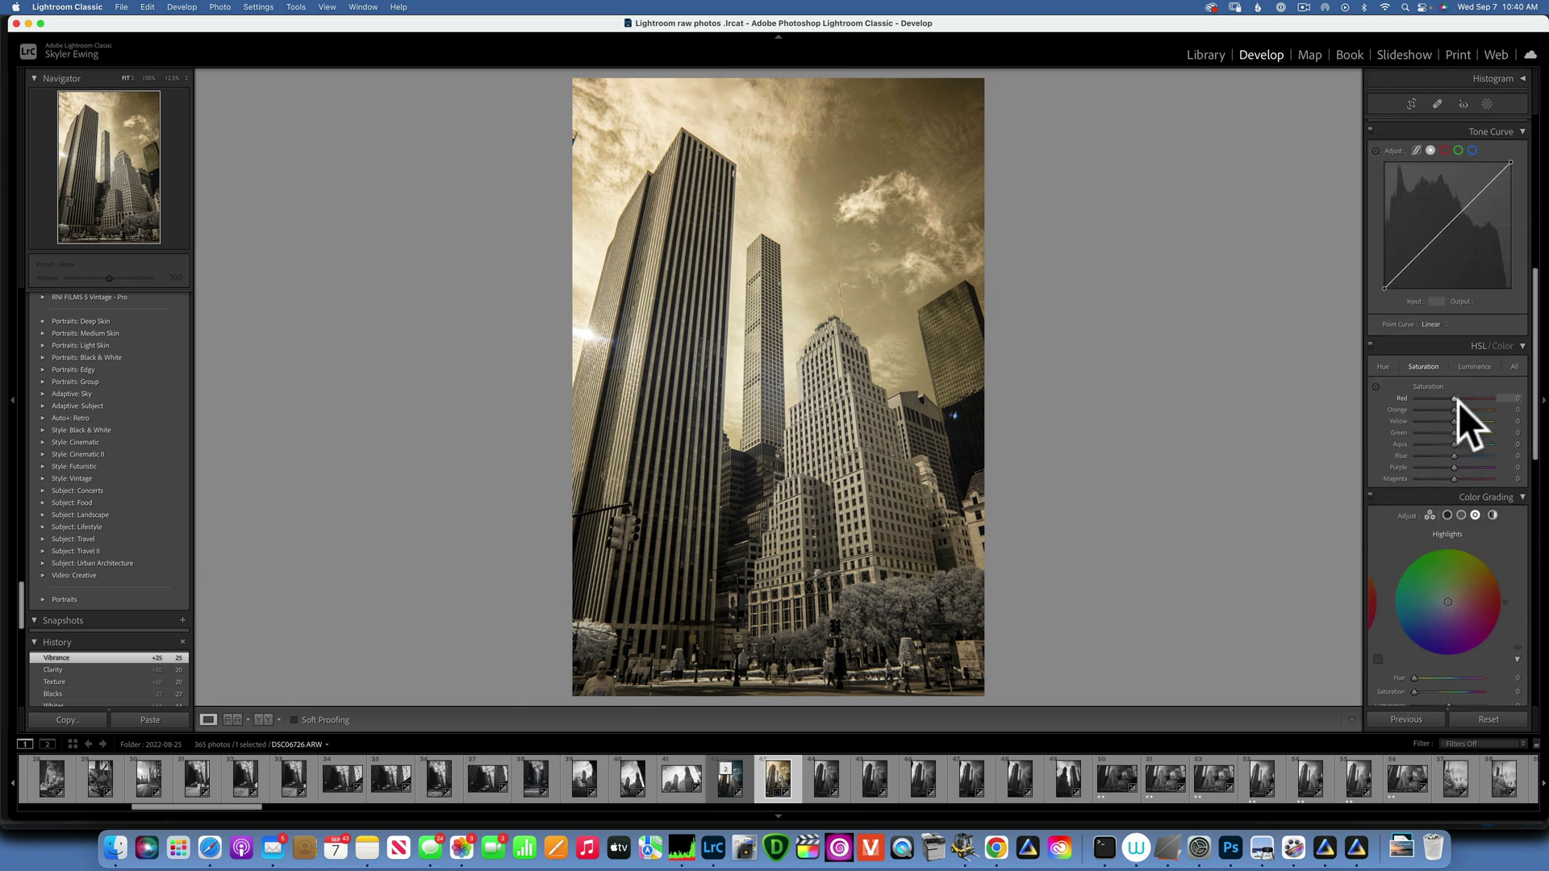
{"action": "scroll", "coordinate": [1458, 402], "scroll_direction": "down", "scroll_amount": 6}
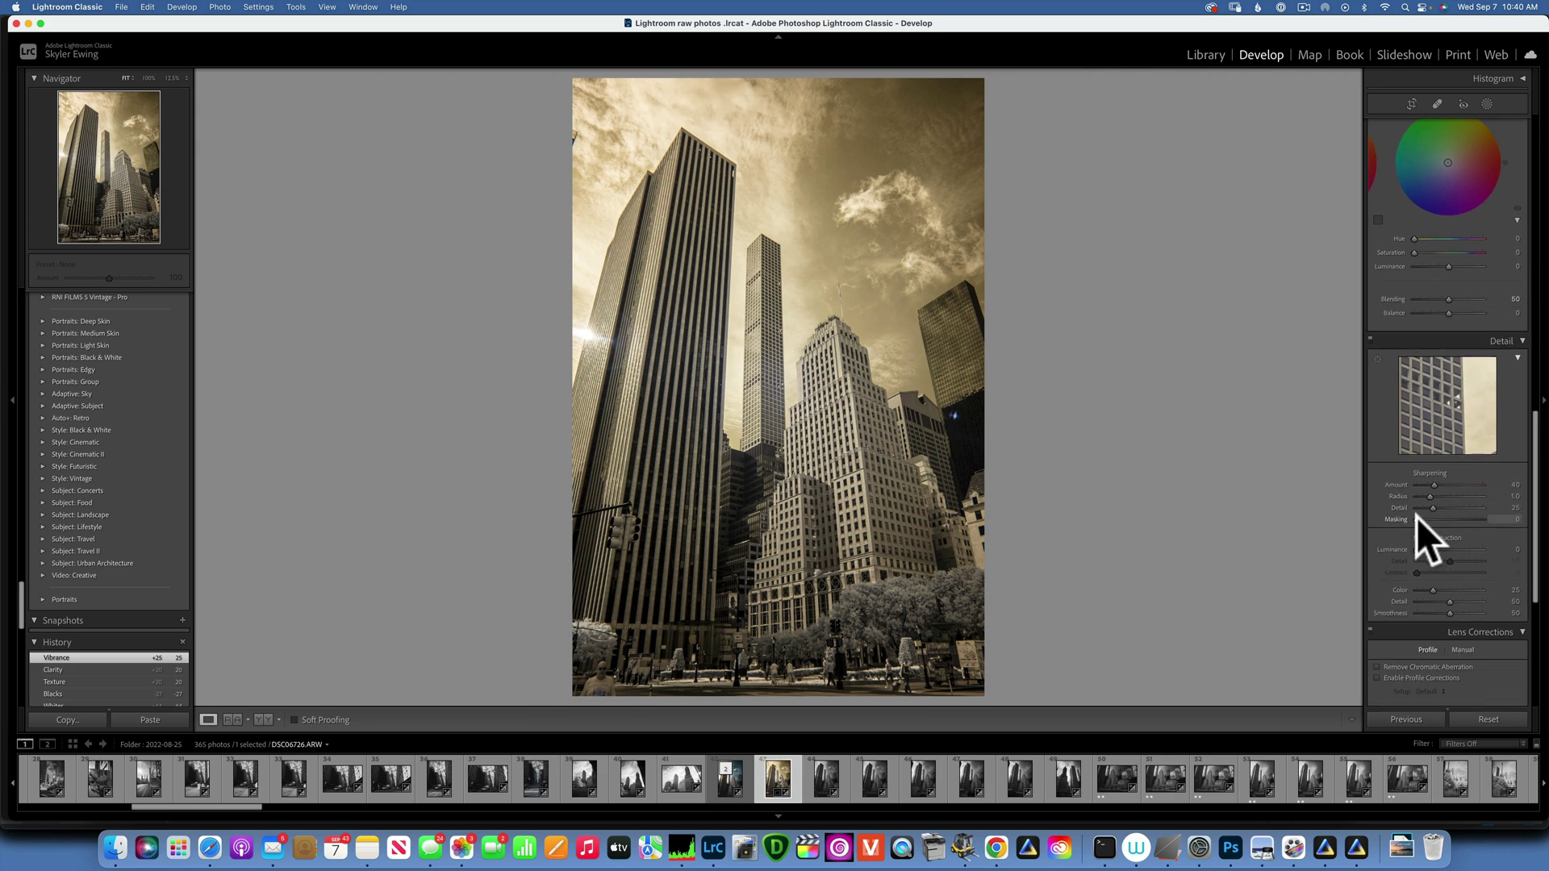
{"action": "key", "text": "alt"}
{"action": "left_click_drag", "start_coordinate": [1416, 518], "coordinate": [1473, 519]}
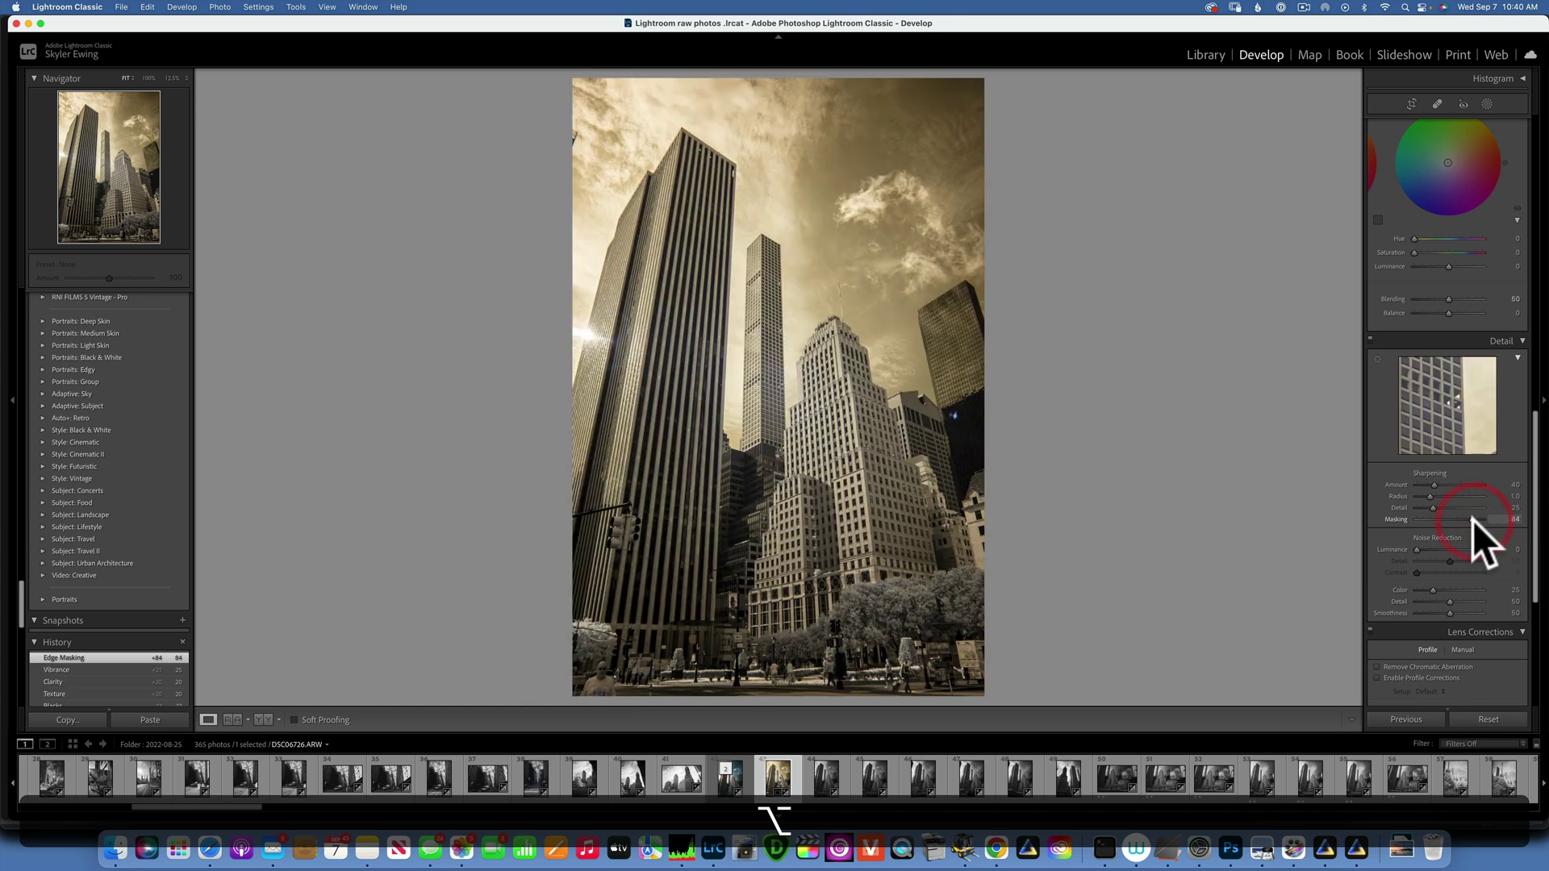
- Enable chromatic aberration removal and lens profile corrections for the photo
{"action": "left_click", "coordinate": [1378, 667]}
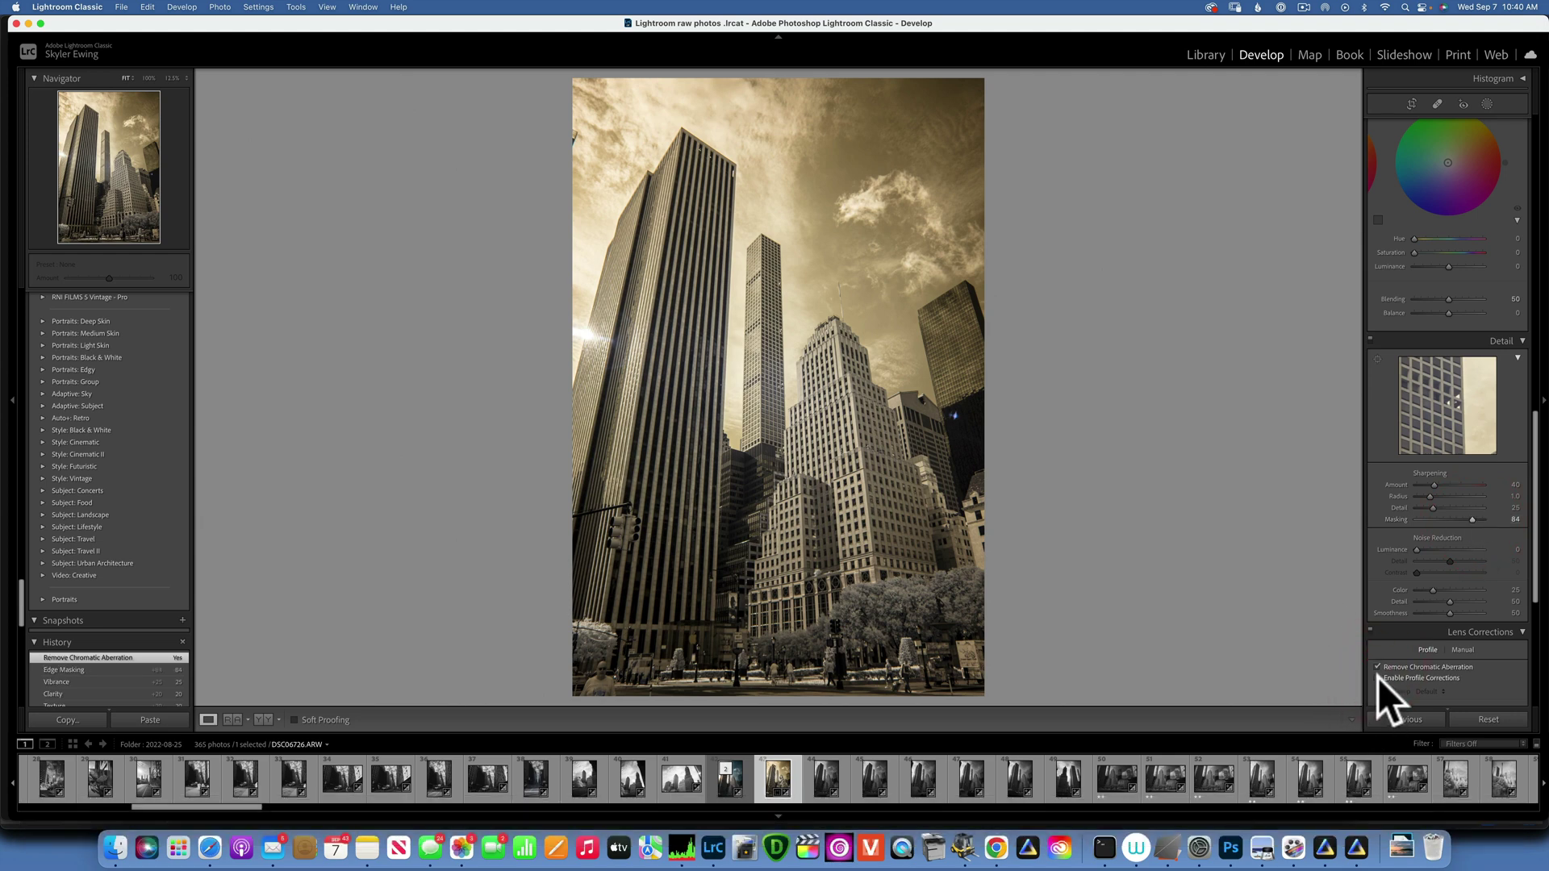
{"action": "left_click", "coordinate": [1378, 678]}
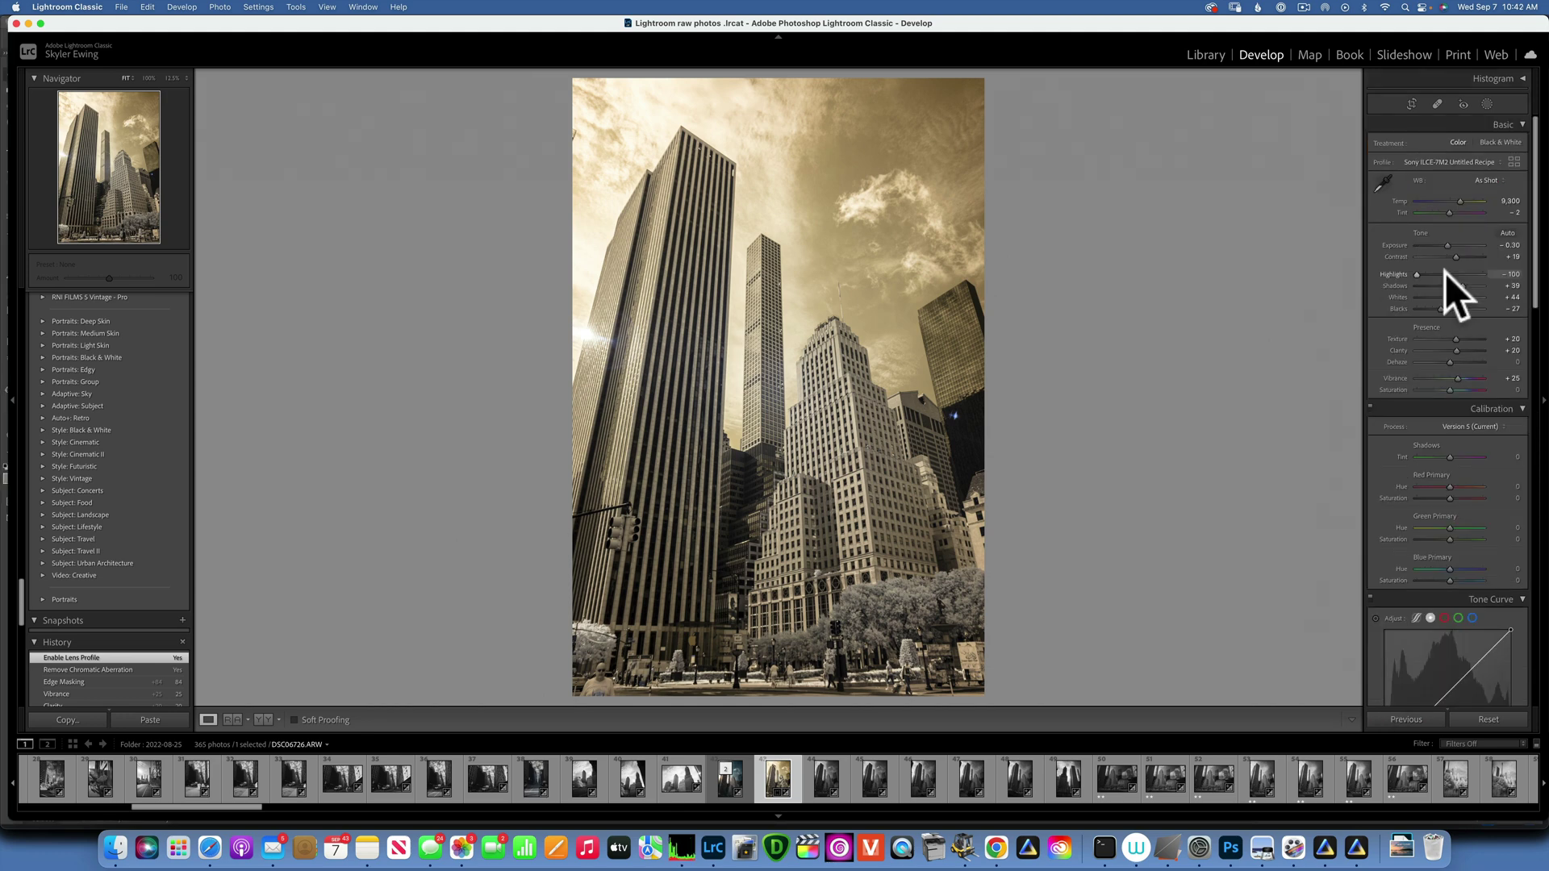
- Set a custom white balance by sampling the bright cloud beside the towers as the neutral target
{"action": "left_click", "coordinate": [1383, 183]}
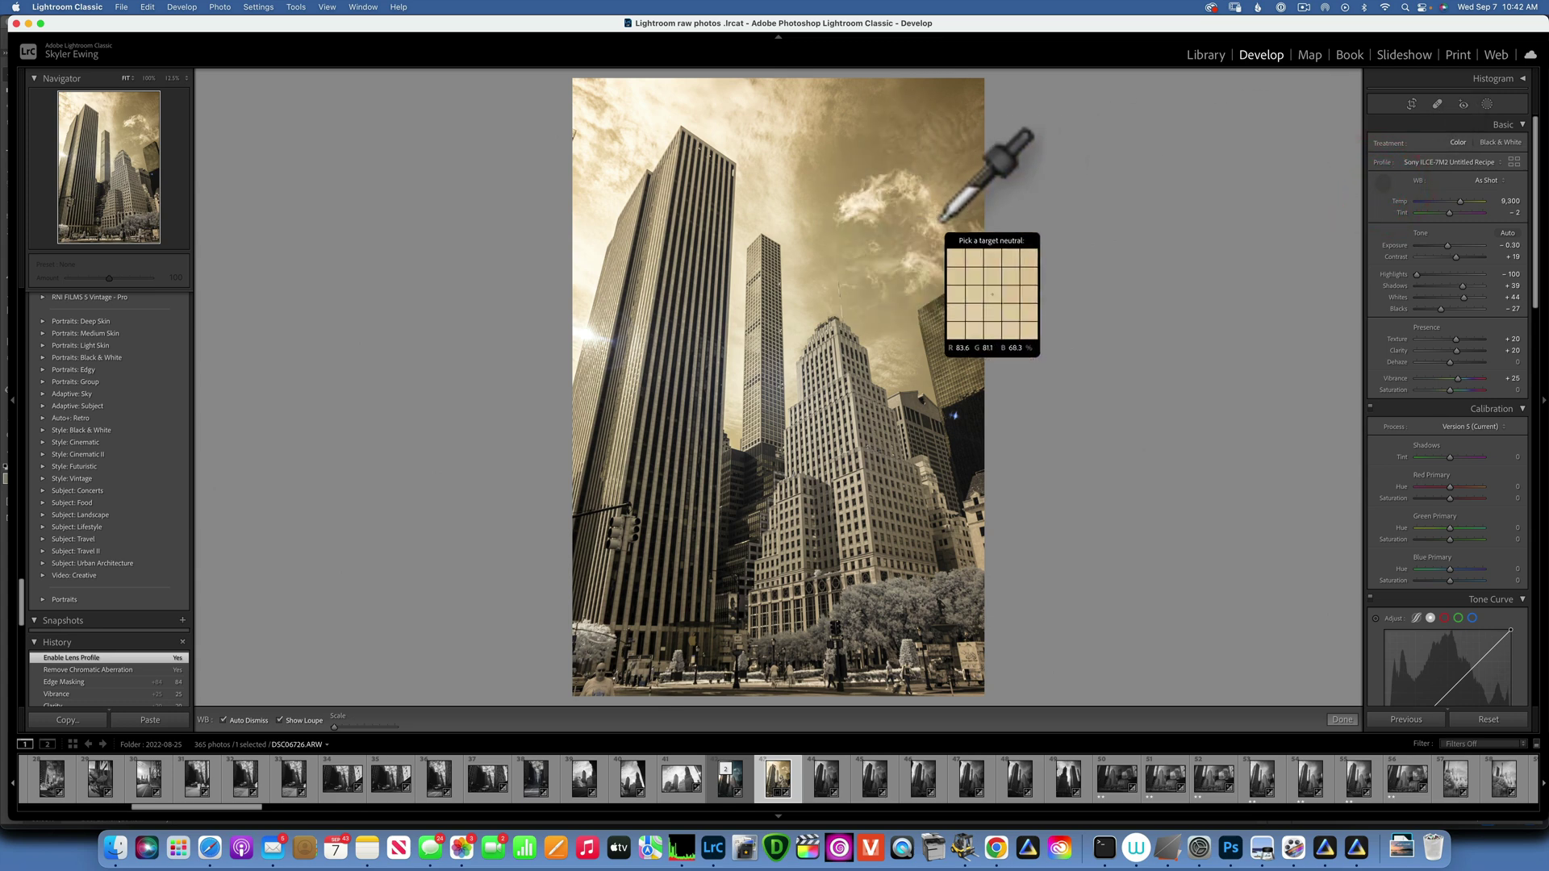
{"action": "left_click", "coordinate": [875, 200]}
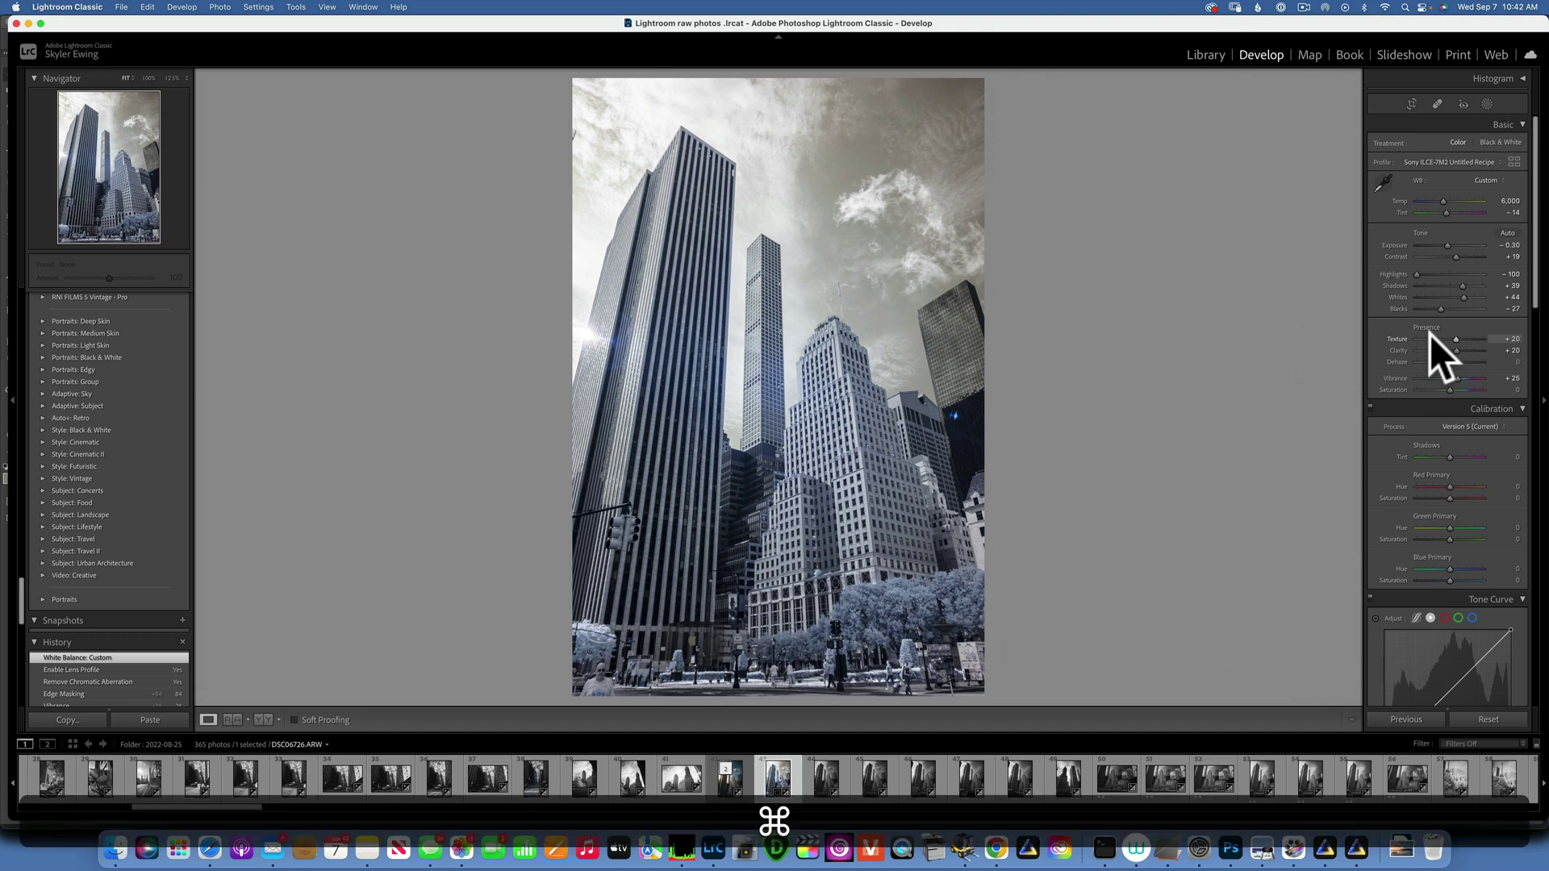
- Open the developed photo in Photoshop and add a Channel Mixer adjustment layer above the background
{"action": "key", "text": "super+e"}
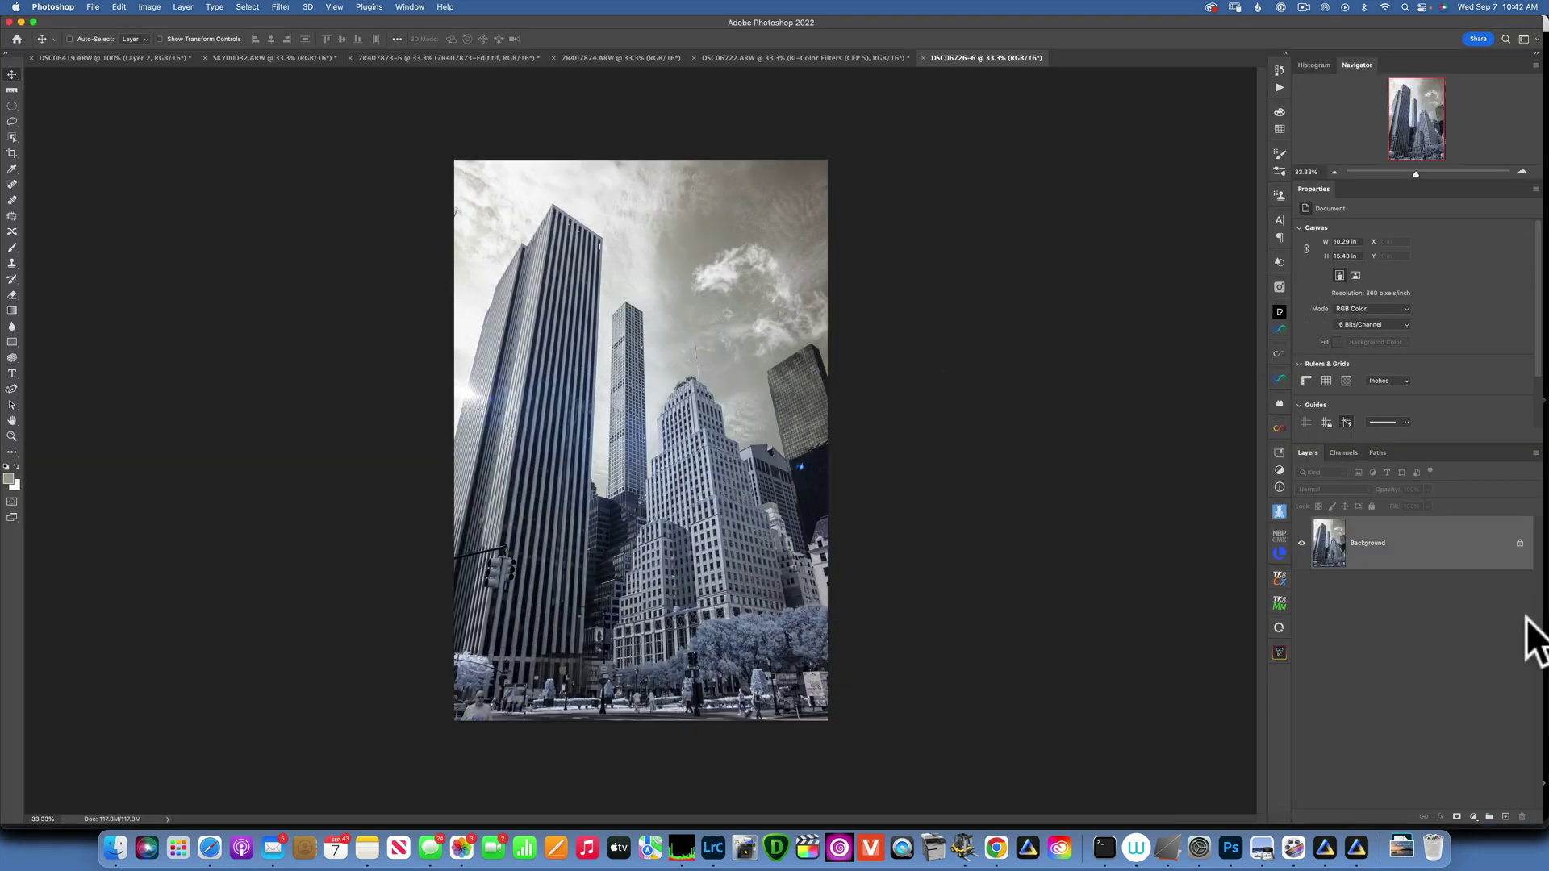
{"action": "left_click", "coordinate": [1475, 816]}
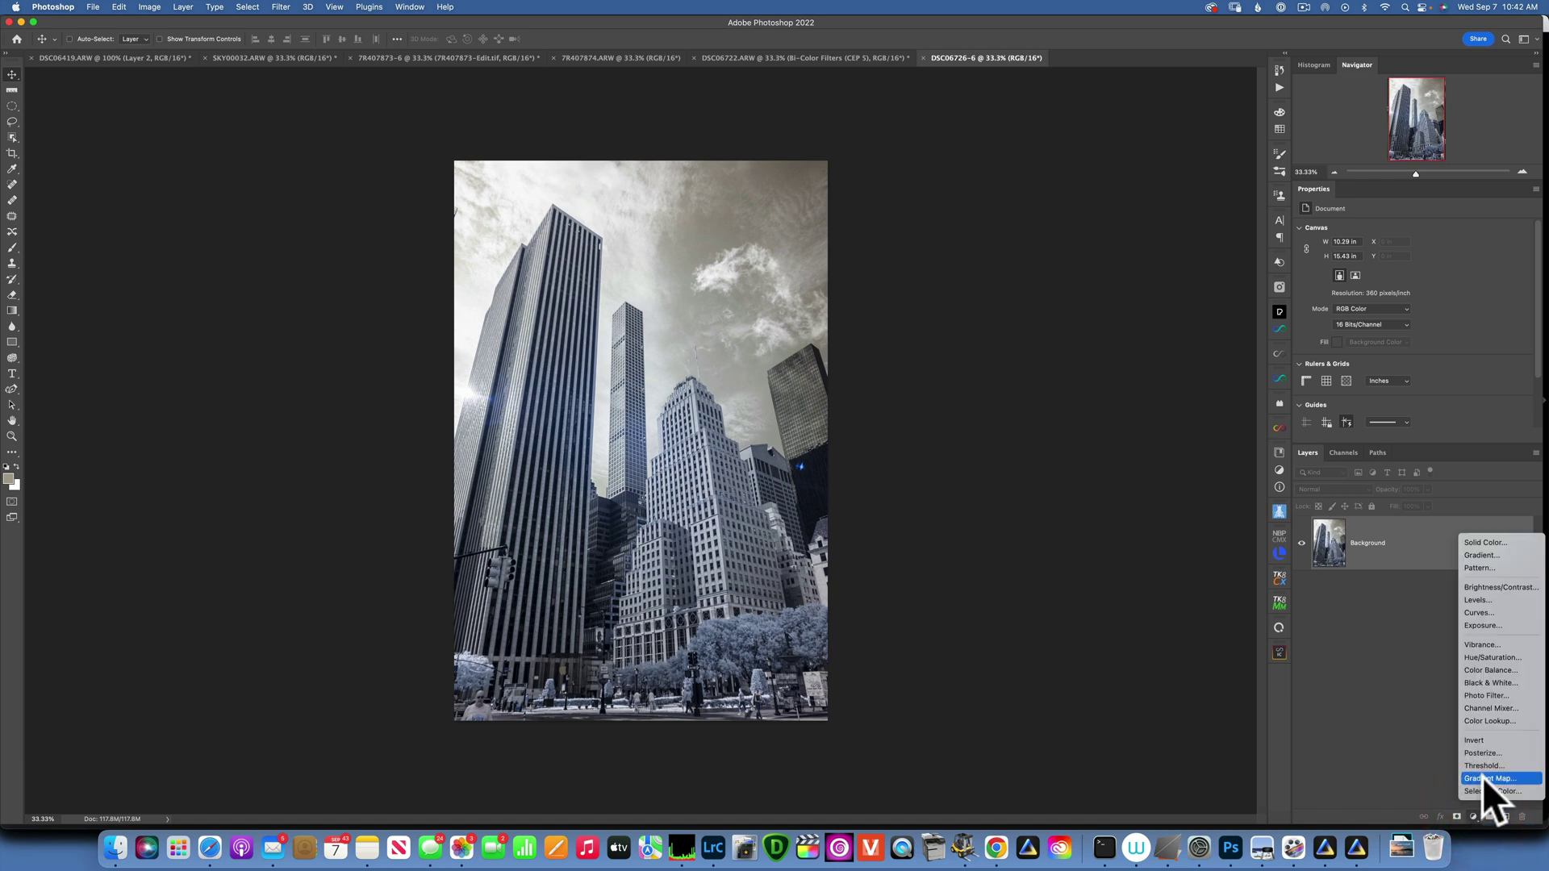
{"action": "left_click", "coordinate": [1491, 708]}
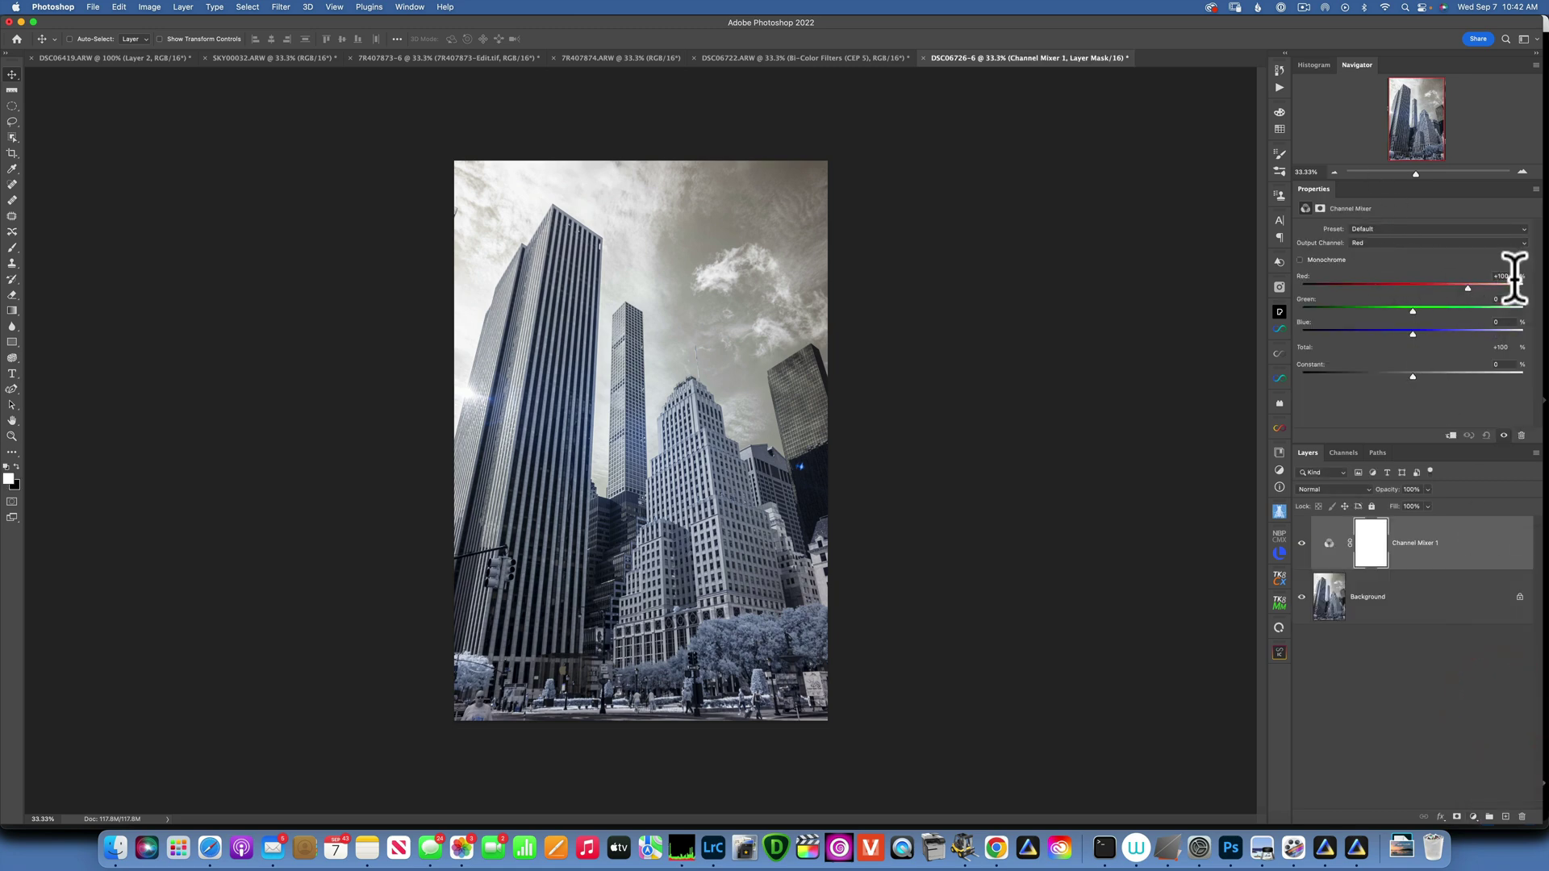
- In the Channel Mixer's Red output channel, set Red to 0% and Blue to 100%
{"action": "left_click_drag", "start_coordinate": [1504, 275], "coordinate": [1460, 270]}
{"action": "type", "text": "0"}
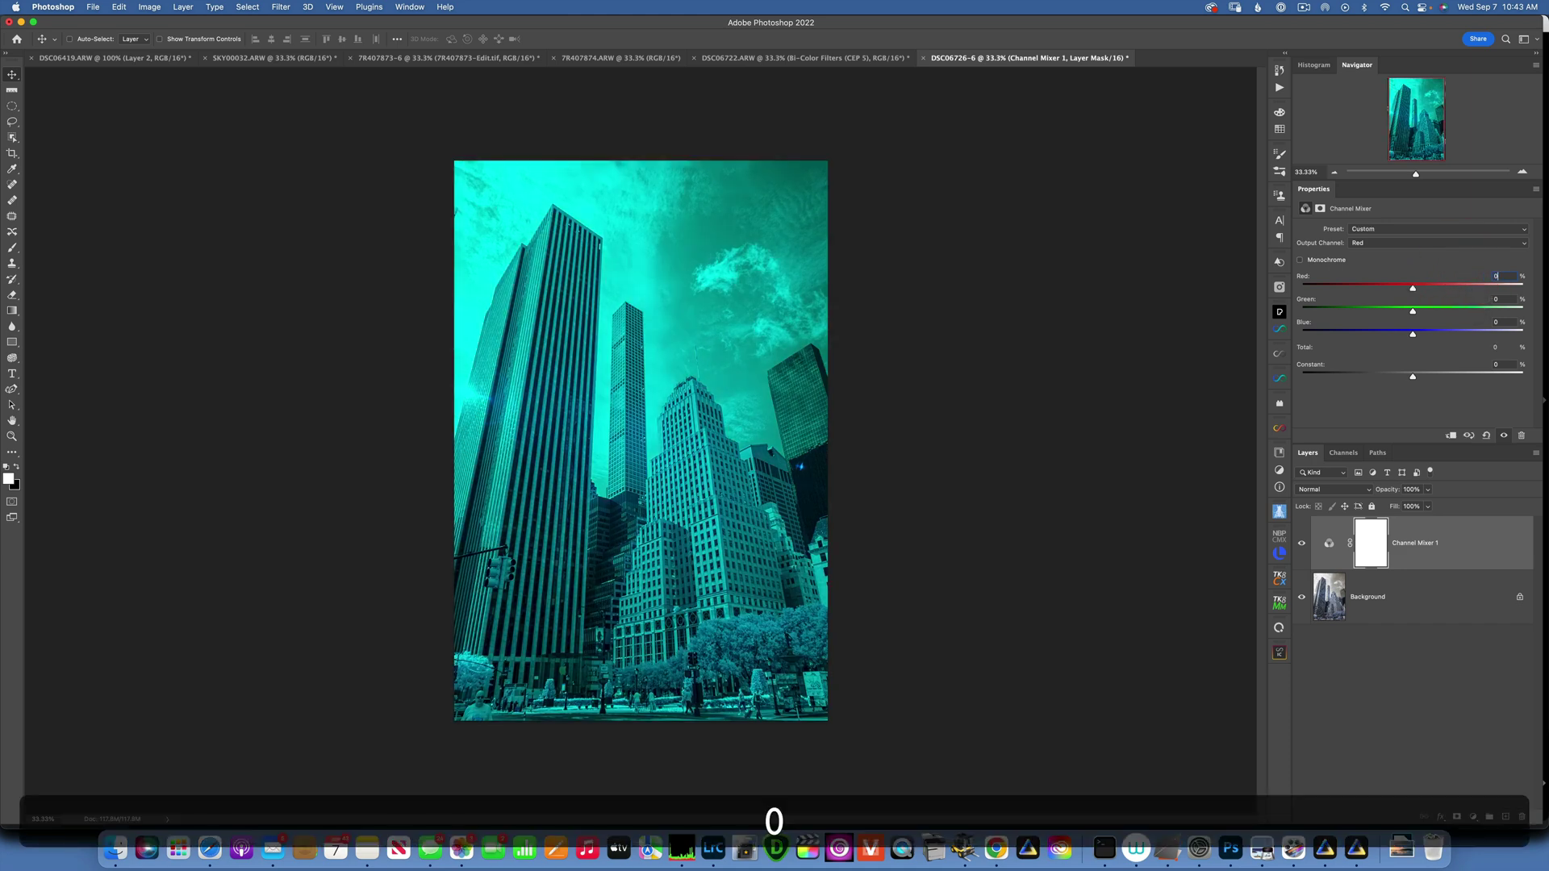
{"action": "left_click_drag", "start_coordinate": [1499, 322], "coordinate": [1477, 322]}
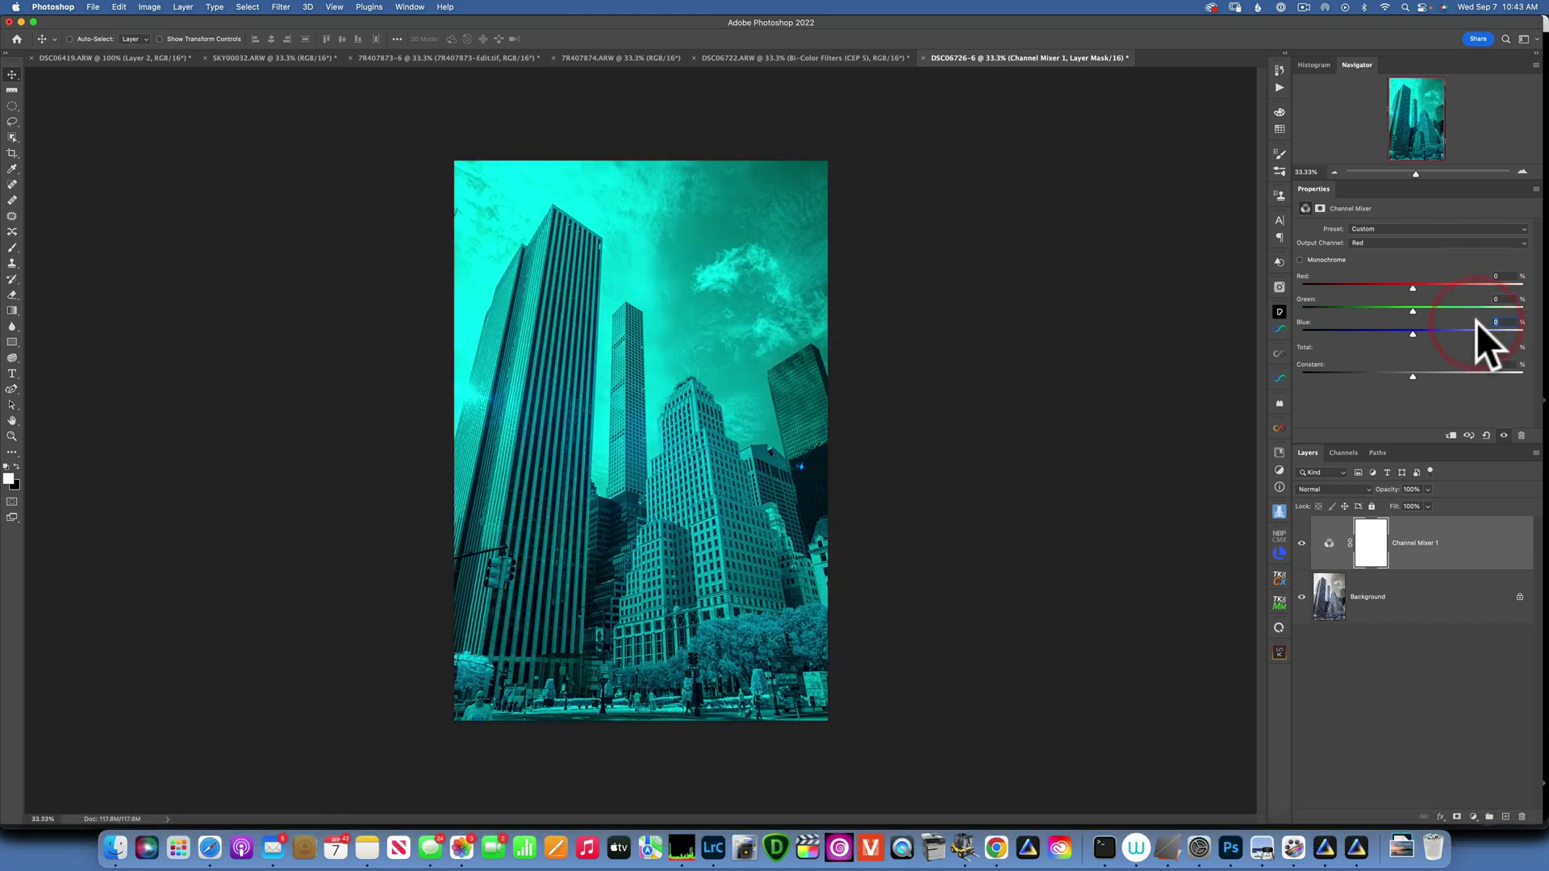
{"action": "type", "text": "100"}
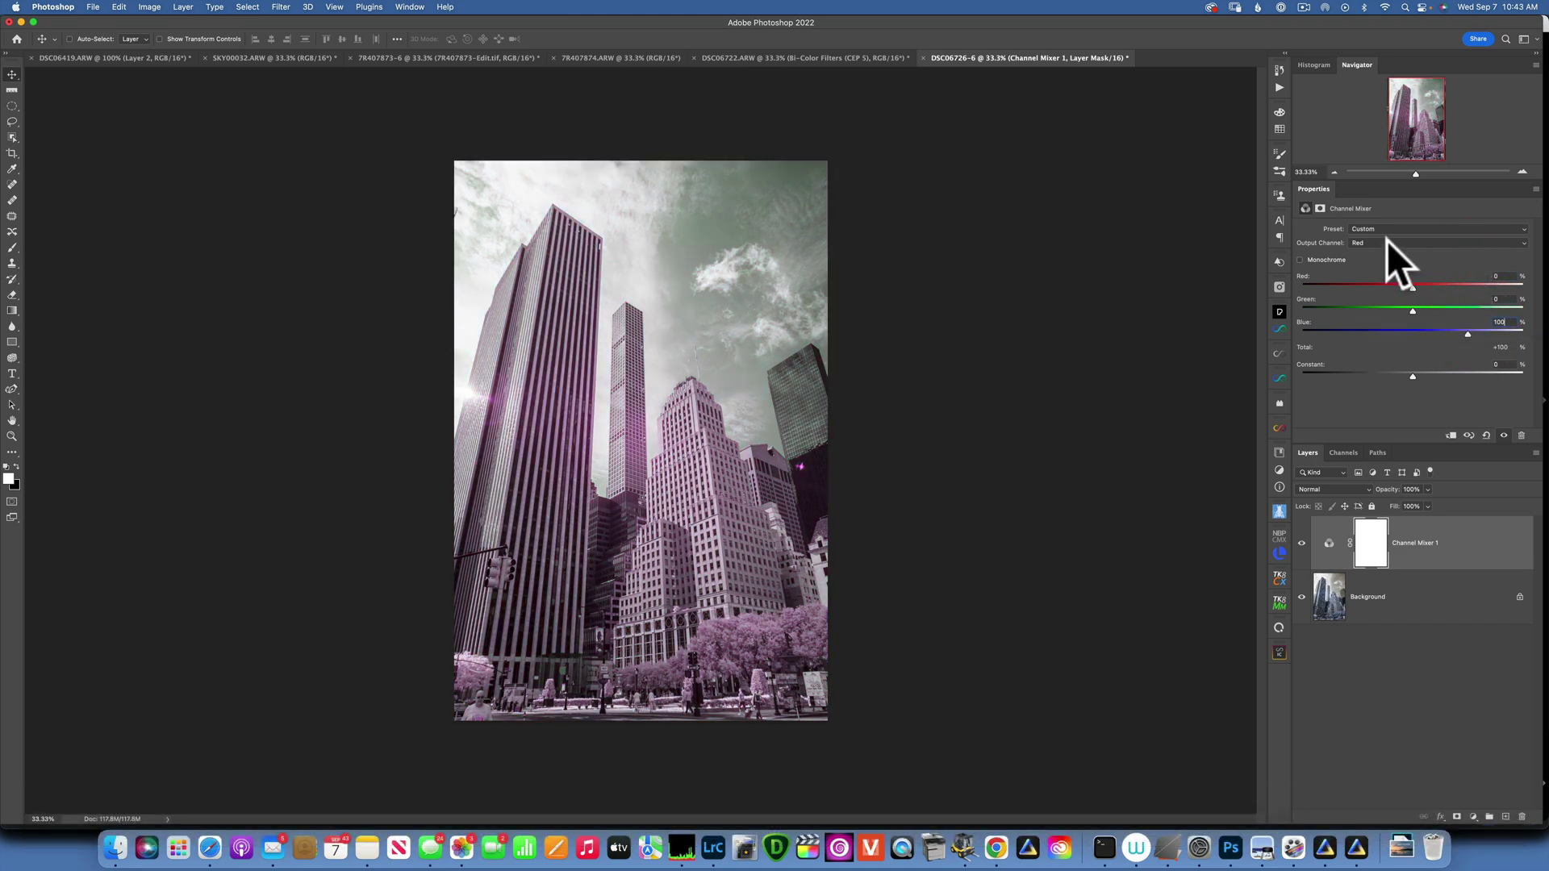
- In the Channel Mixer's Blue output channel, set Blue to 0% and Red to 100%
{"action": "left_click", "coordinate": [1385, 242]}
{"action": "left_click", "coordinate": [1378, 268]}
{"action": "left_click", "coordinate": [1502, 322]}
{"action": "type", "text": "0"}
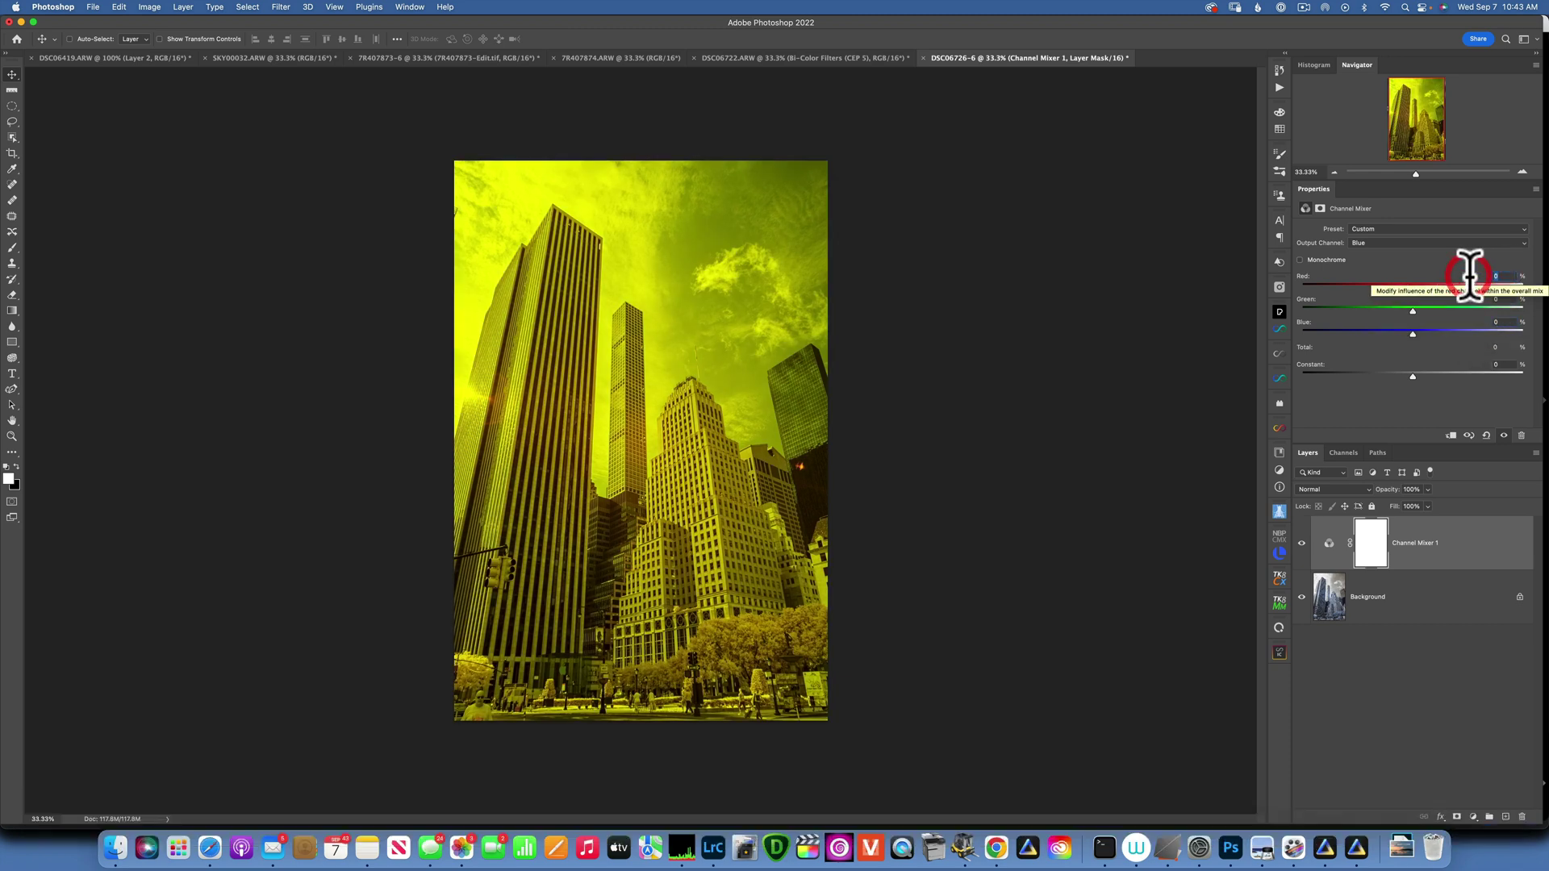
{"action": "left_click", "coordinate": [1499, 276]}
{"action": "type", "text": "100"}
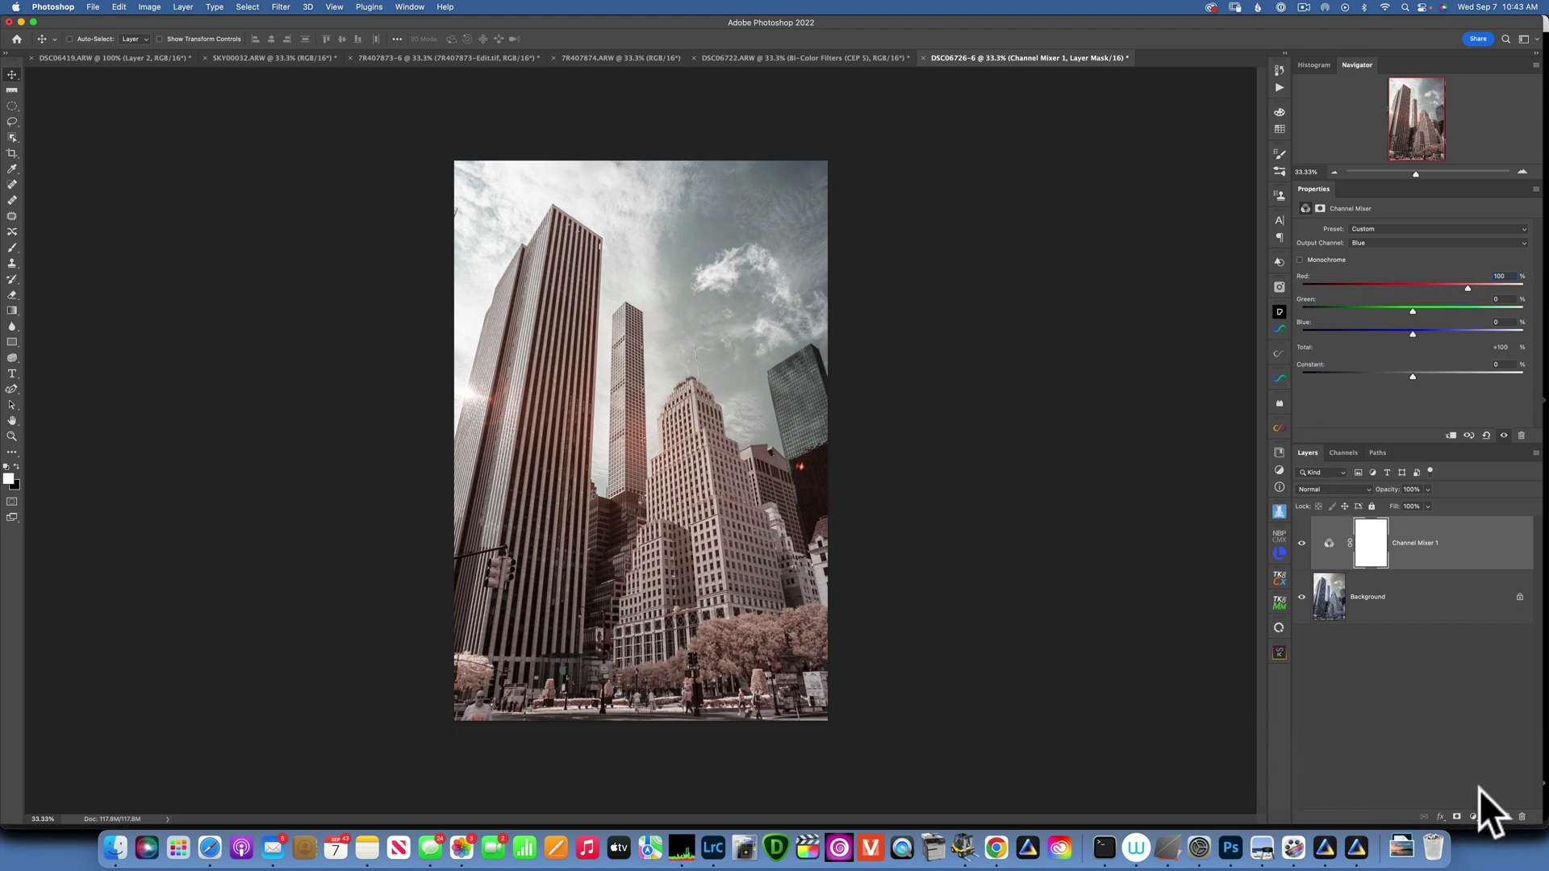
- Add a Hue/Saturation adjustment layer above the Channel Mixer and shift its Master hue slightly in the positive direction
{"action": "left_click", "coordinate": [1474, 817]}
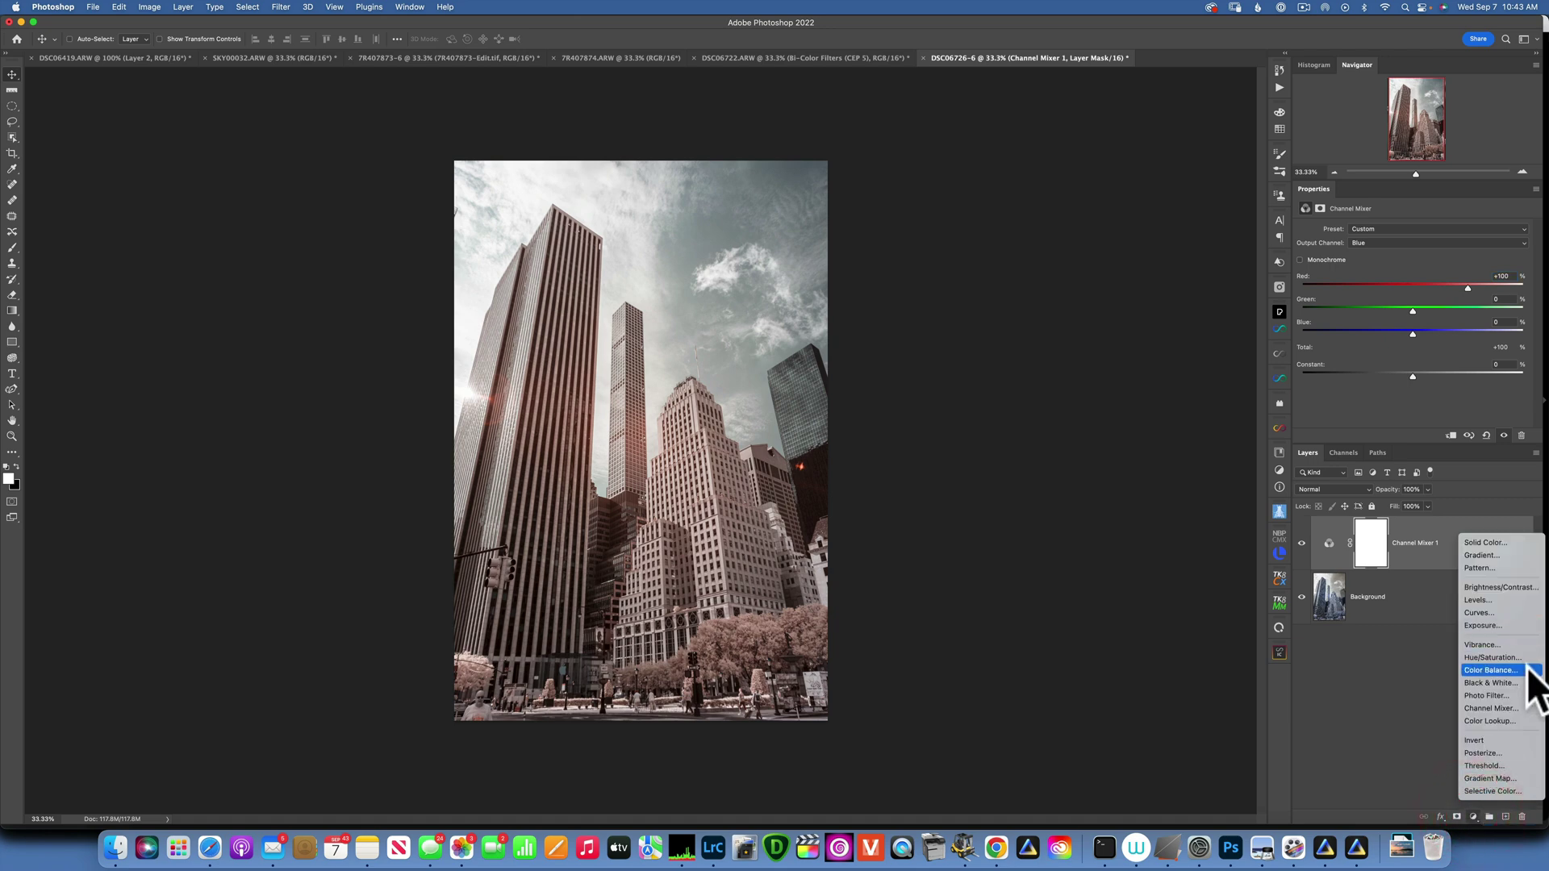
{"action": "left_click", "coordinate": [1501, 657]}
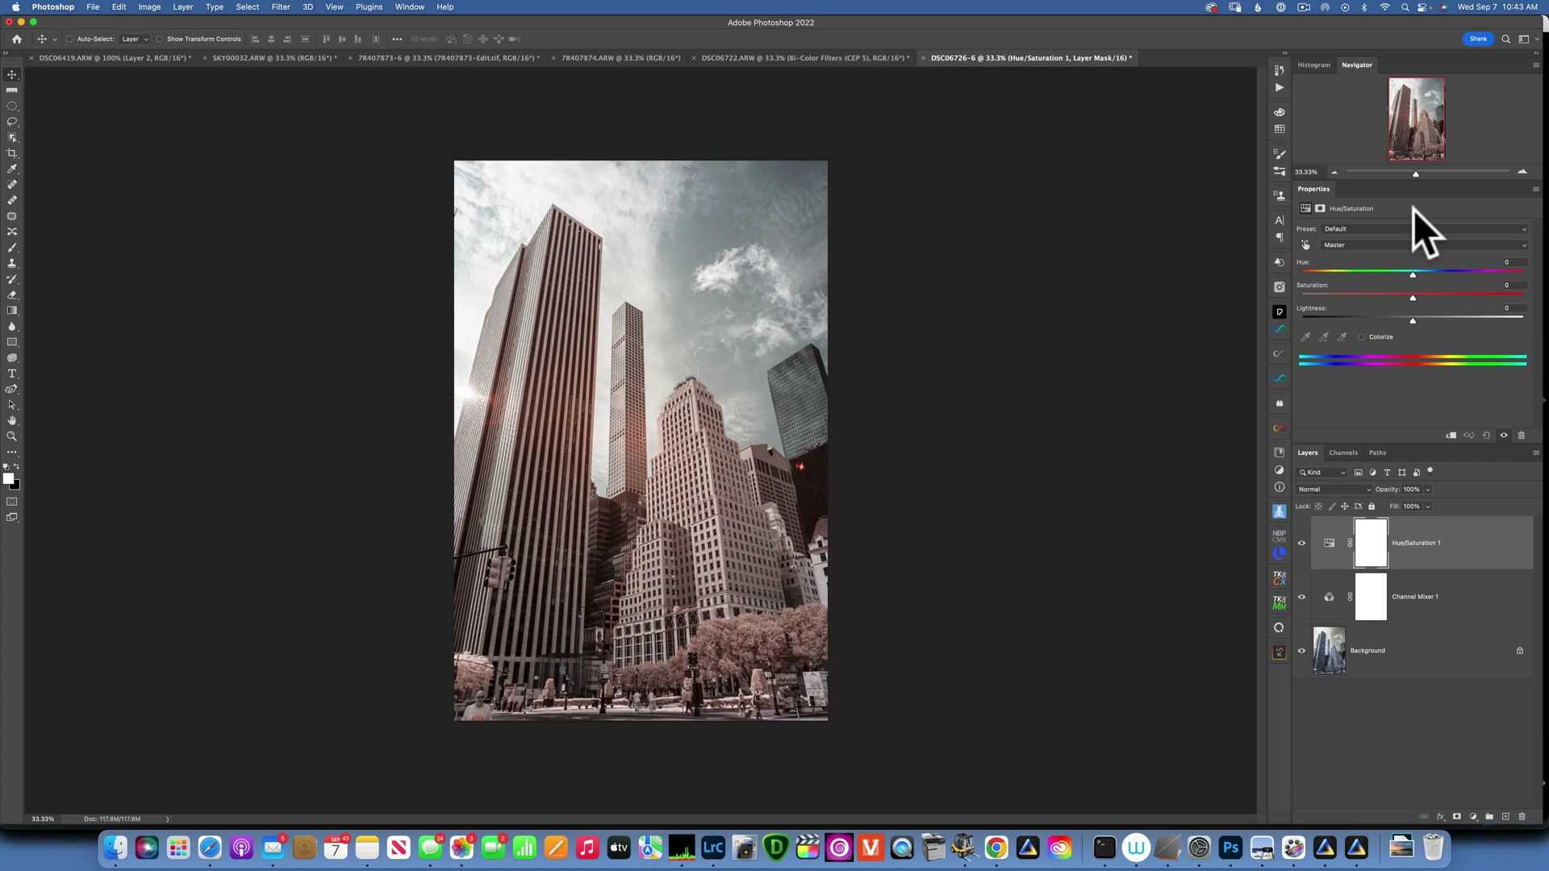
{"action": "left_click", "coordinate": [1413, 273]}
{"action": "left_click_drag", "start_coordinate": [1418, 274], "coordinate": [1424, 272]}
- In the Hue/Saturation adjustment's Cyans range, set Hue to +9 and Saturation to +54
{"action": "left_click", "coordinate": [1396, 242]}
{"action": "left_click", "coordinate": [1363, 292]}
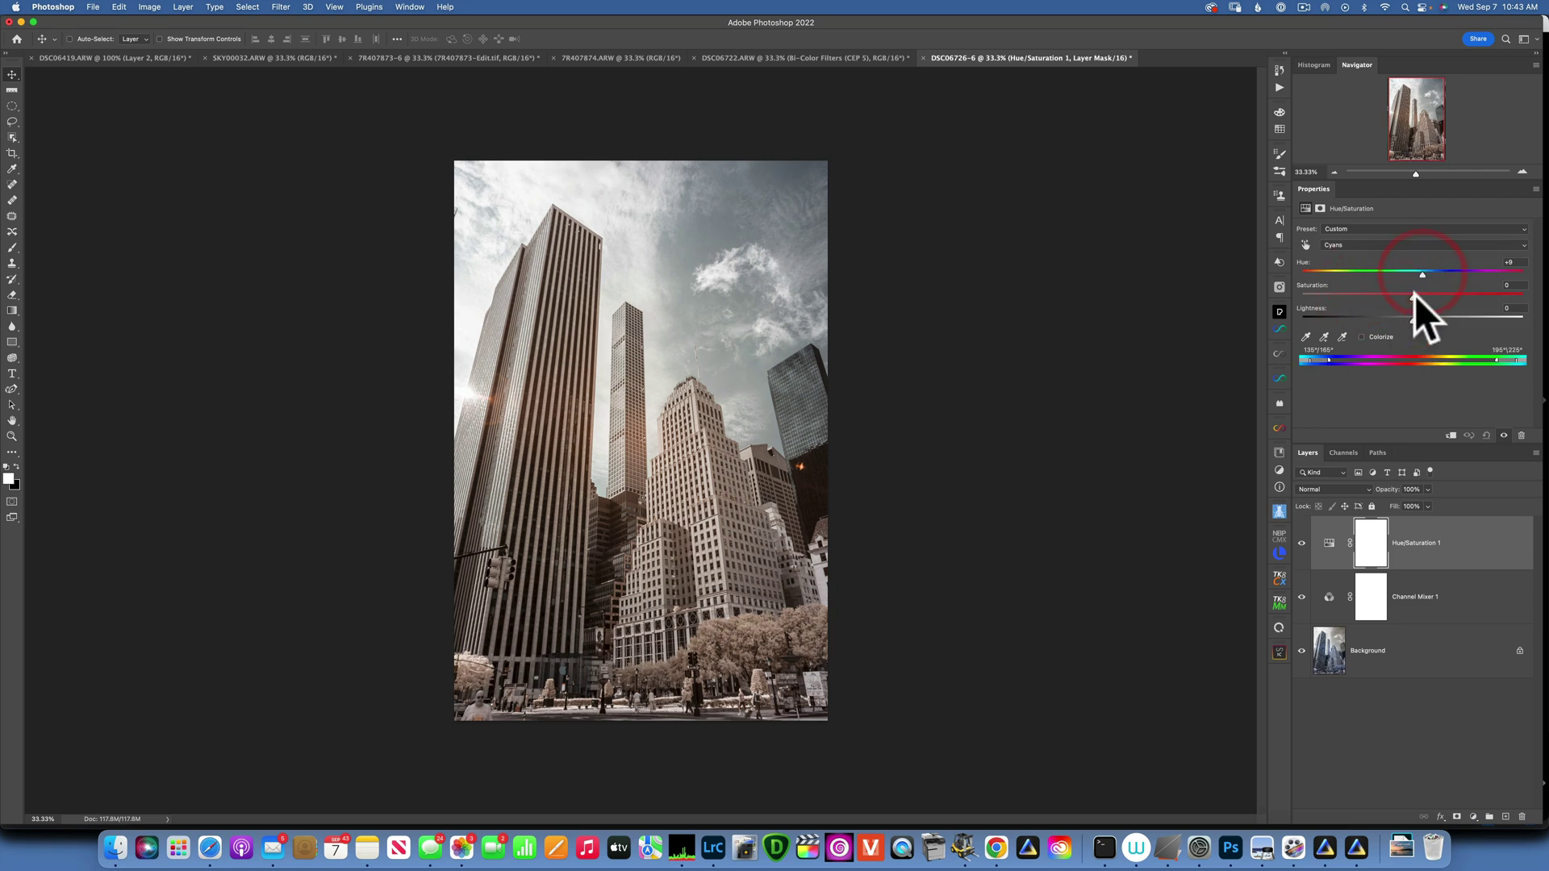
{"action": "left_click_drag", "start_coordinate": [1508, 297], "coordinate": [1480, 292]}
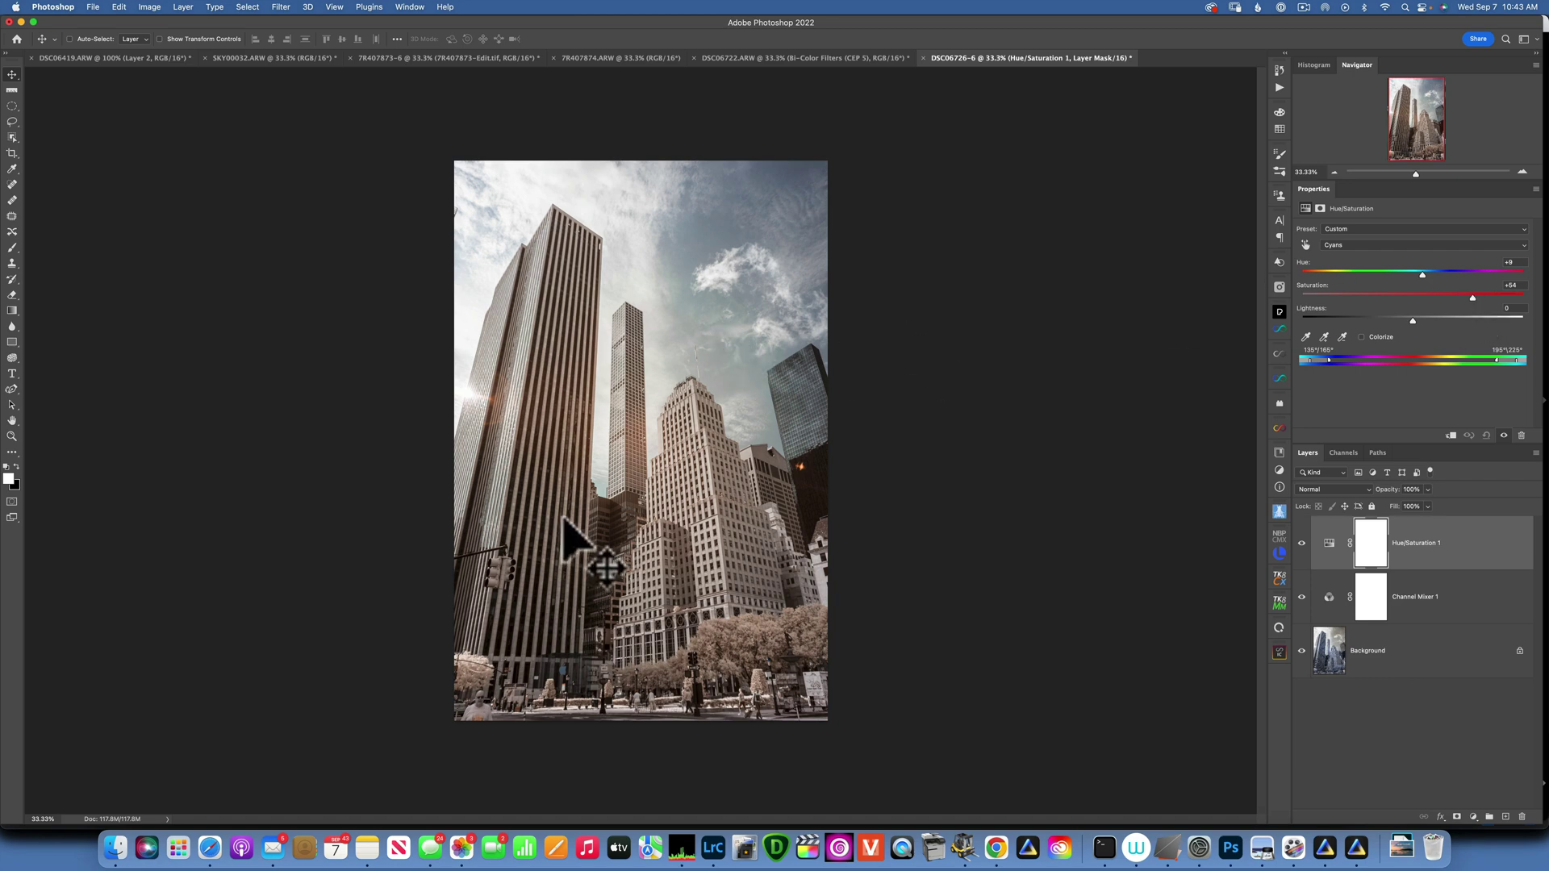
- Add a Curves adjustment layer on top and pull the RGB midtones down moderately to darken the photo
{"action": "left_click", "coordinate": [1474, 816]}
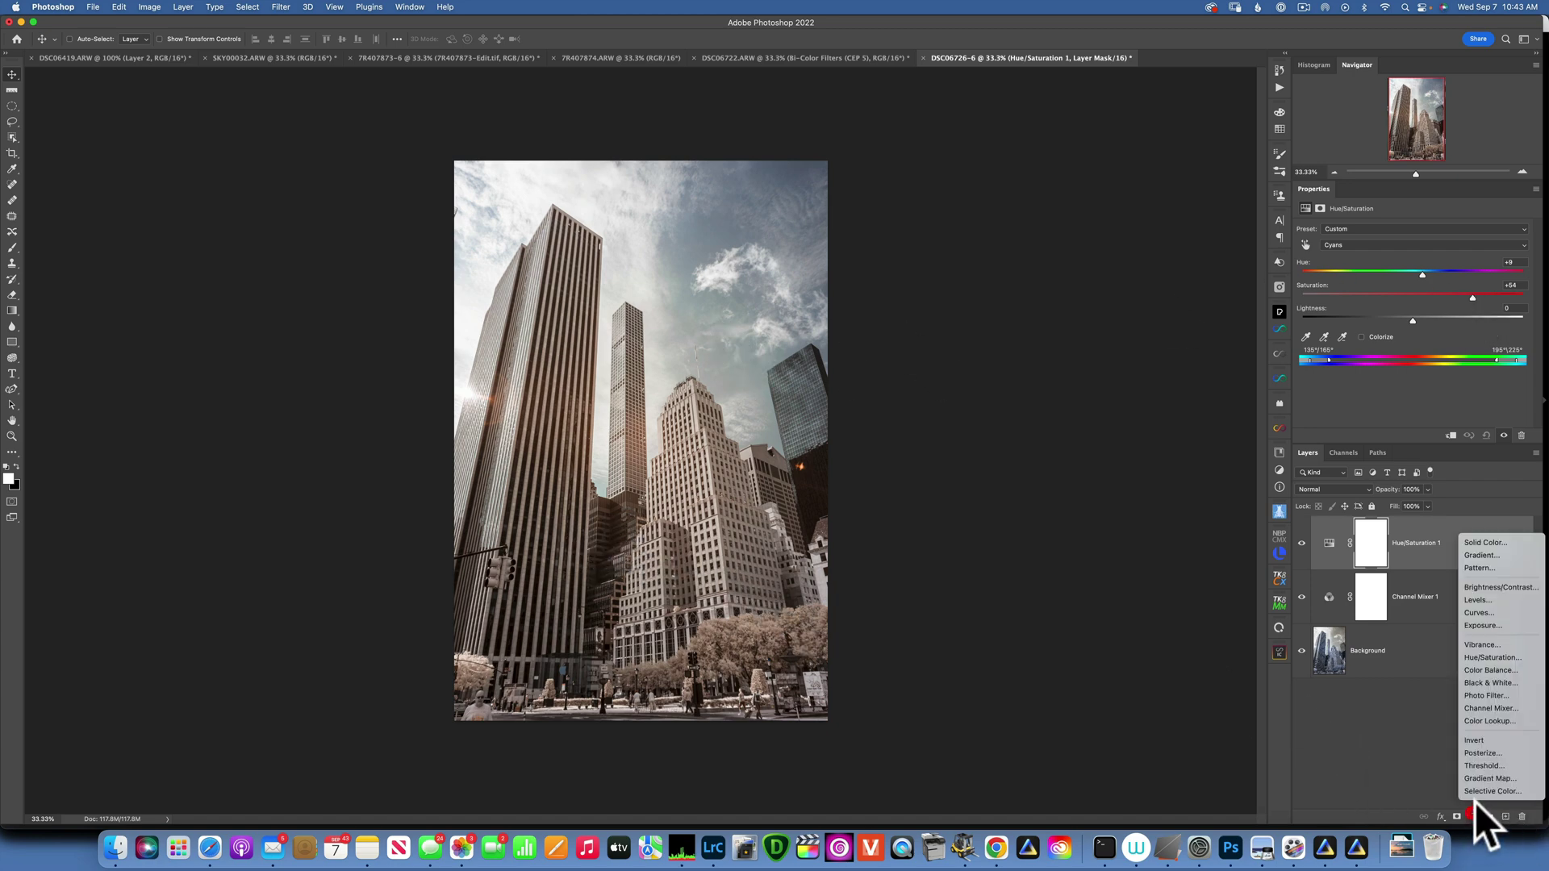
{"action": "left_click", "coordinate": [1481, 612]}
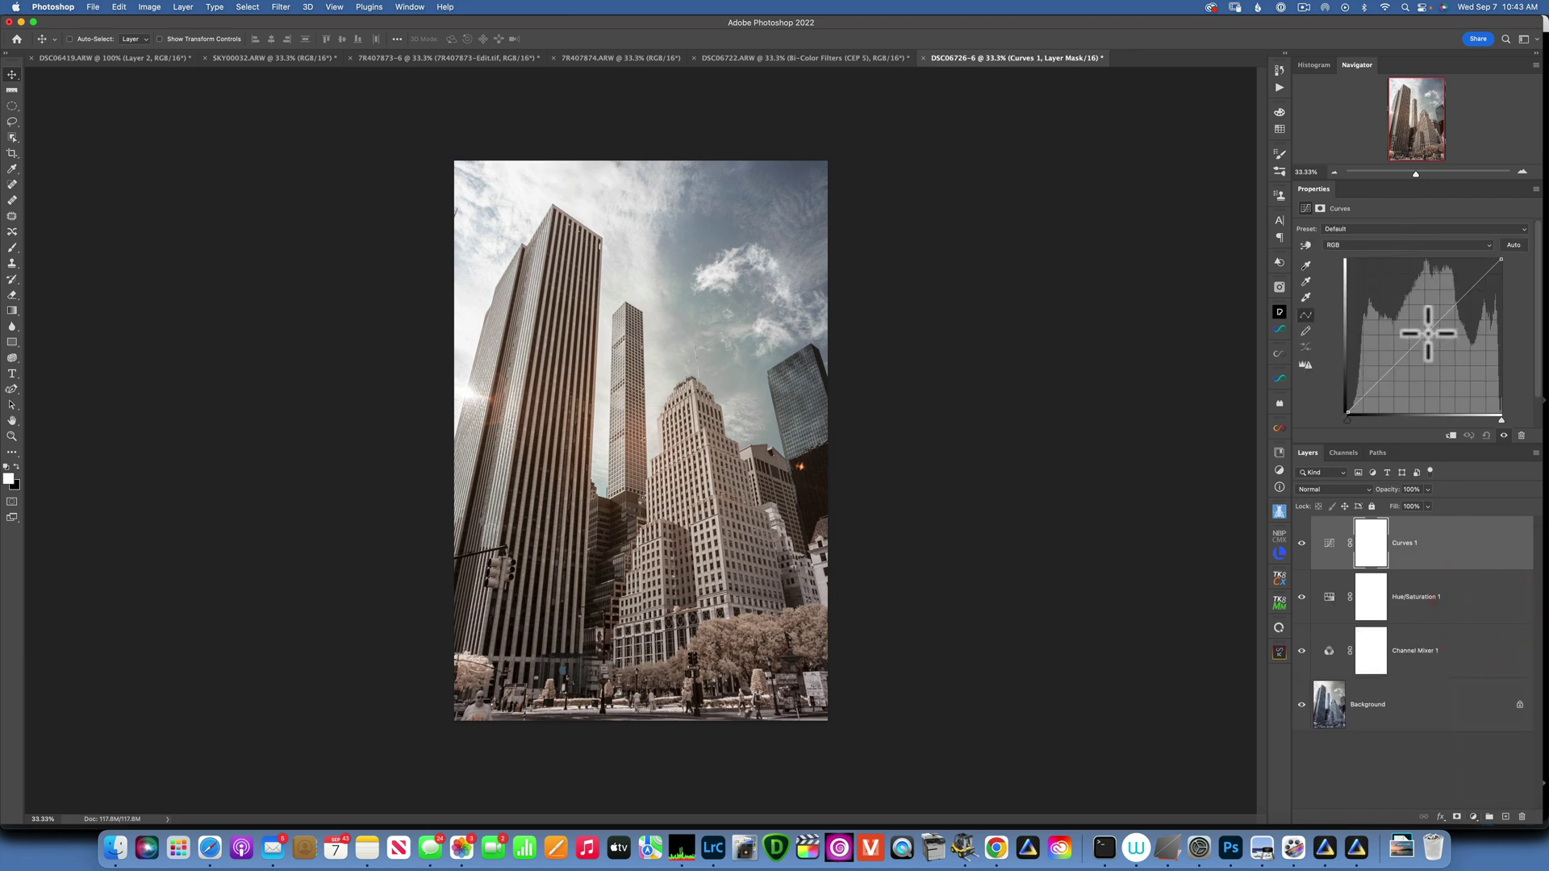
{"action": "left_click_drag", "start_coordinate": [1430, 332], "coordinate": [1446, 346]}
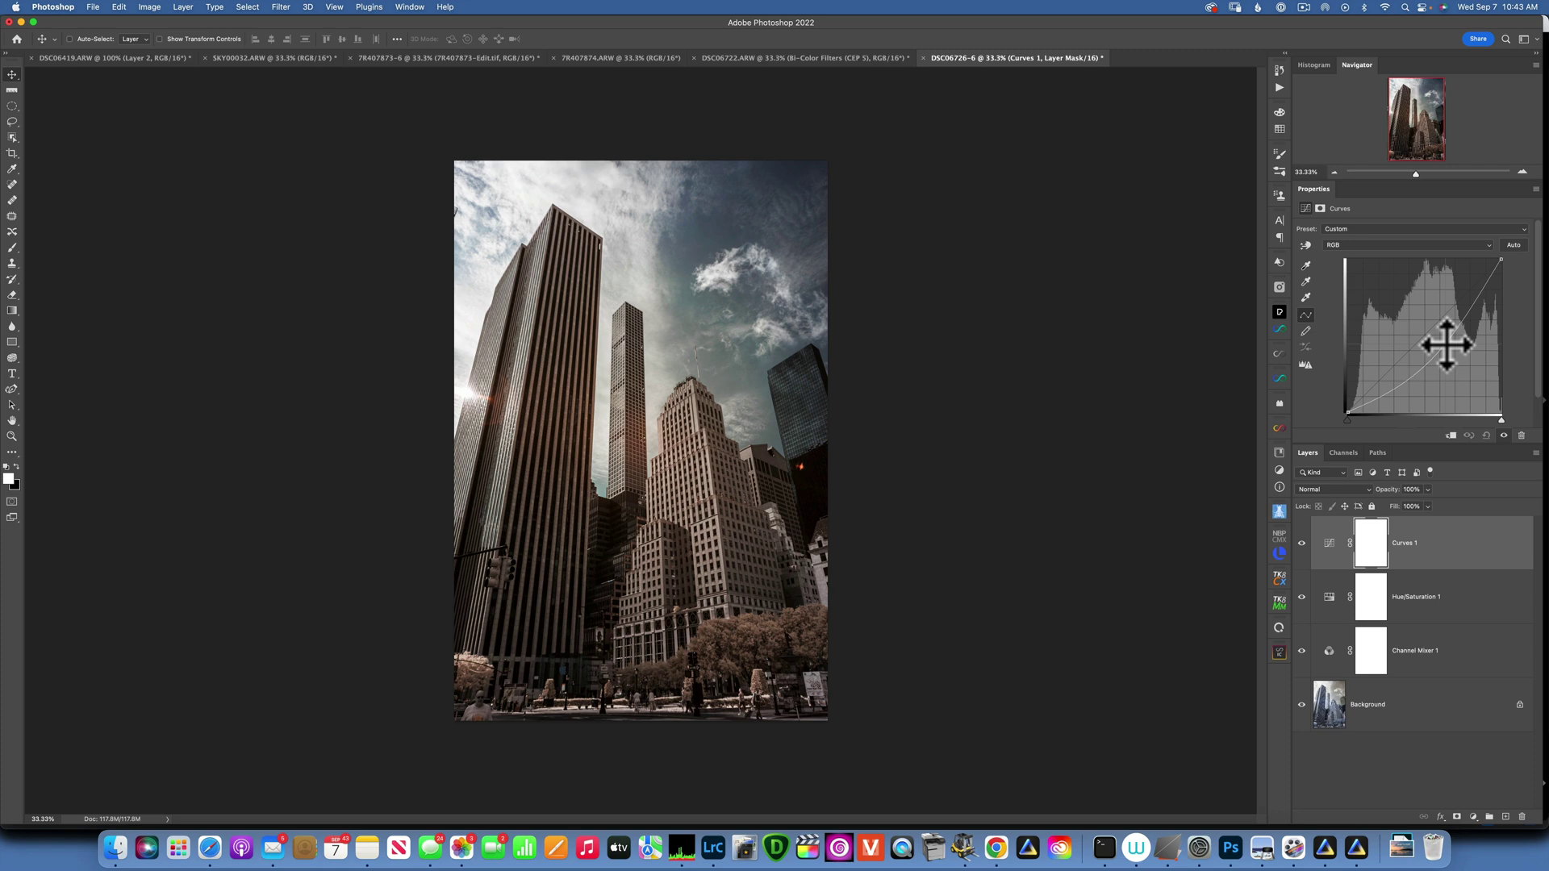
{"action": "left_click_drag", "start_coordinate": [1446, 345], "coordinate": [1443, 341]}
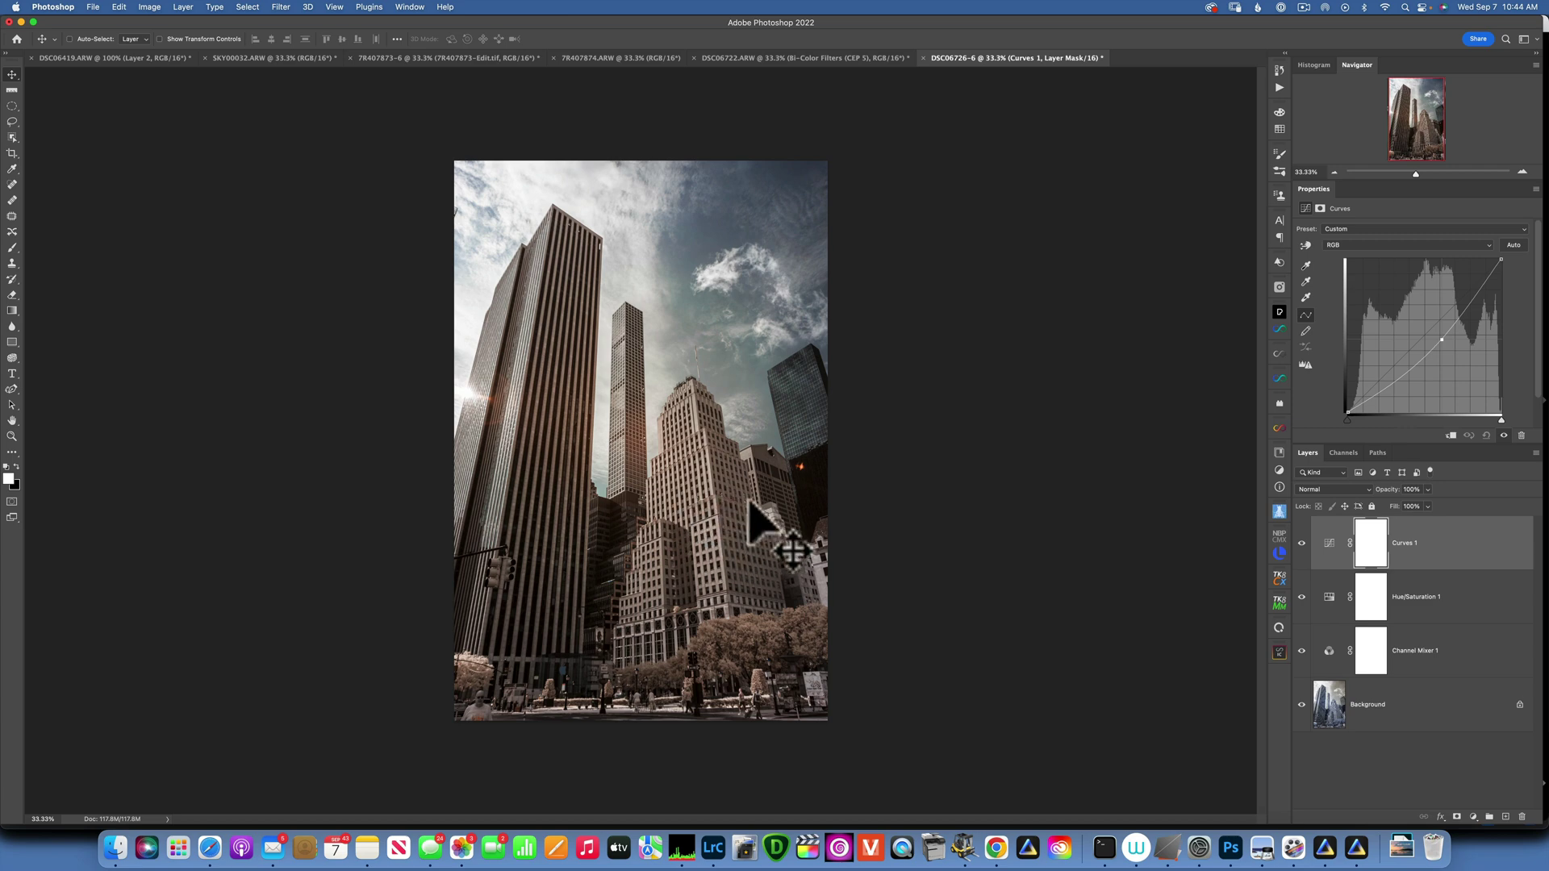
- Add a second Hue/Saturation layer, target the Reds by sampling the stepped building, and reduce their saturation to about -38
{"action": "left_click", "coordinate": [1473, 816]}
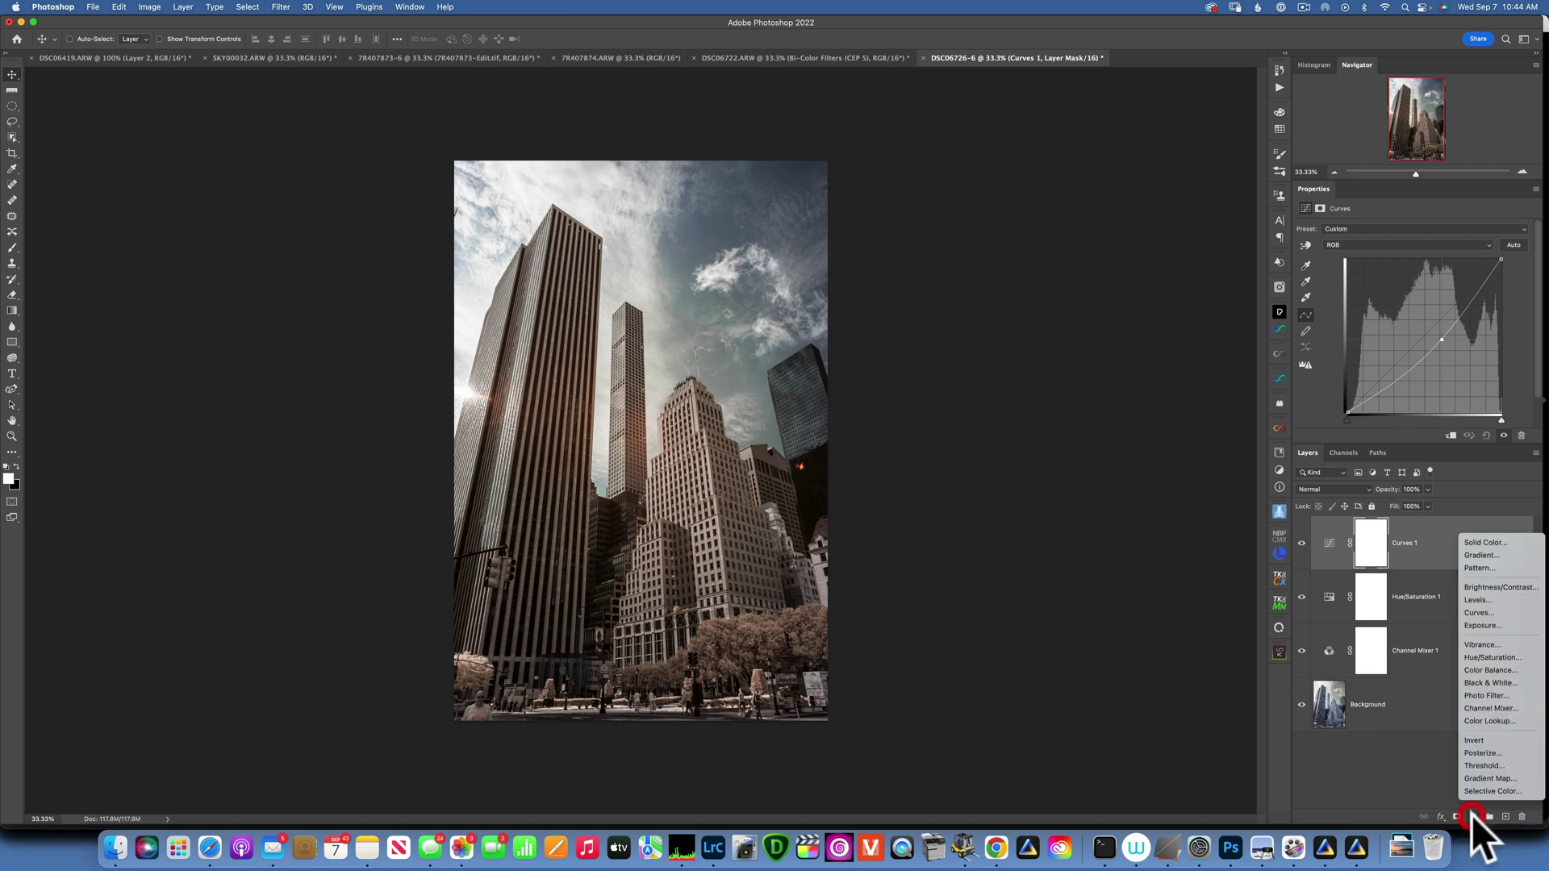
{"action": "left_click", "coordinate": [1507, 660]}
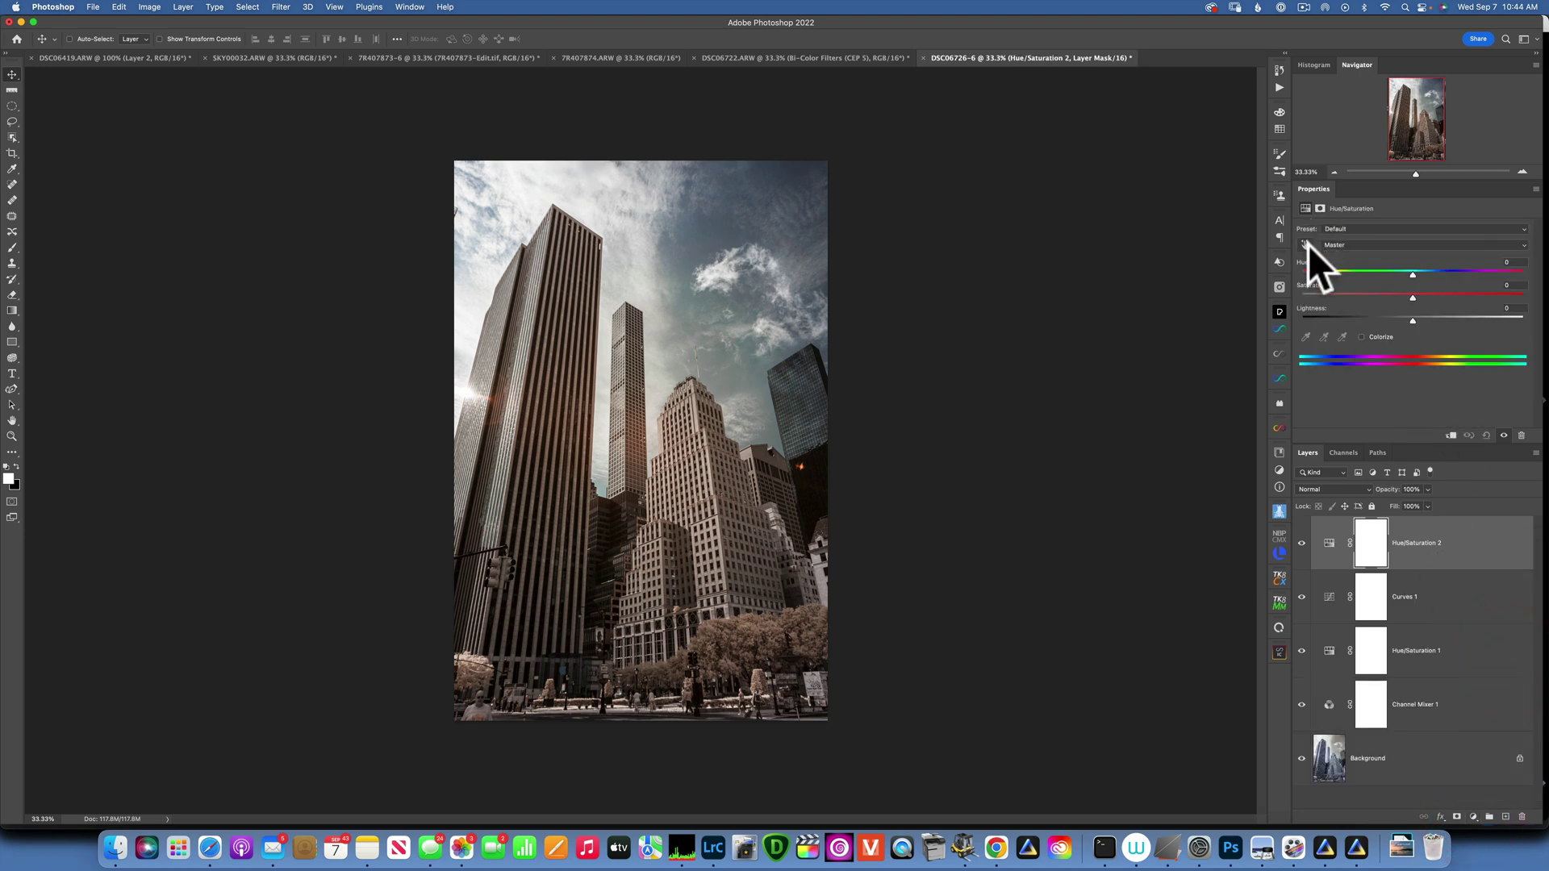
{"action": "left_click", "coordinate": [1305, 243]}
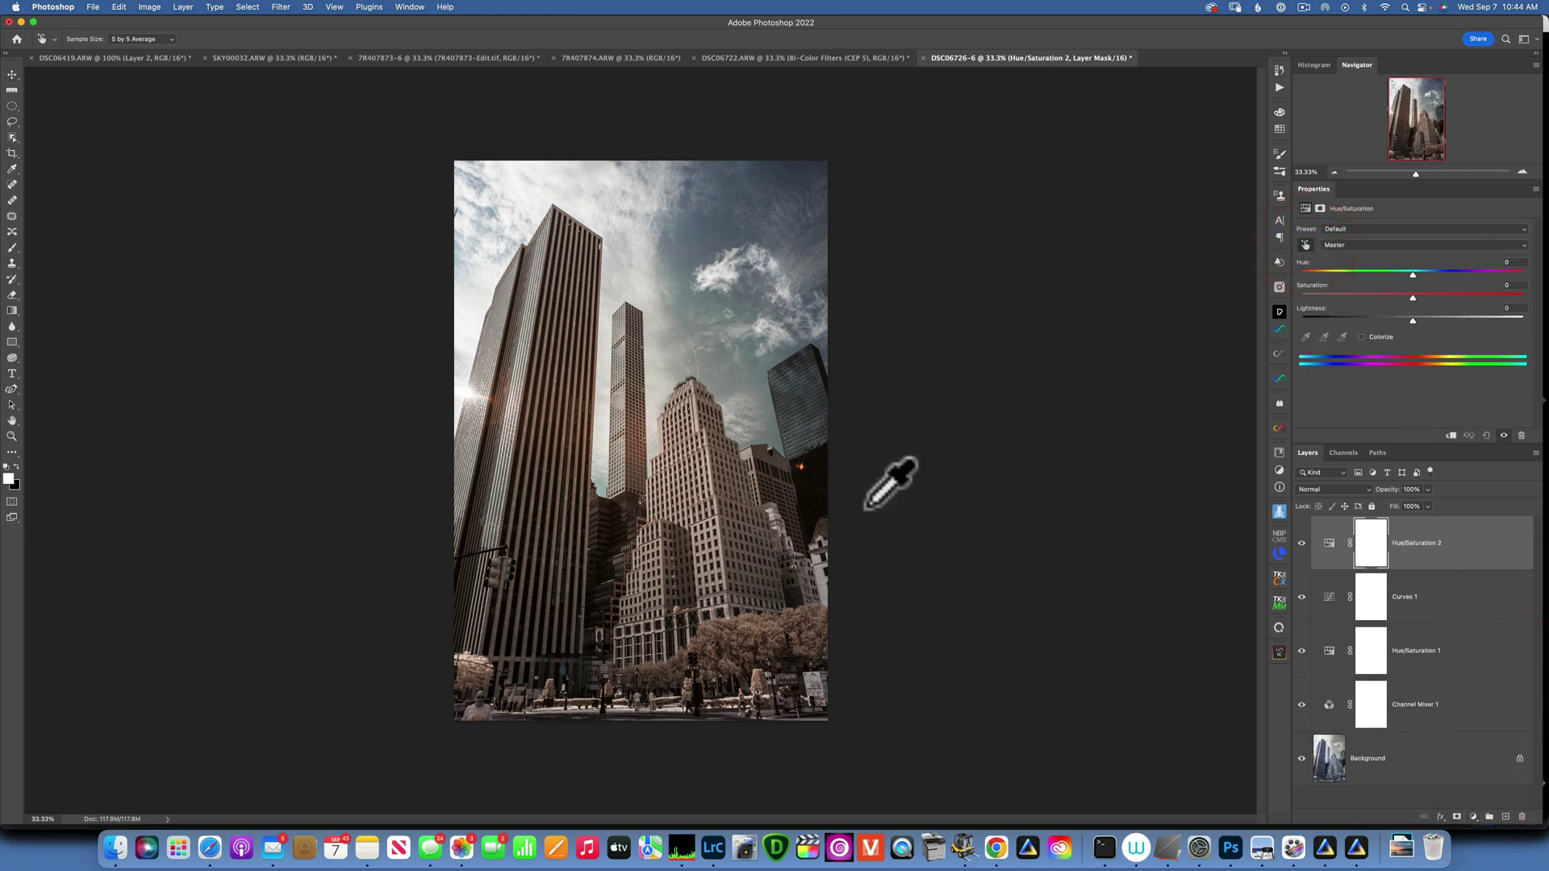
{"action": "left_click", "coordinate": [706, 477]}
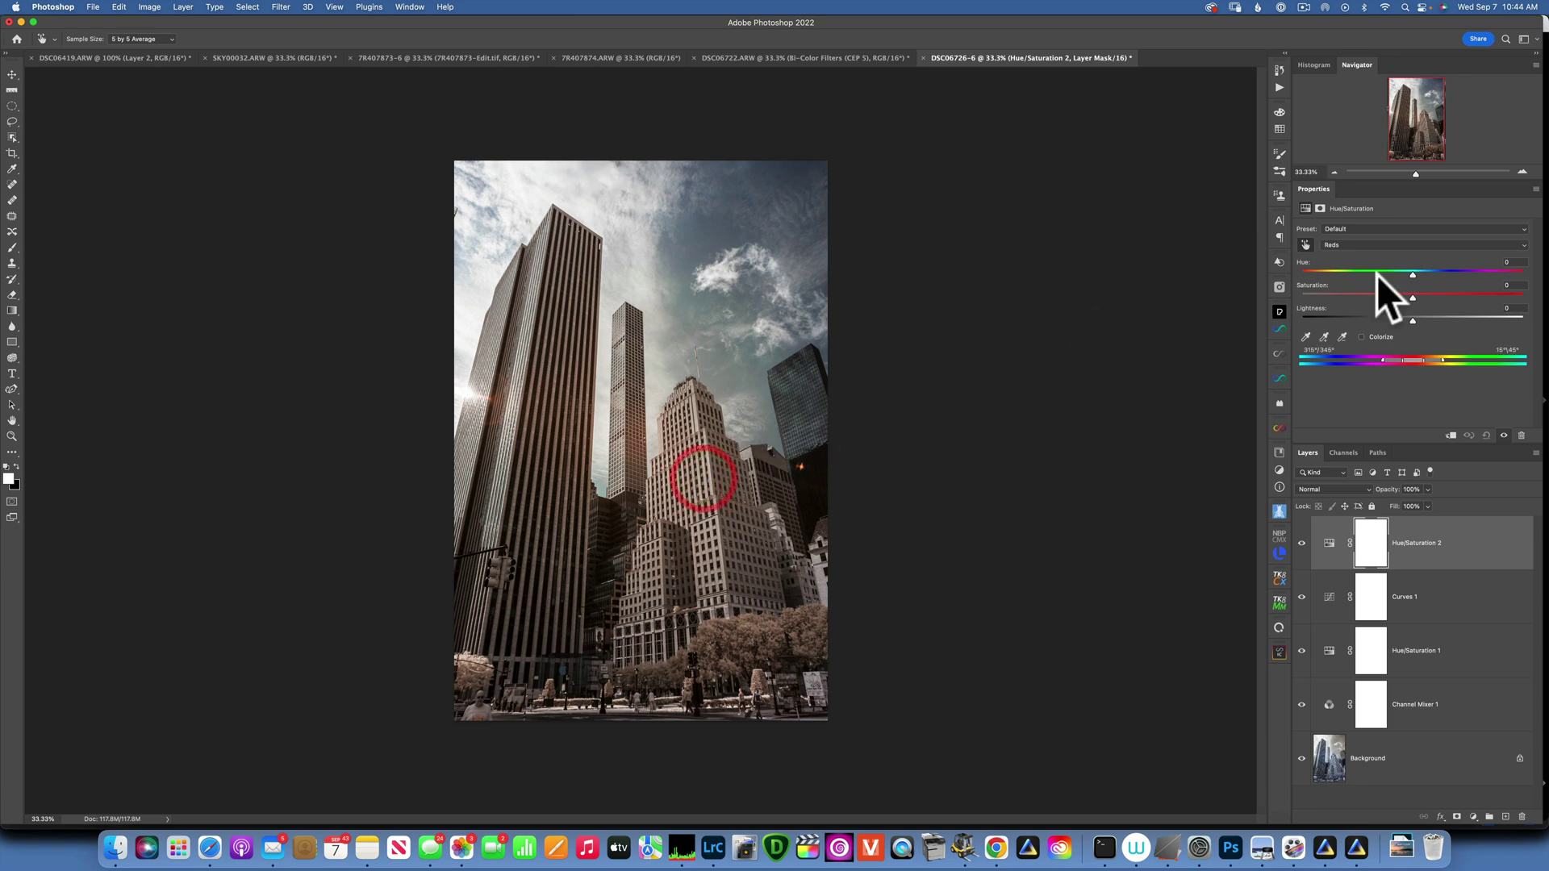
{"action": "left_click_drag", "start_coordinate": [1411, 296], "coordinate": [1377, 295]}
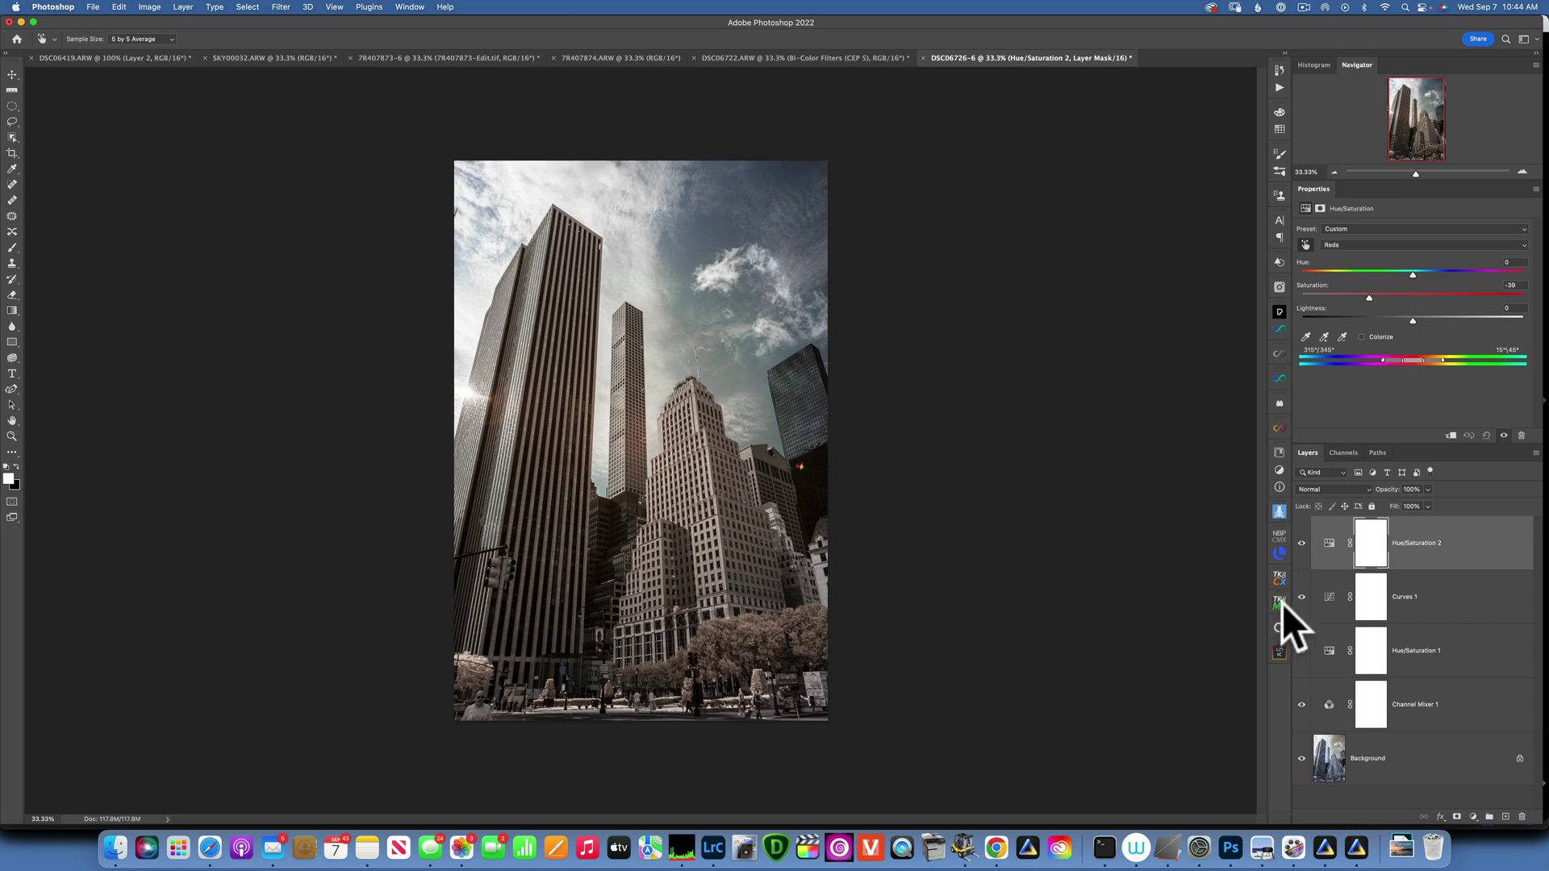
- Create a TK8 Multi-Mask color mask from the stepped building's beige tone and lower its Levels white input to about 95
{"action": "left_click", "coordinate": [1281, 602]}
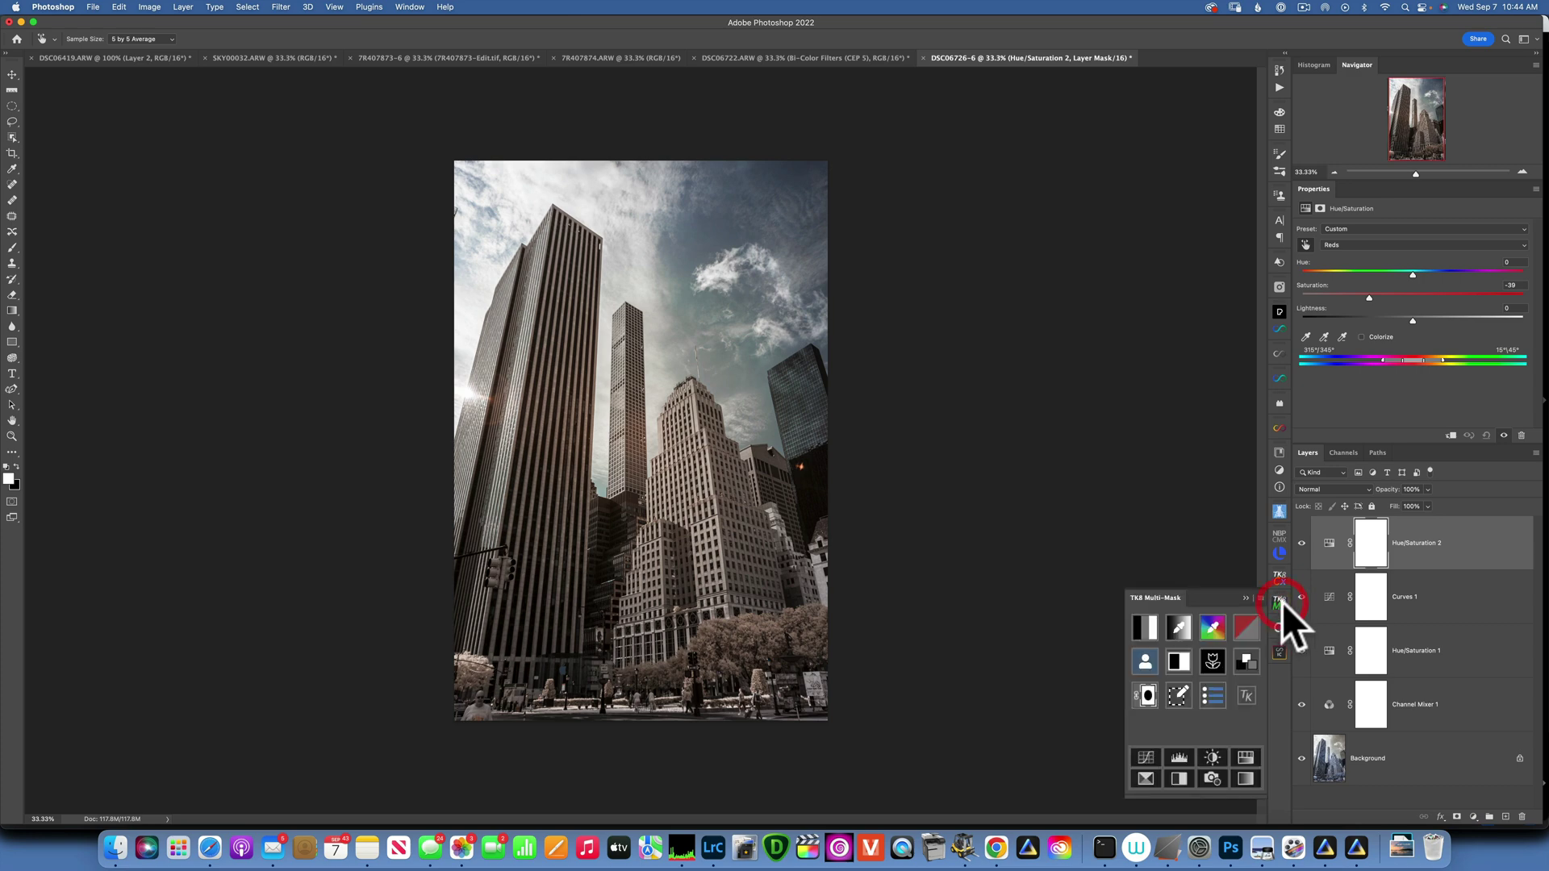
{"action": "left_click", "coordinate": [1211, 630]}
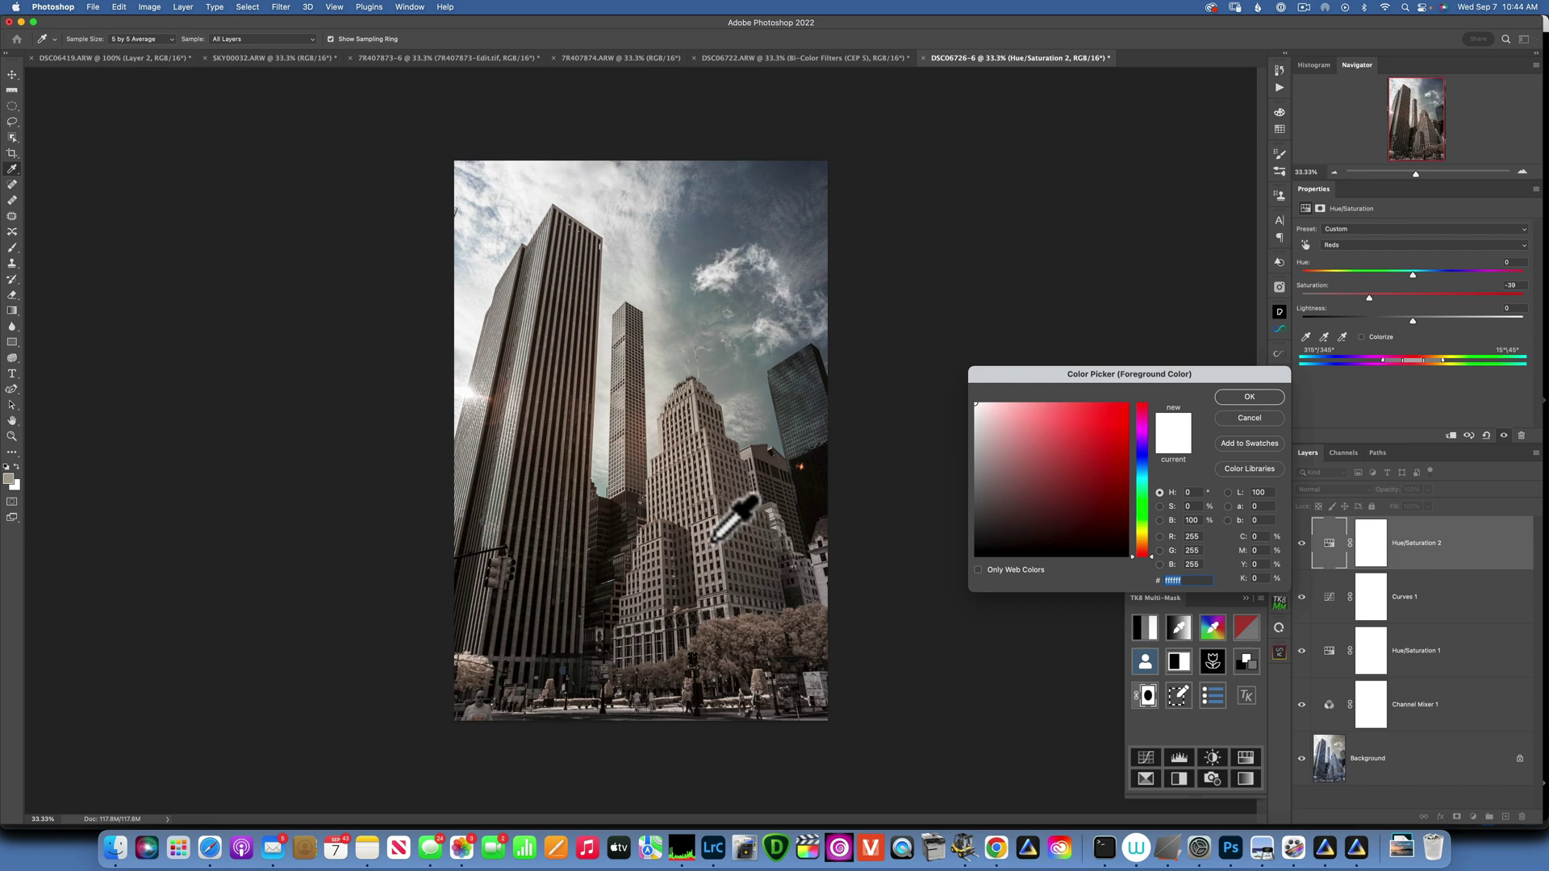
{"action": "mouse_move", "coordinate": [713, 539]}
{"action": "left_mouse_down"}
{"action": "mouse_move", "coordinate": [709, 554]}
{"action": "mouse_move", "coordinate": [710, 525]}
{"action": "left_mouse_up"}
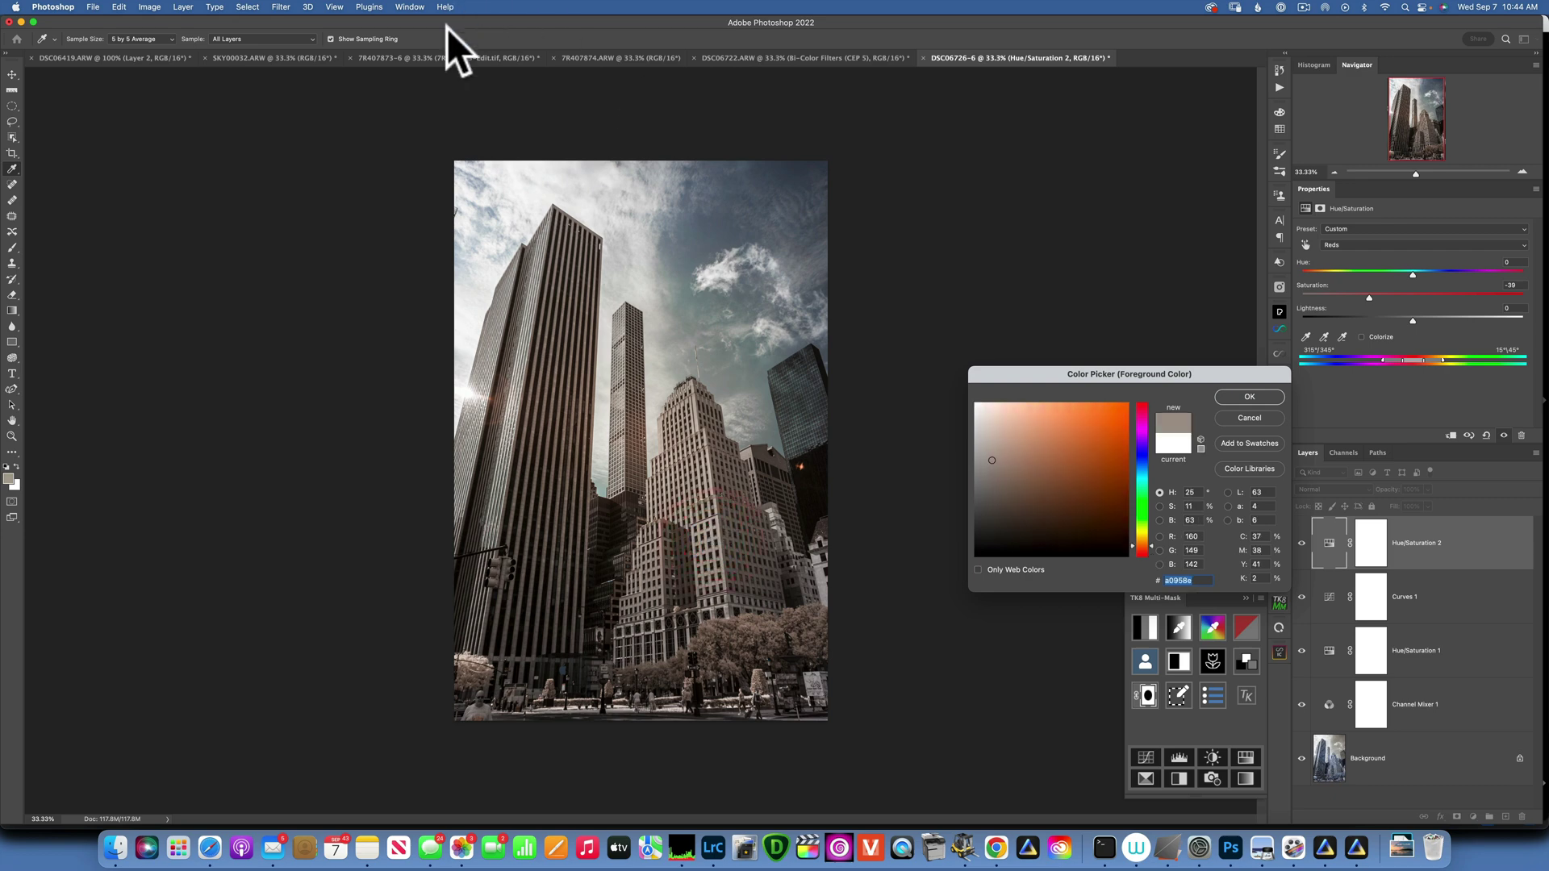
{"action": "left_click", "coordinate": [246, 6]}
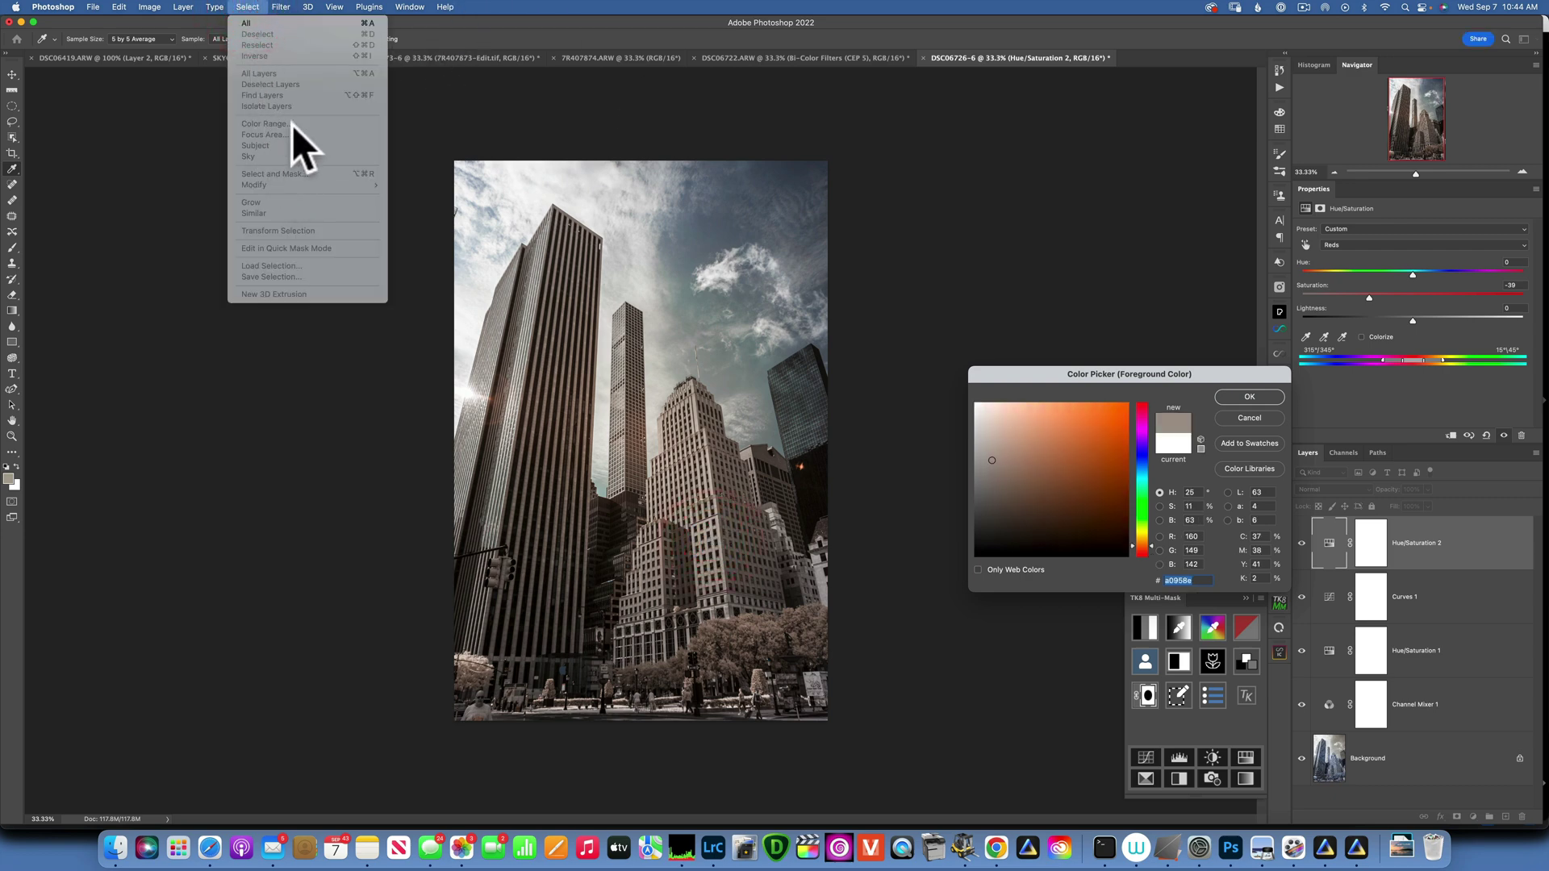
{"action": "left_click", "coordinate": [1252, 395]}
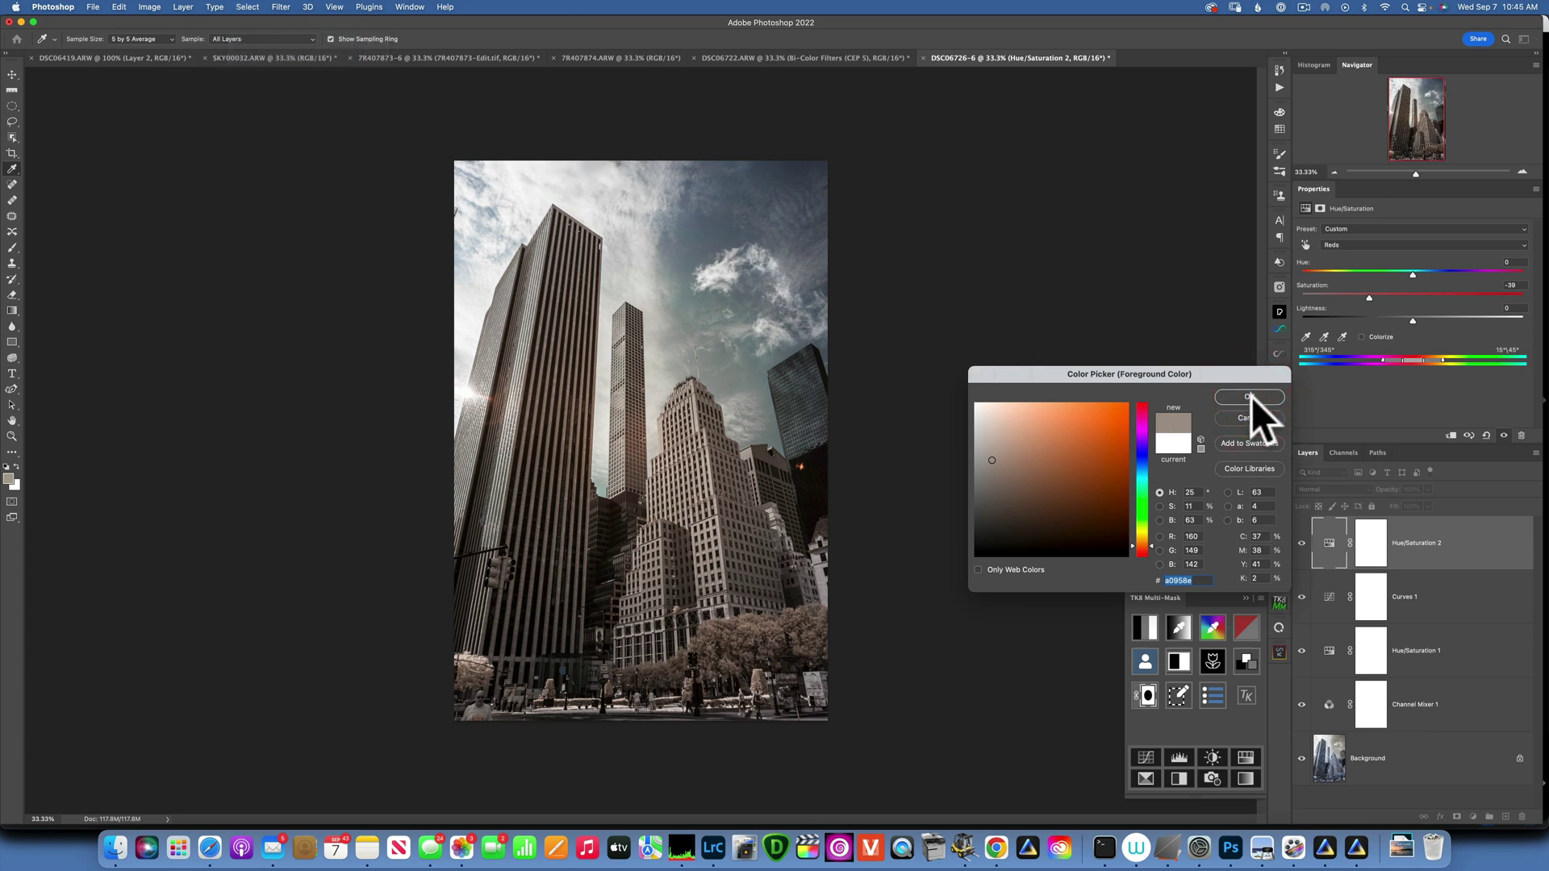
{"action": "left_click", "coordinate": [1250, 397]}
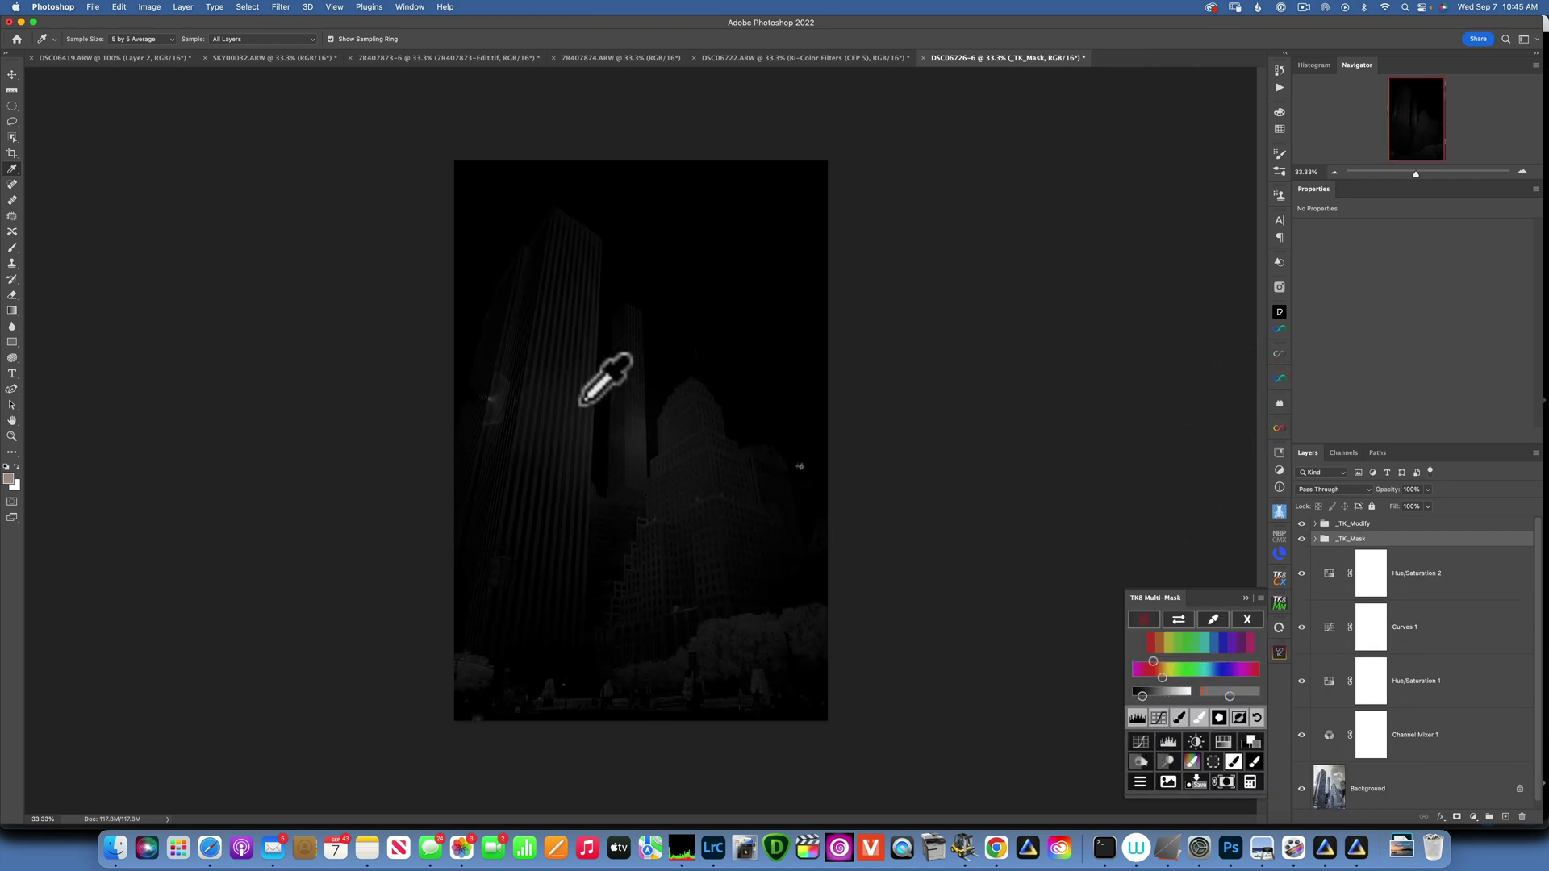
{"action": "left_click", "coordinate": [1136, 716]}
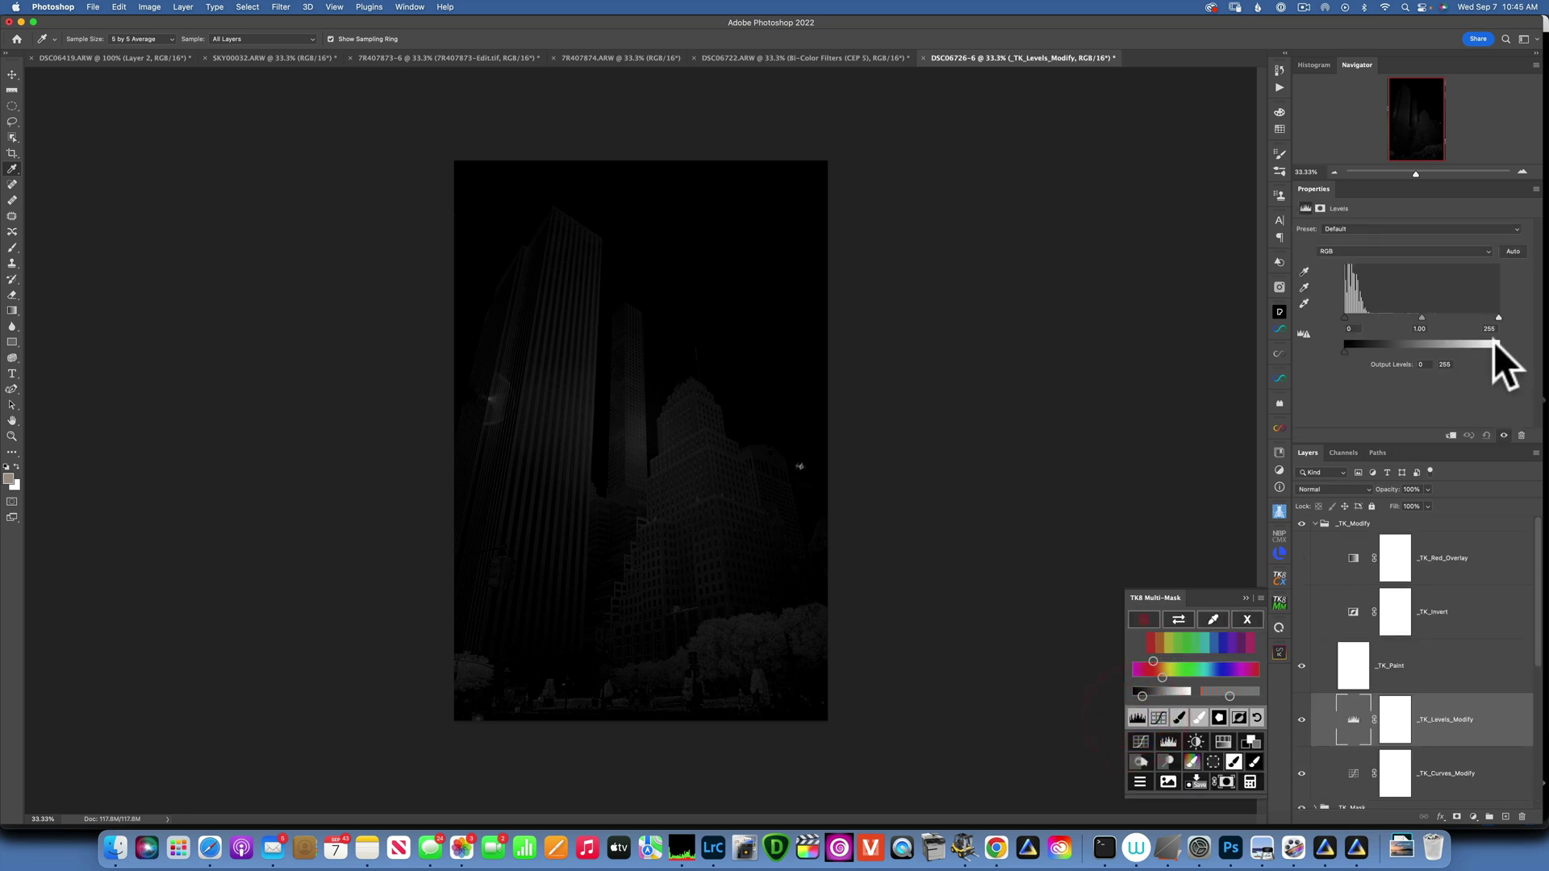
{"action": "left_click_drag", "start_coordinate": [1499, 316], "coordinate": [1402, 299]}
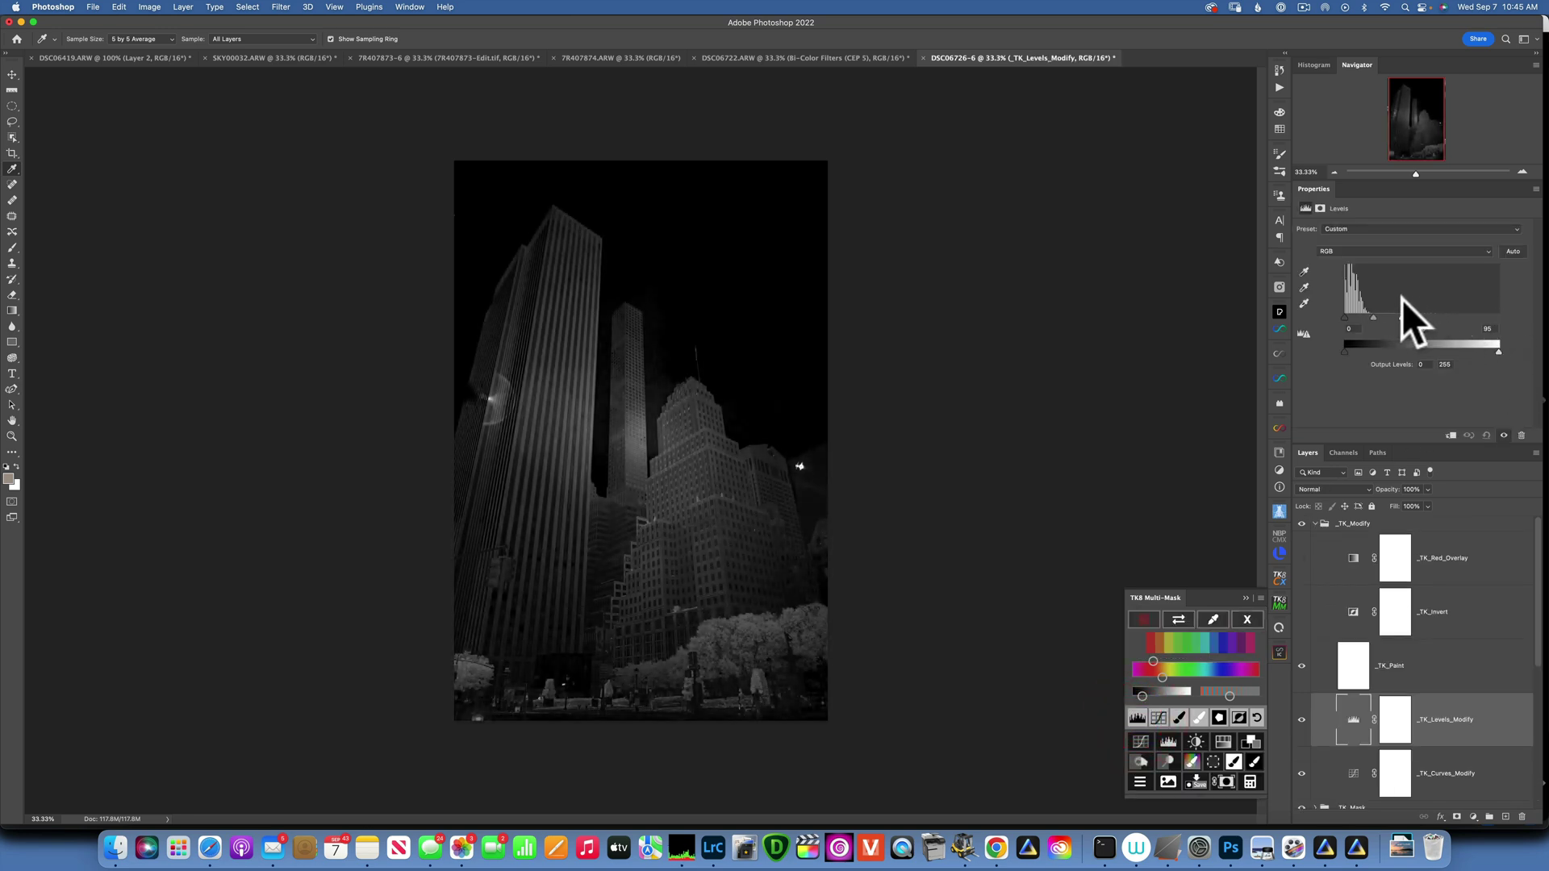
- Apply the mask to a new Curves adjustment layer, raise its RGB midtones, and compare the image with and without it
{"action": "left_click", "coordinate": [1137, 741]}
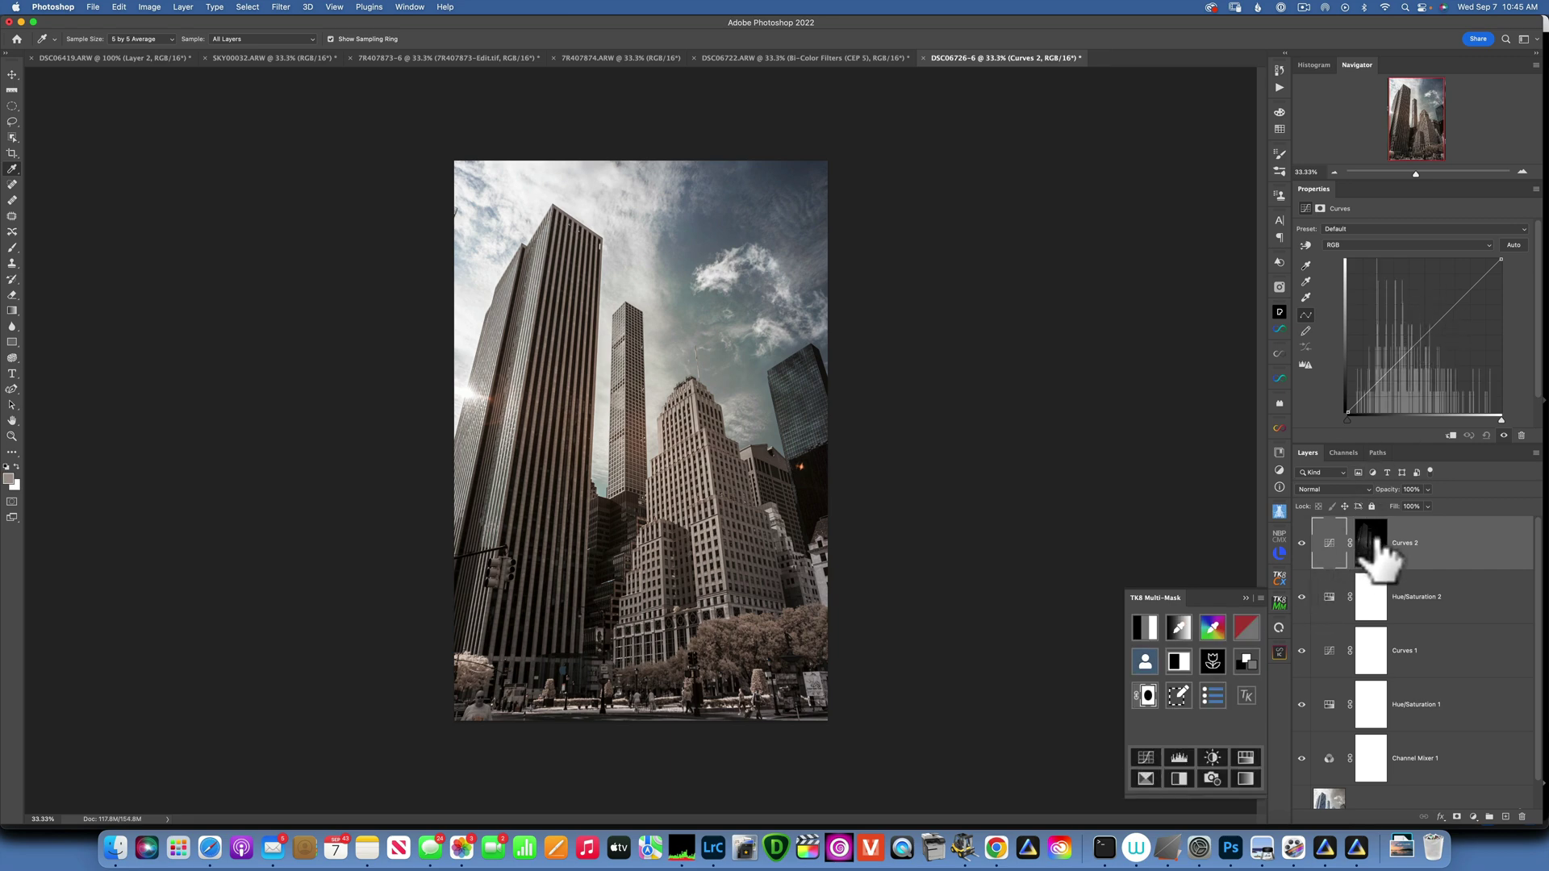
{"action": "mouse_move", "coordinate": [1410, 335]}
{"action": "left_mouse_down"}
{"action": "mouse_move", "coordinate": [1387, 291]}
{"action": "mouse_move", "coordinate": [1406, 313]}
{"action": "left_mouse_up"}
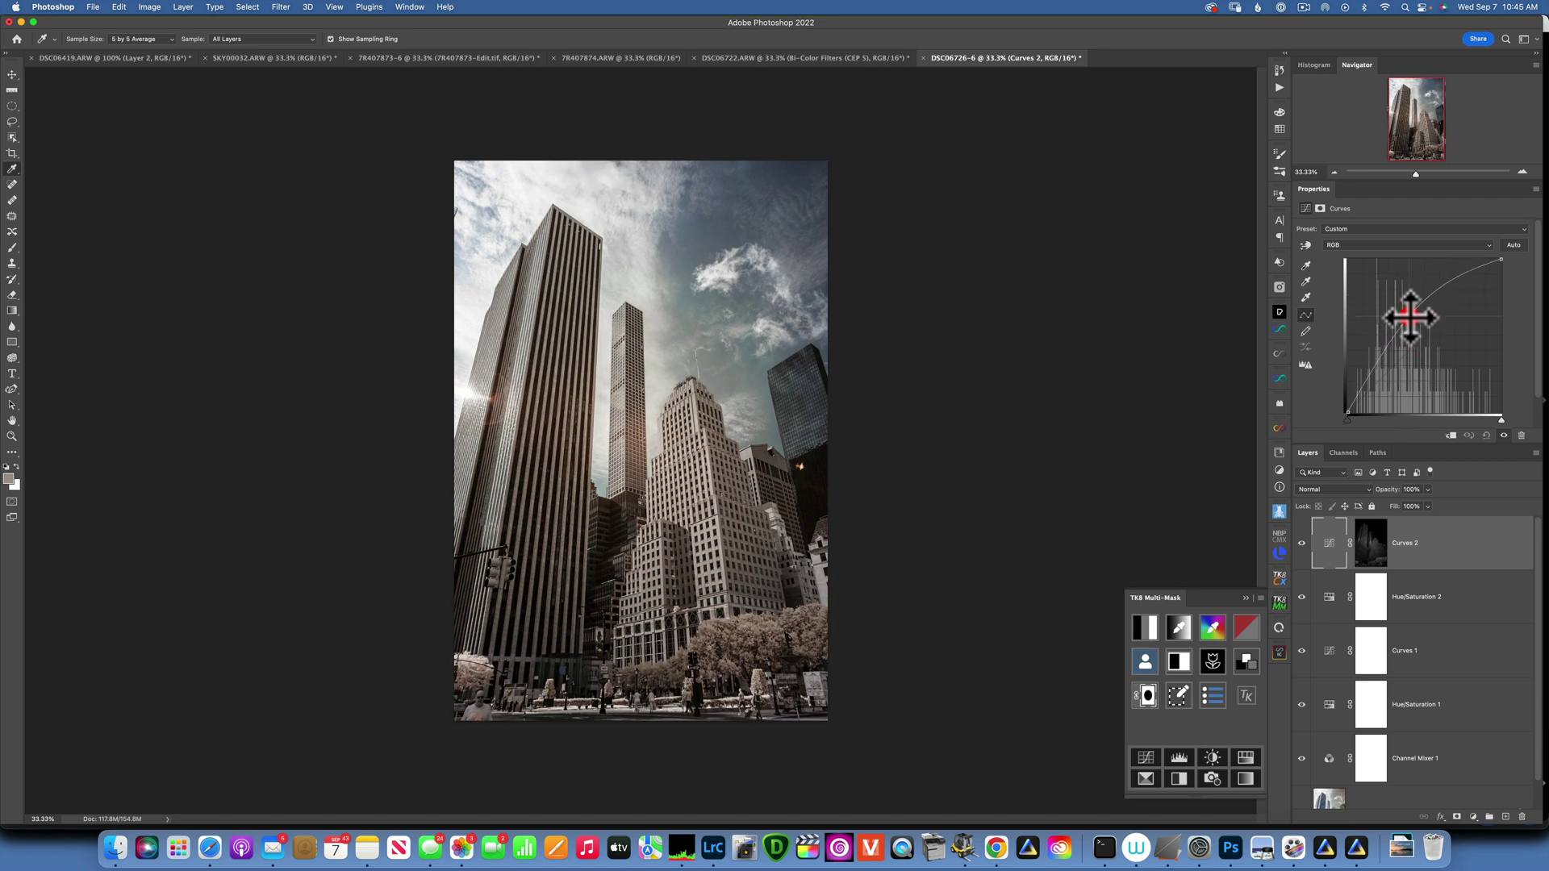
{"action": "left_click", "coordinate": [1302, 541]}
{"action": "left_click", "coordinate": [1302, 541]}
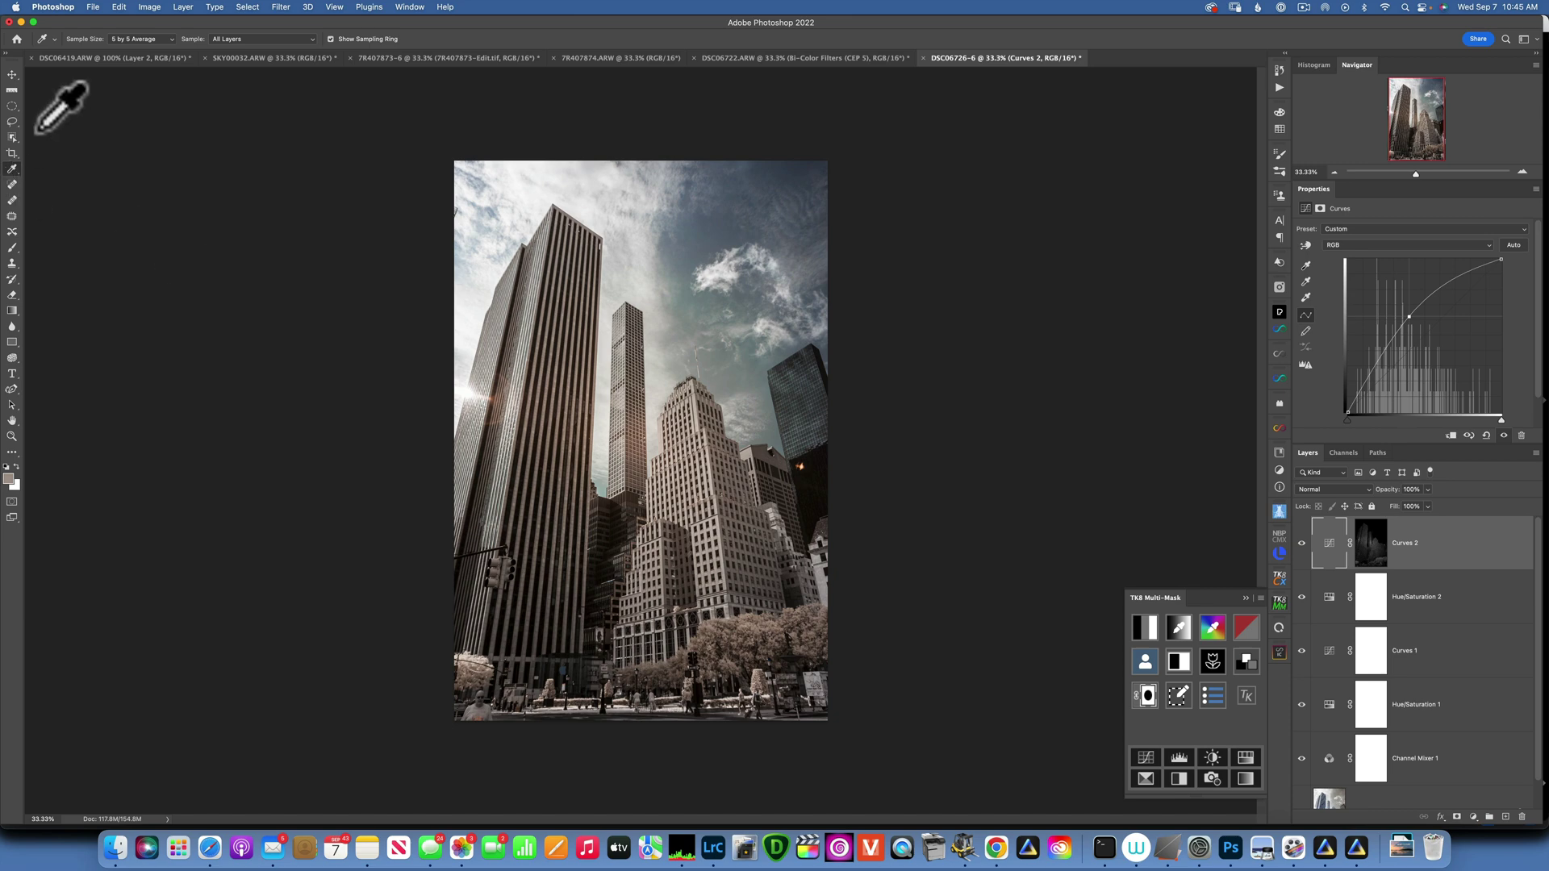
- Remove the small orange light spot on the dark building with the Patch tool, working on the Background layer
{"action": "left_click", "coordinate": [12, 216]}
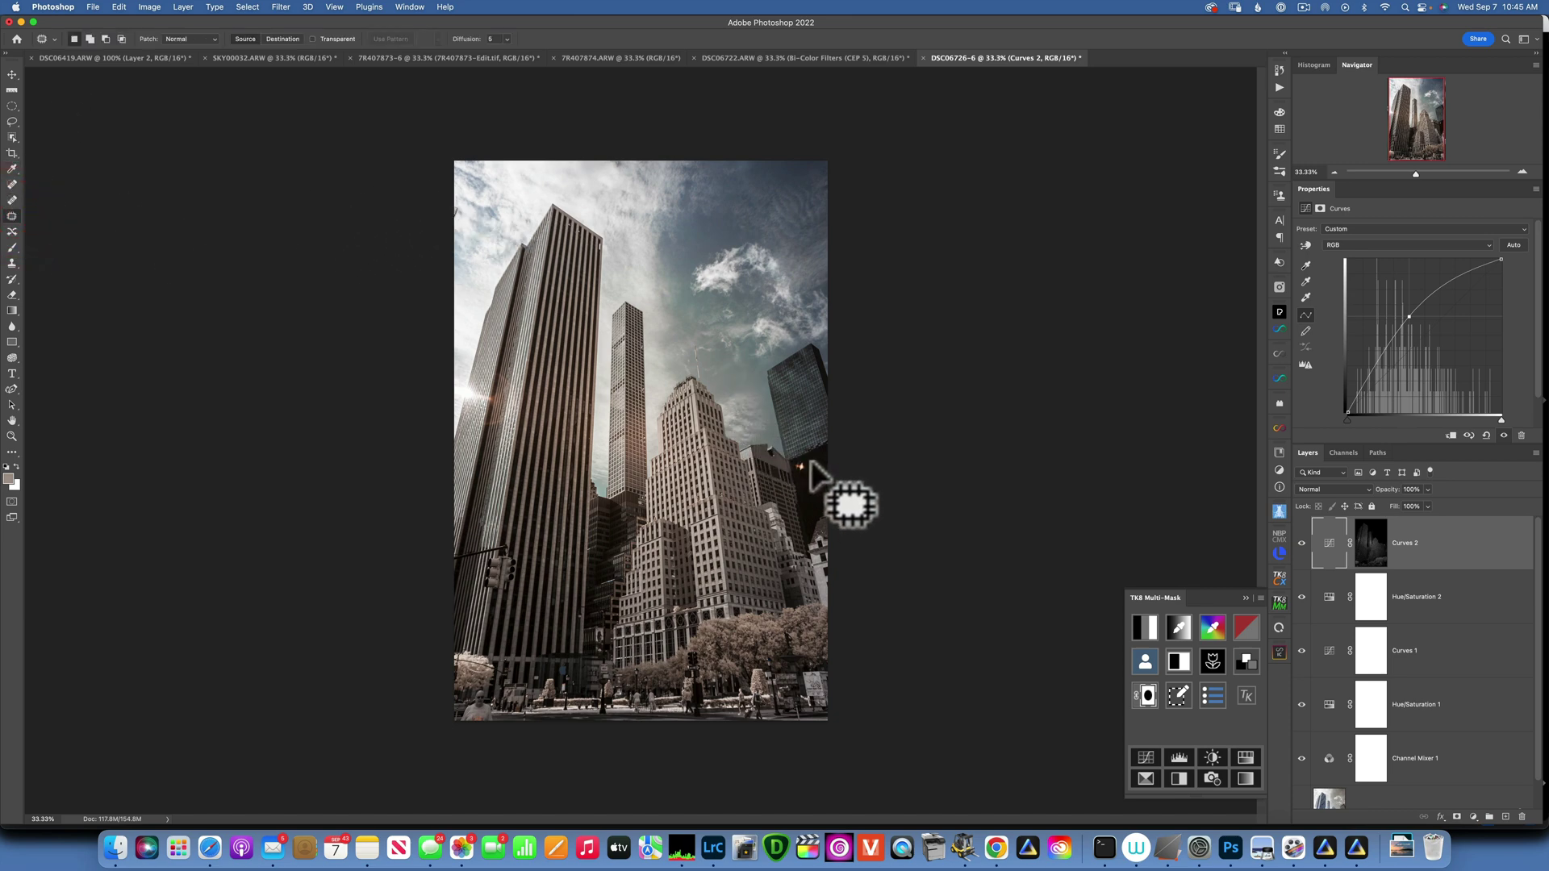
{"action": "left_click_drag", "start_coordinate": [803, 468], "coordinate": [802, 461]}
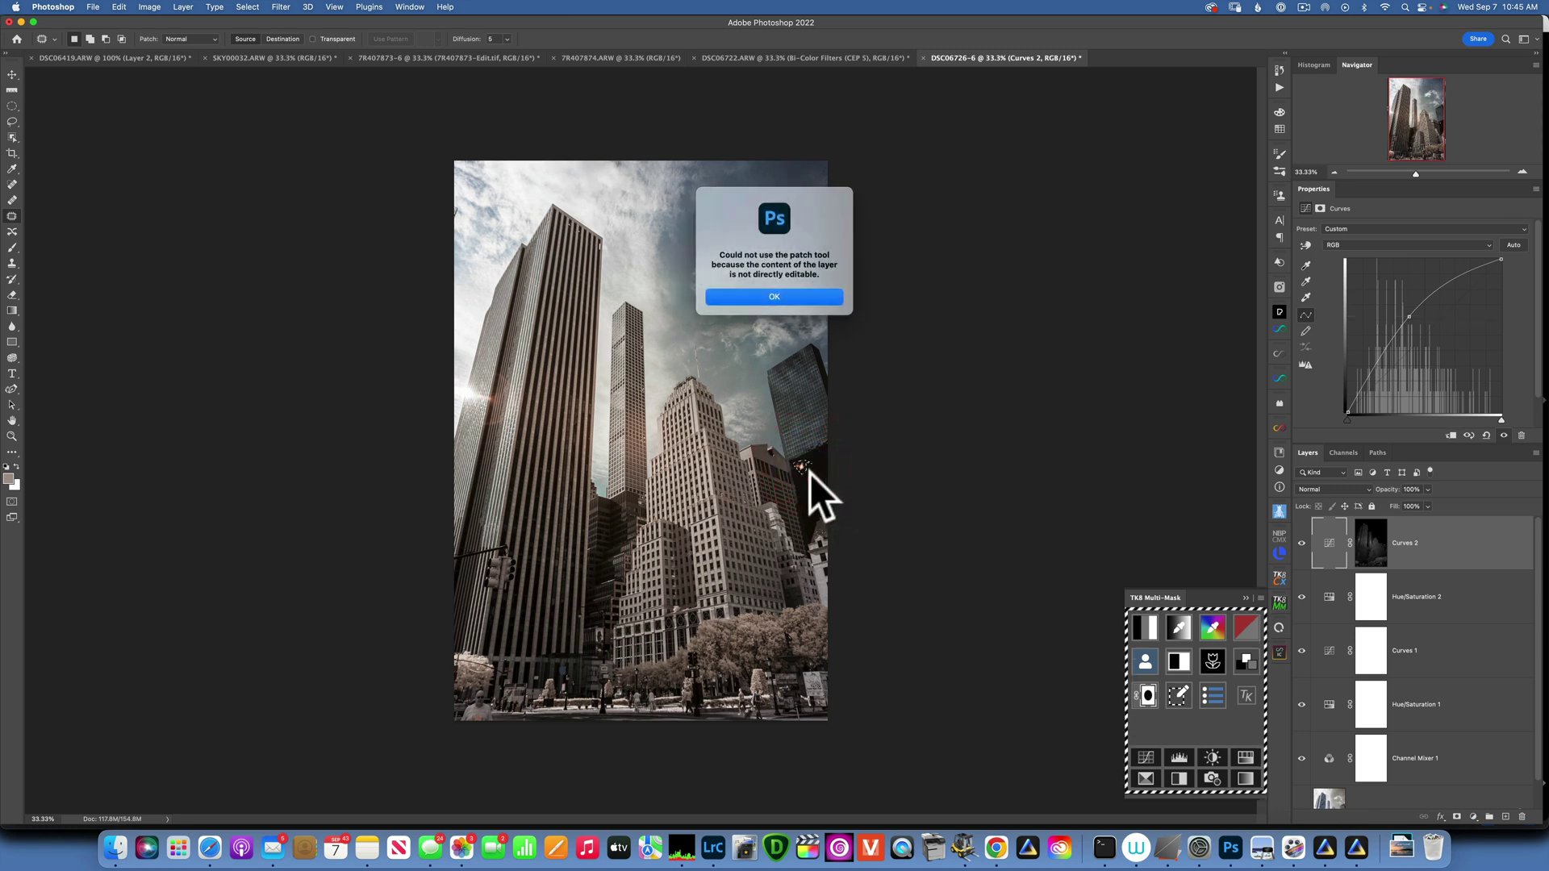
{"action": "left_click", "coordinate": [787, 296]}
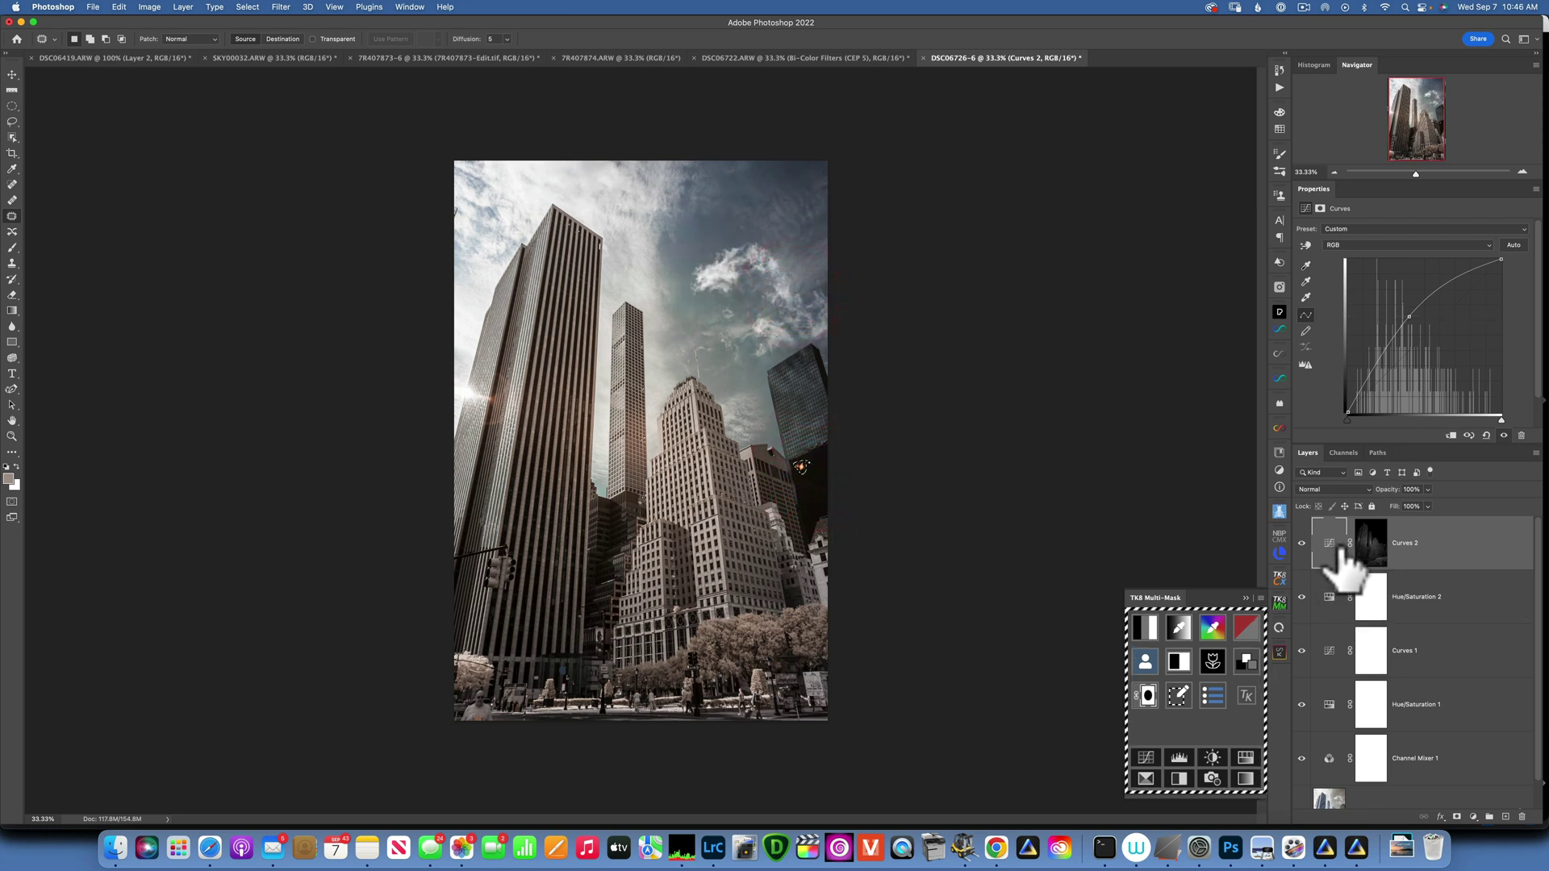
{"action": "left_click", "coordinate": [1330, 801]}
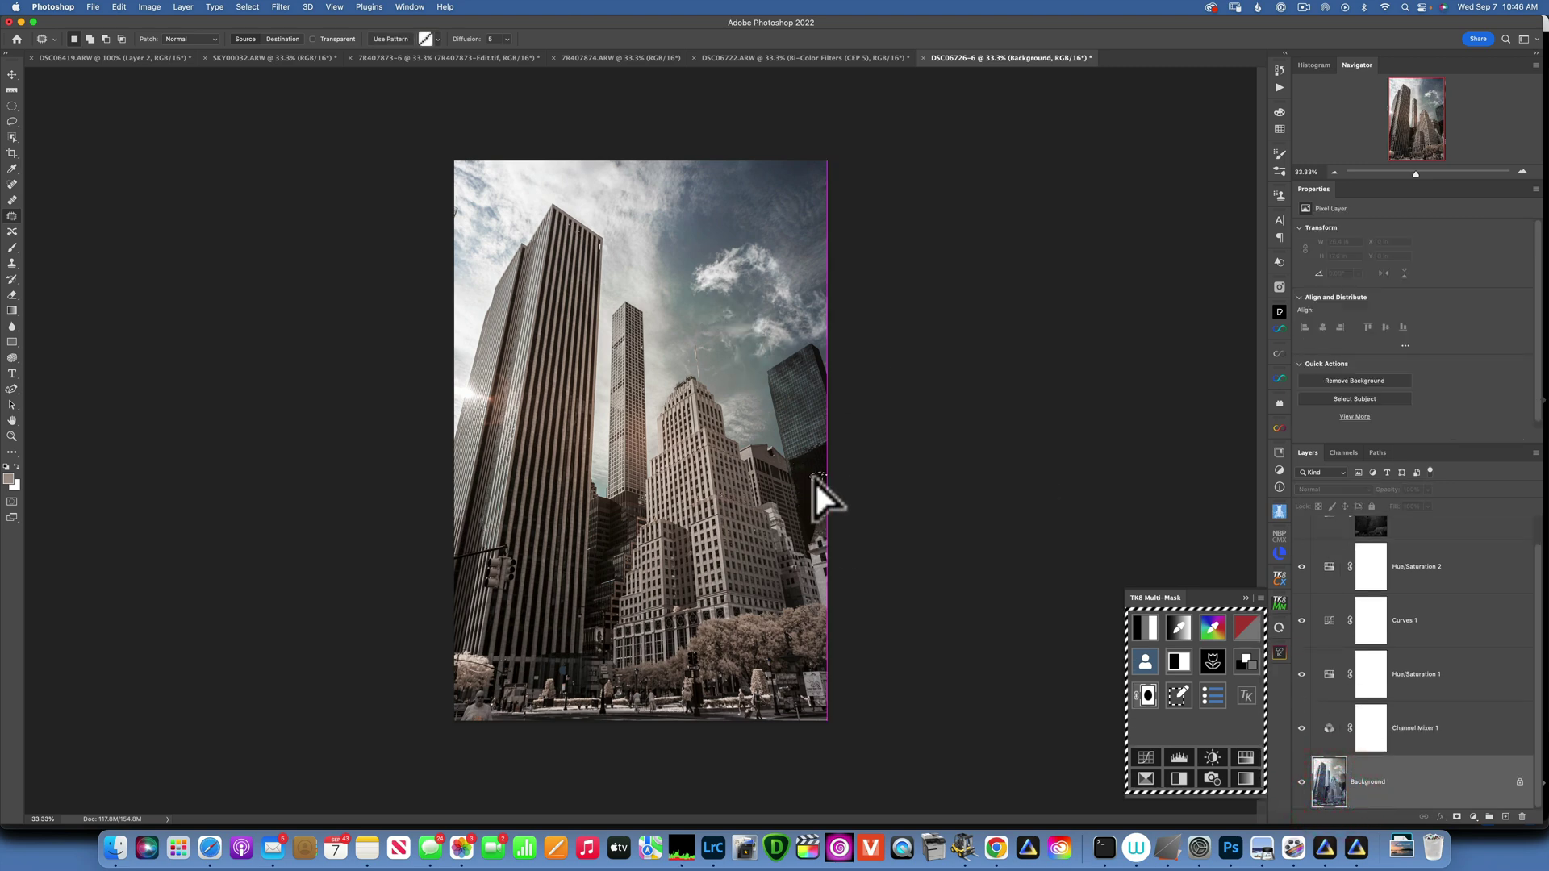
{"action": "left_click", "coordinate": [802, 466]}
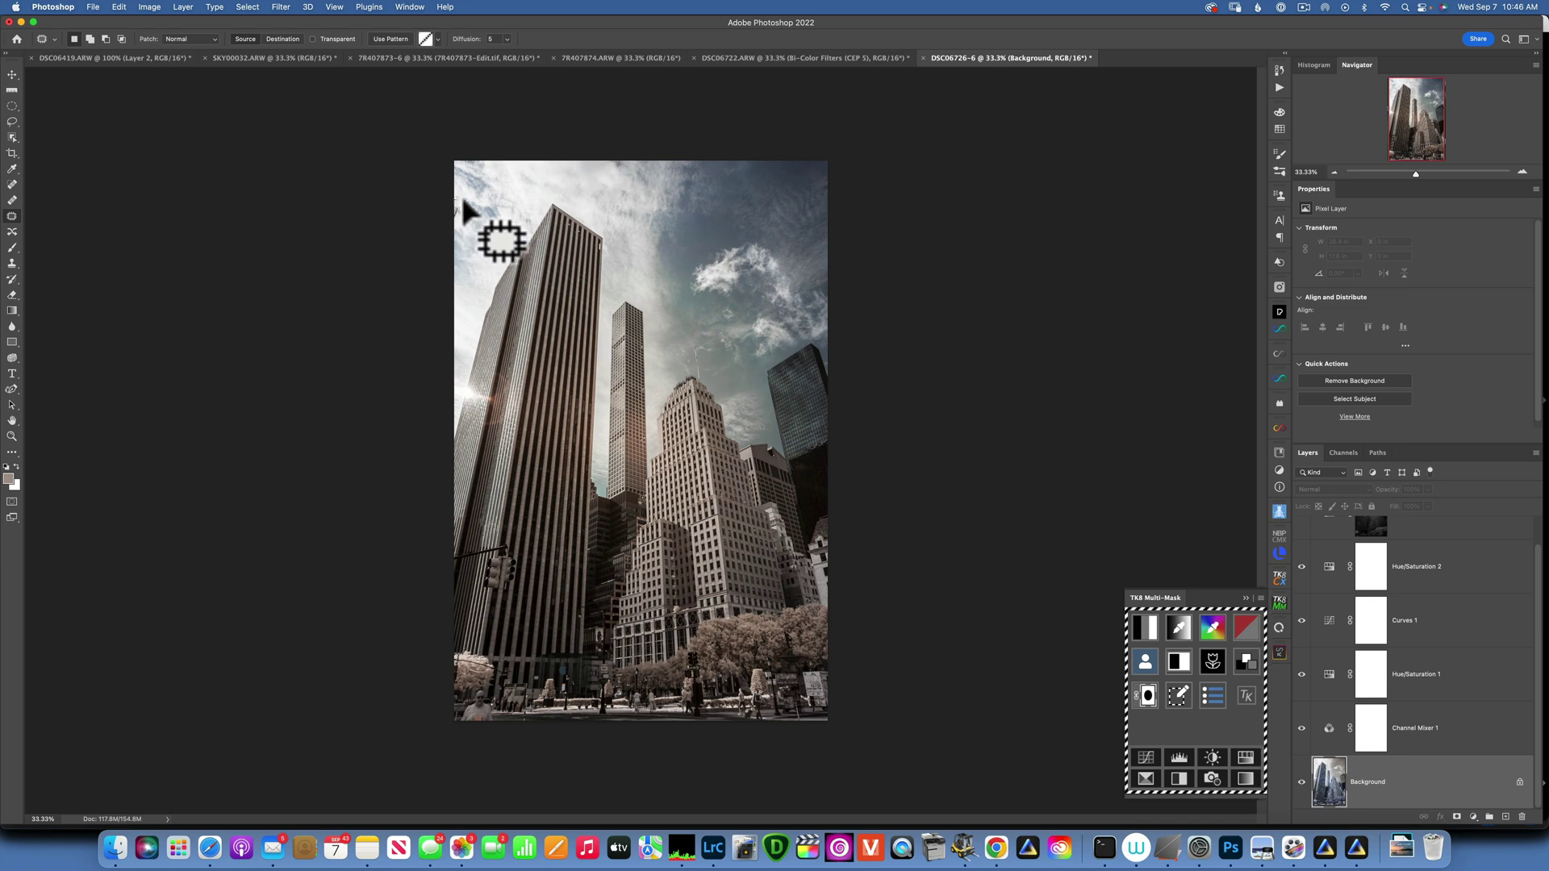
- Patch out the small mark at the sky's left edge, clear the selection, and collapse the TK8 Multi-Mask panel
{"action": "left_click_drag", "start_coordinate": [452, 204], "coordinate": [469, 241]}
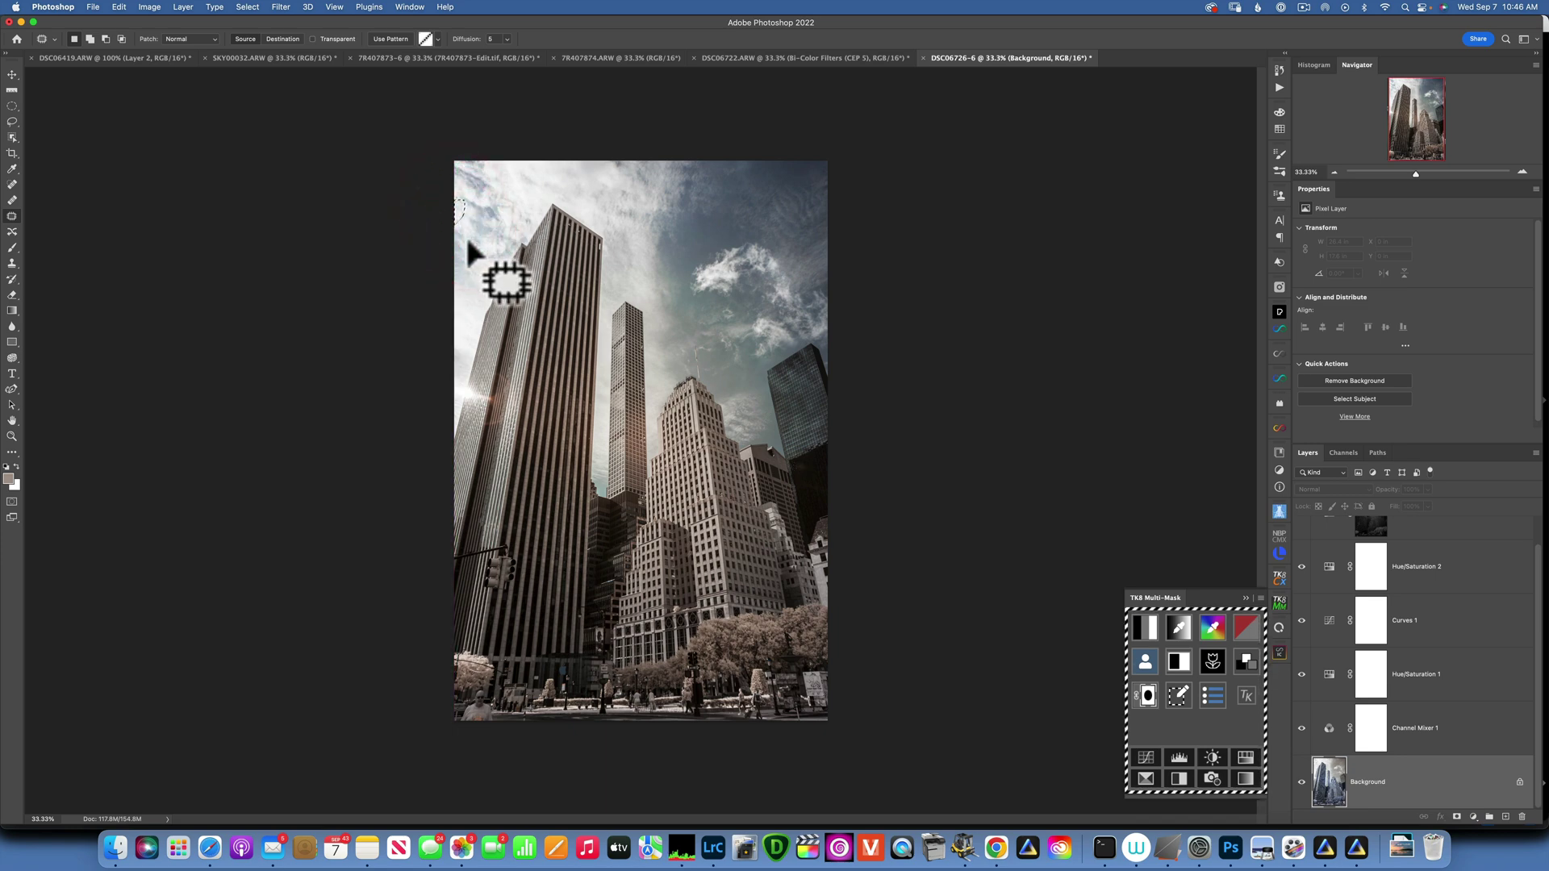
{"action": "key", "text": "super+d"}
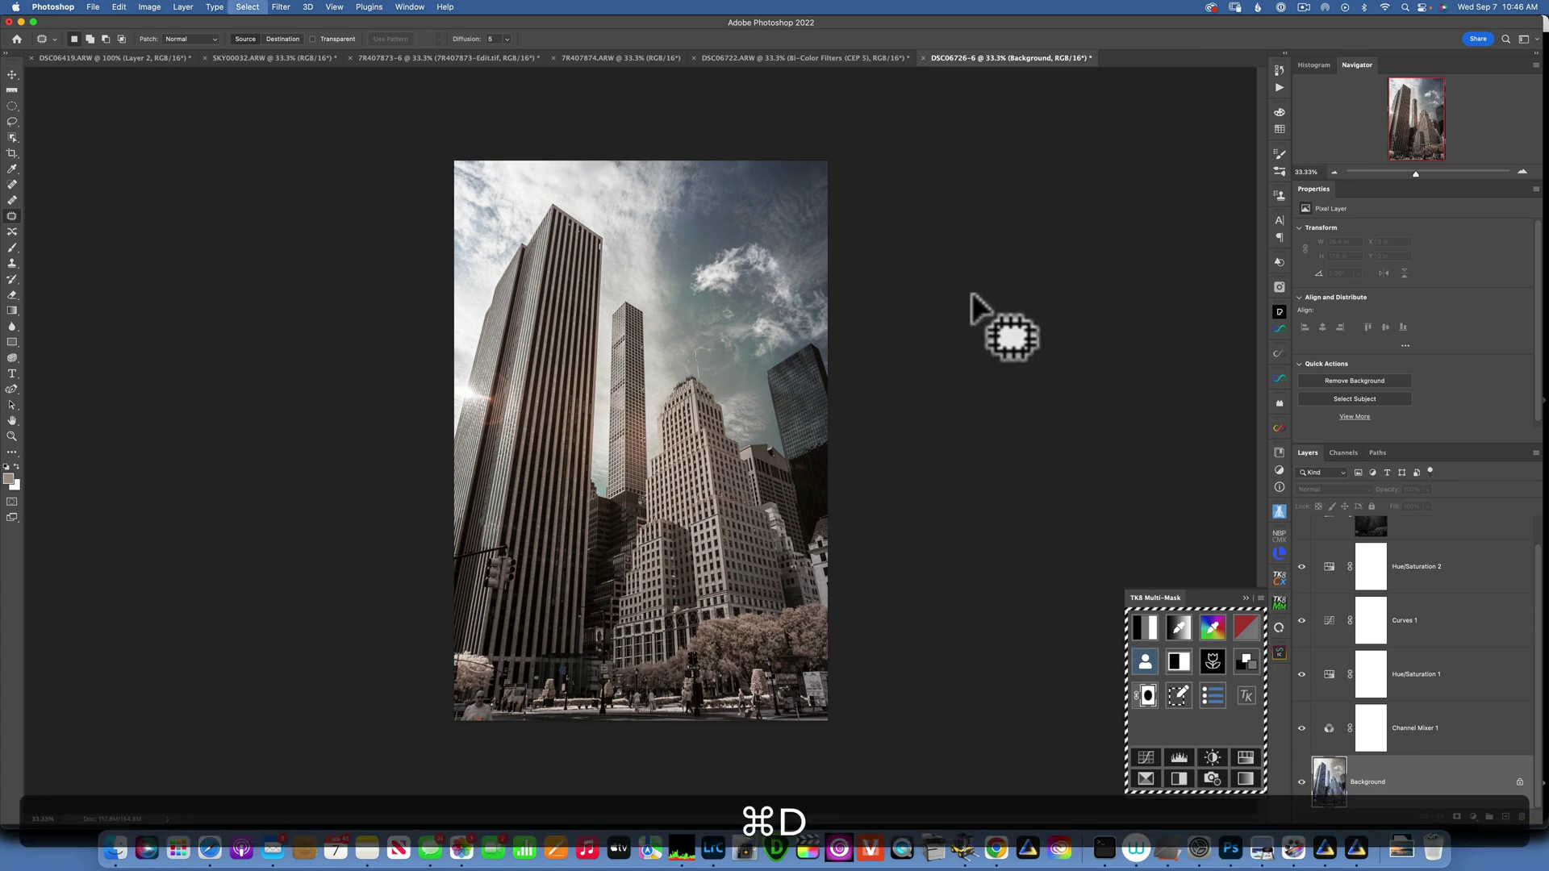
{"action": "left_click", "coordinate": [1246, 597]}
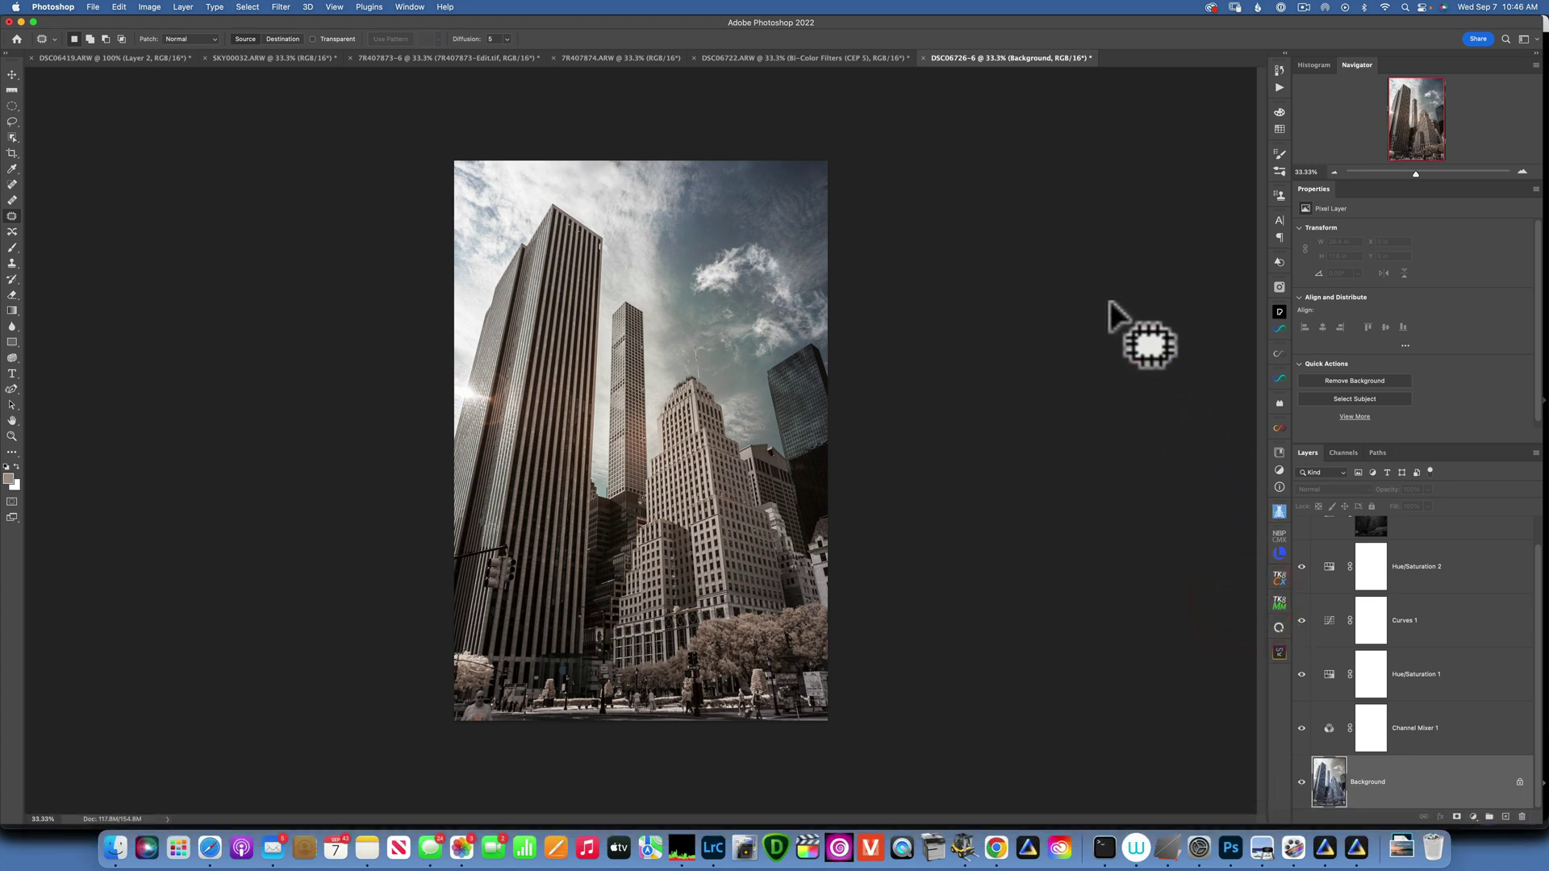
{"action": "key", "text": "super+0"}
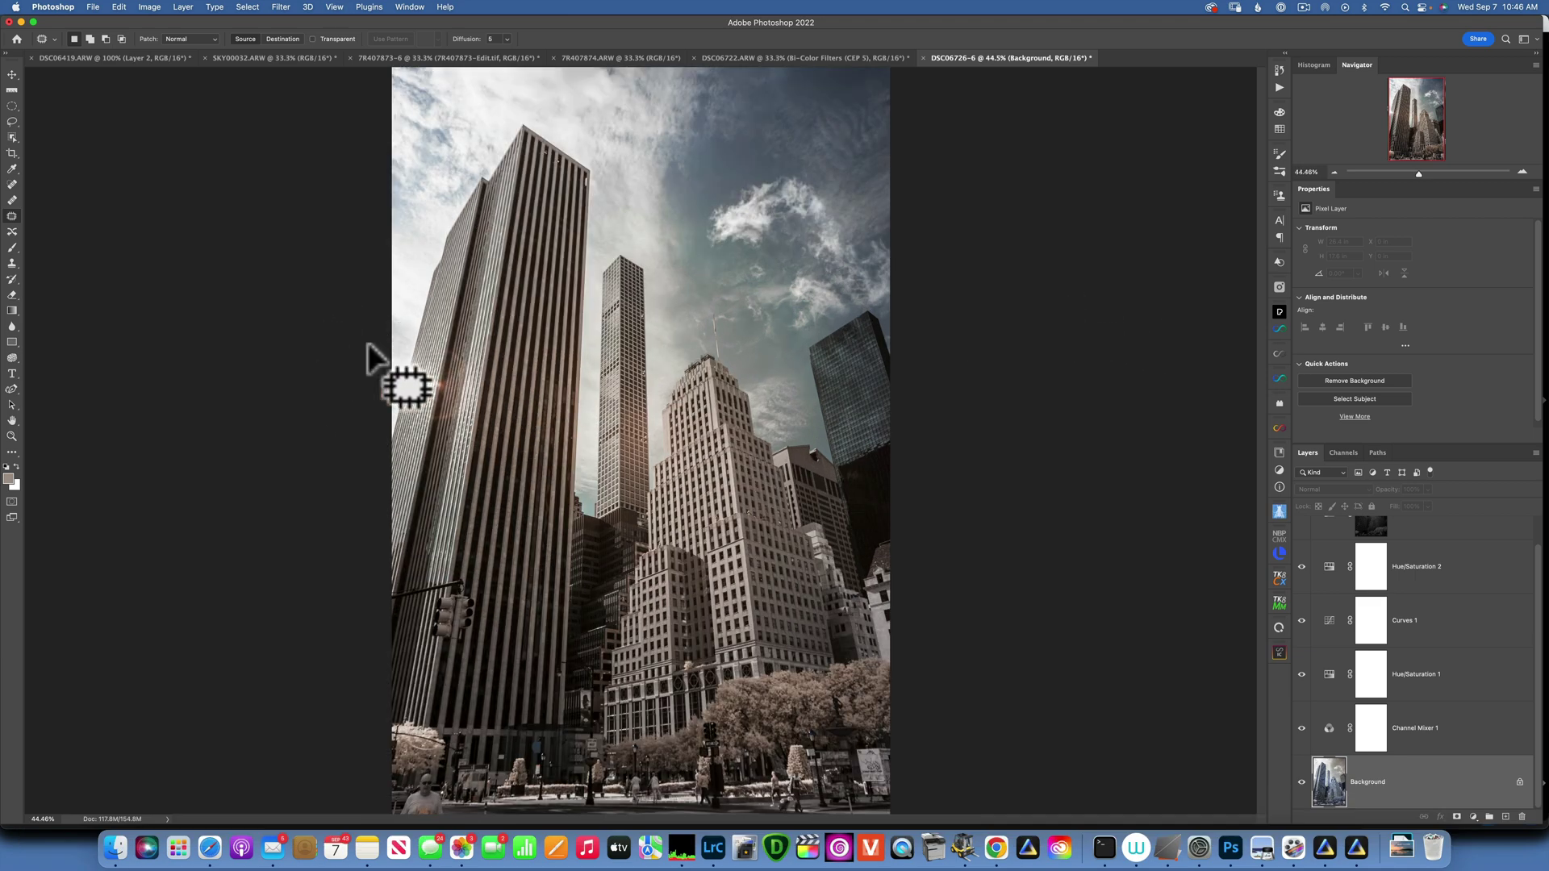
- Place flare_13.jpg from the flare images folder as an embedded layer and move it to the top of the layer stack
{"action": "left_click", "coordinate": [89, 6]}
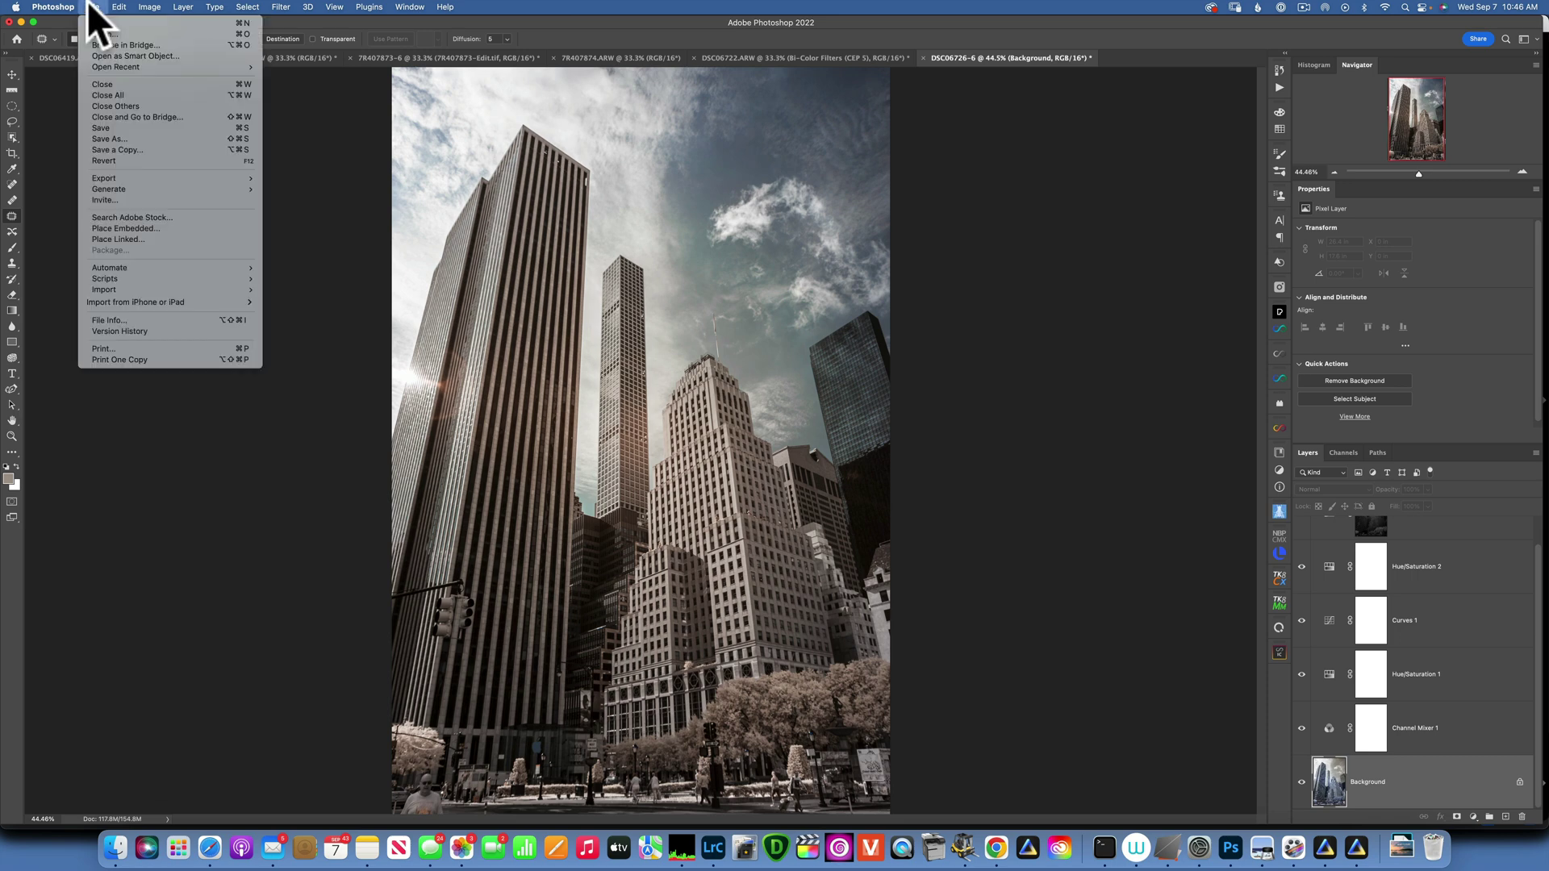
{"action": "left_click", "coordinate": [142, 227]}
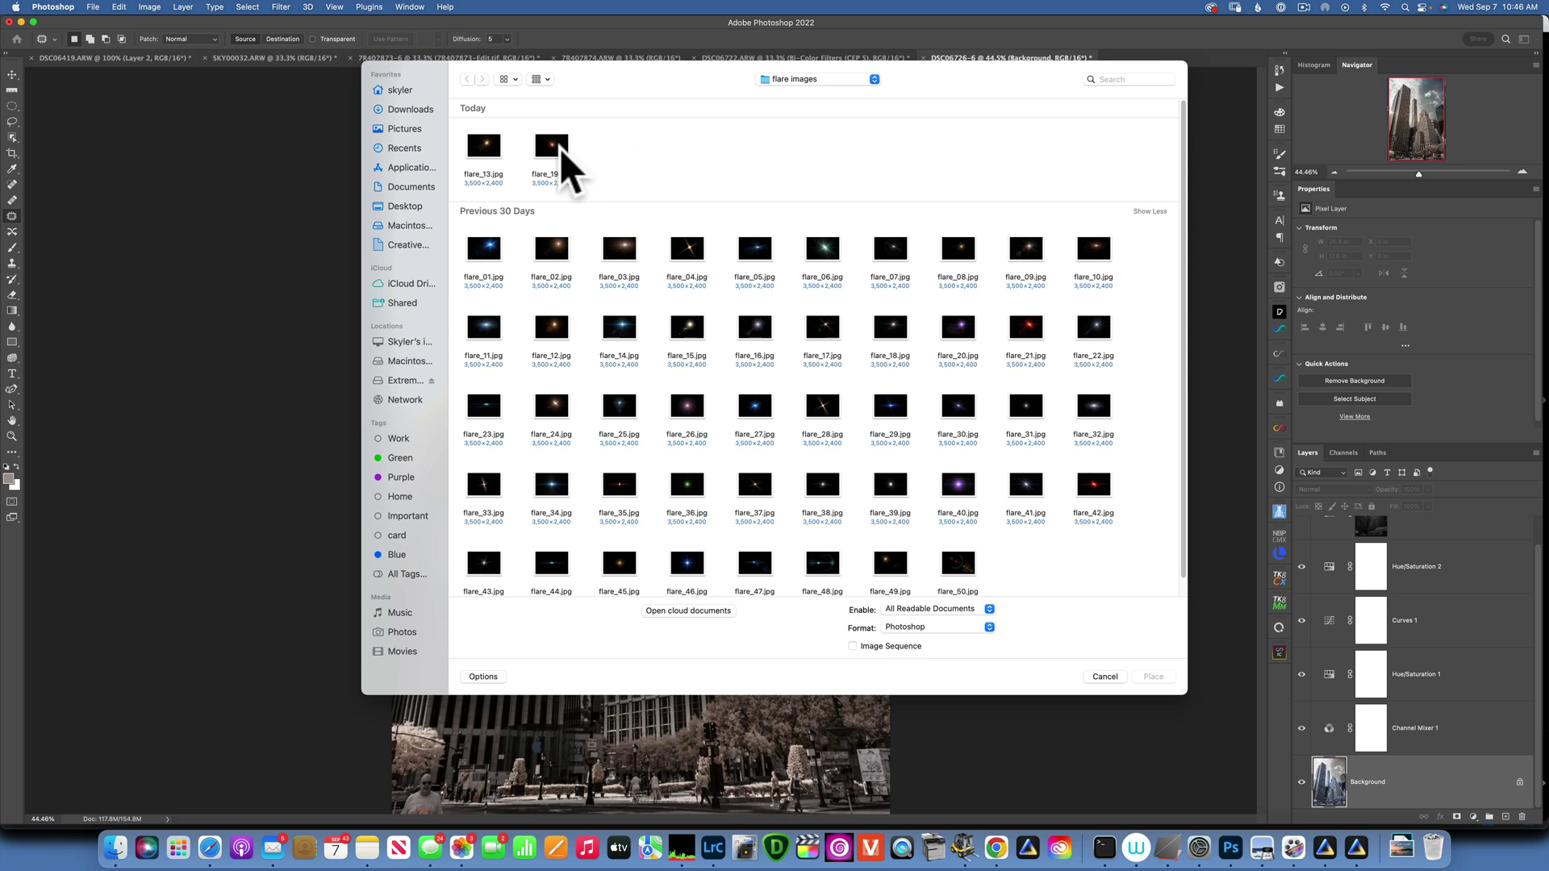
{"action": "left_click", "coordinate": [485, 148]}
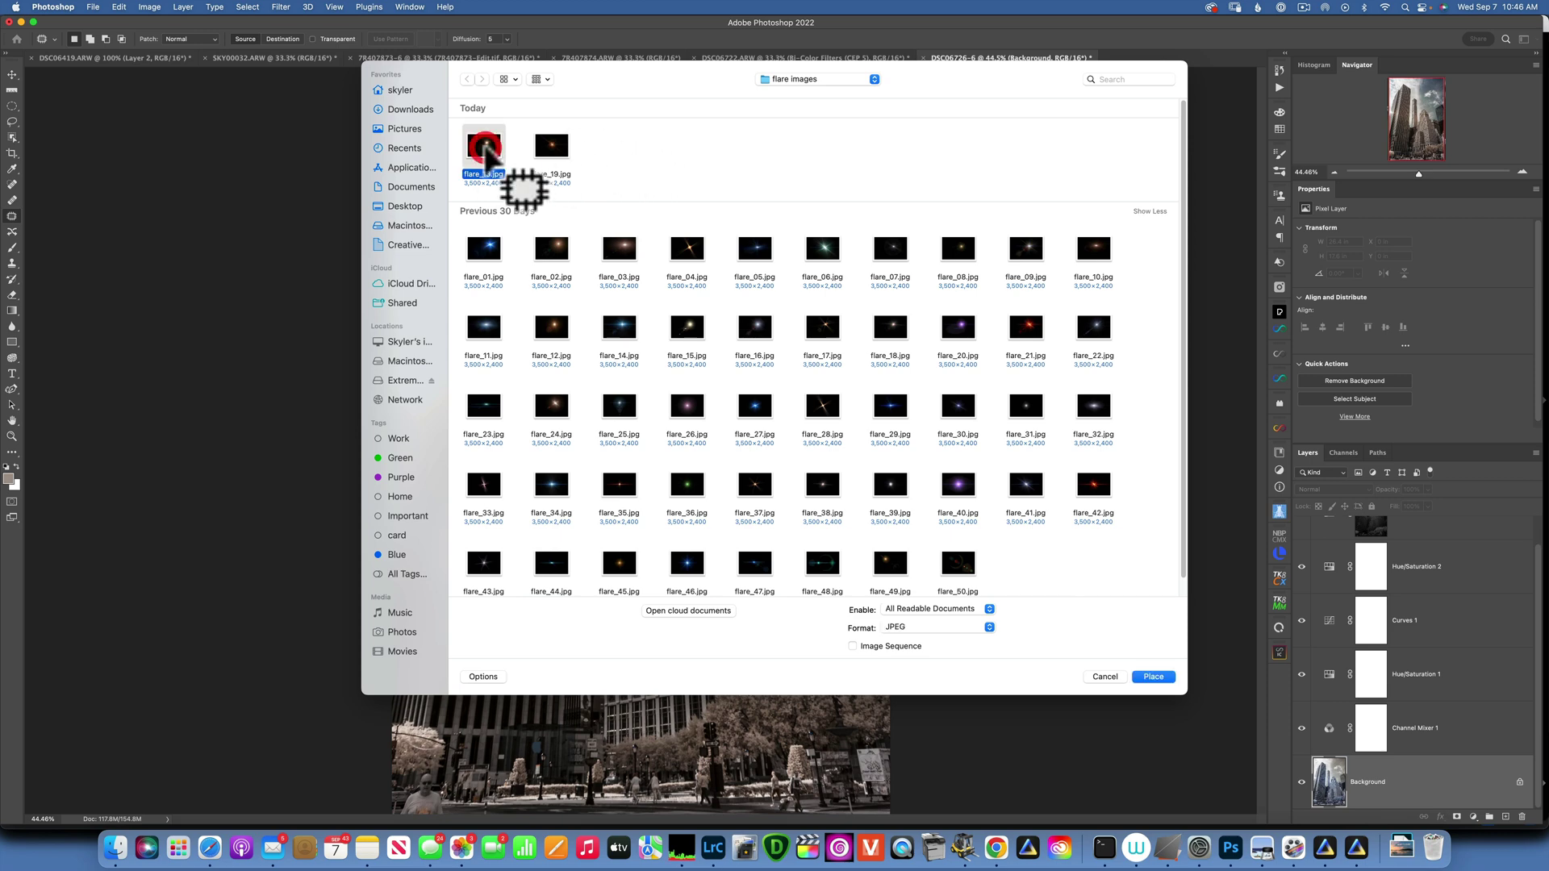
{"action": "left_click", "coordinate": [1154, 676]}
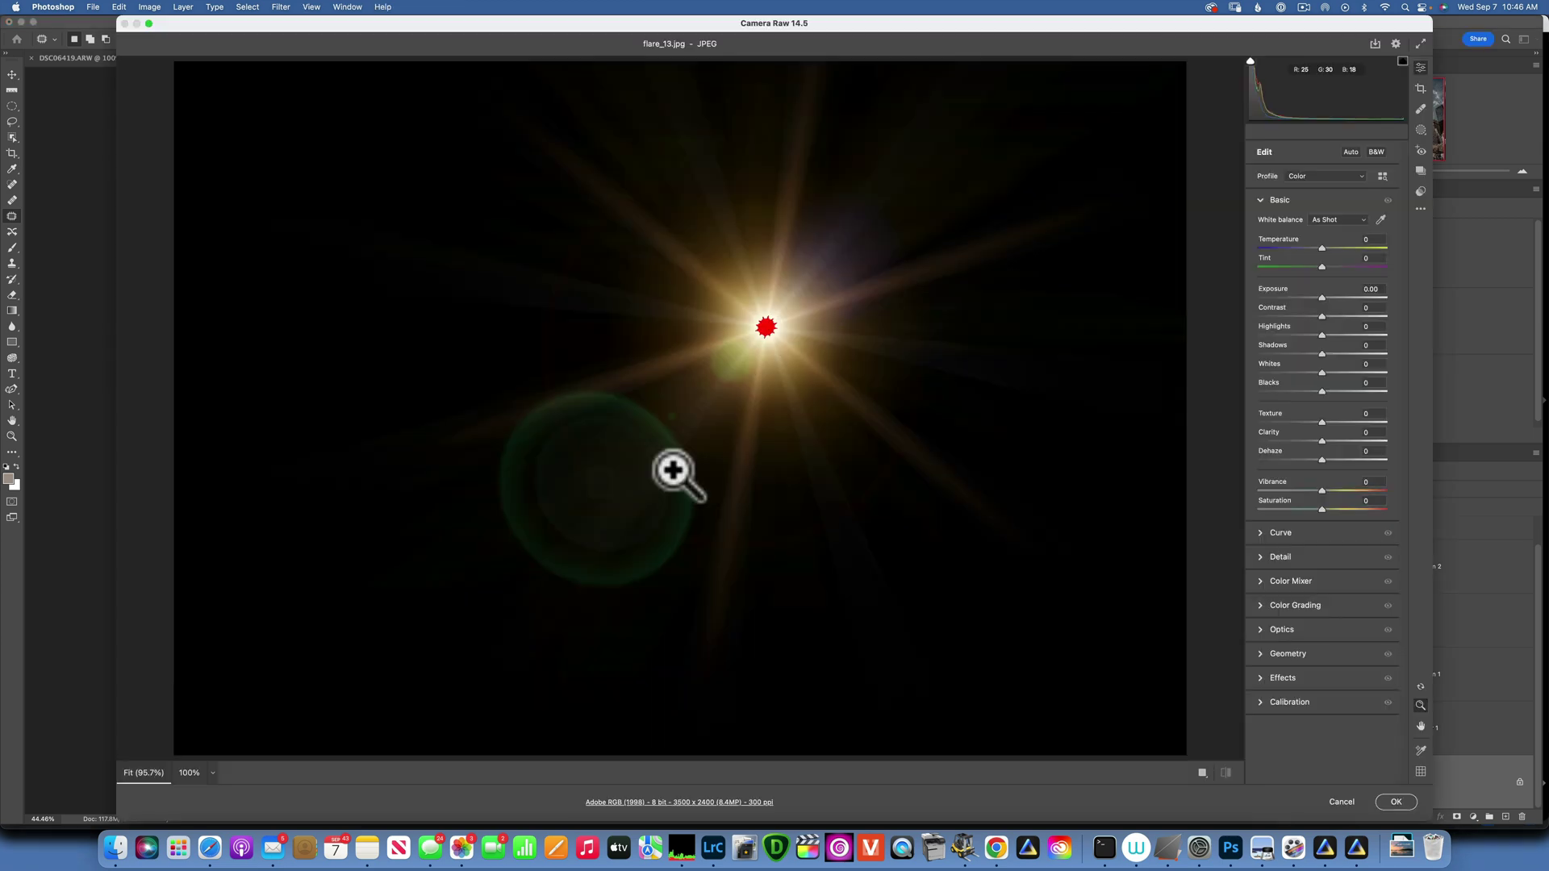
{"action": "left_click", "coordinate": [1397, 802]}
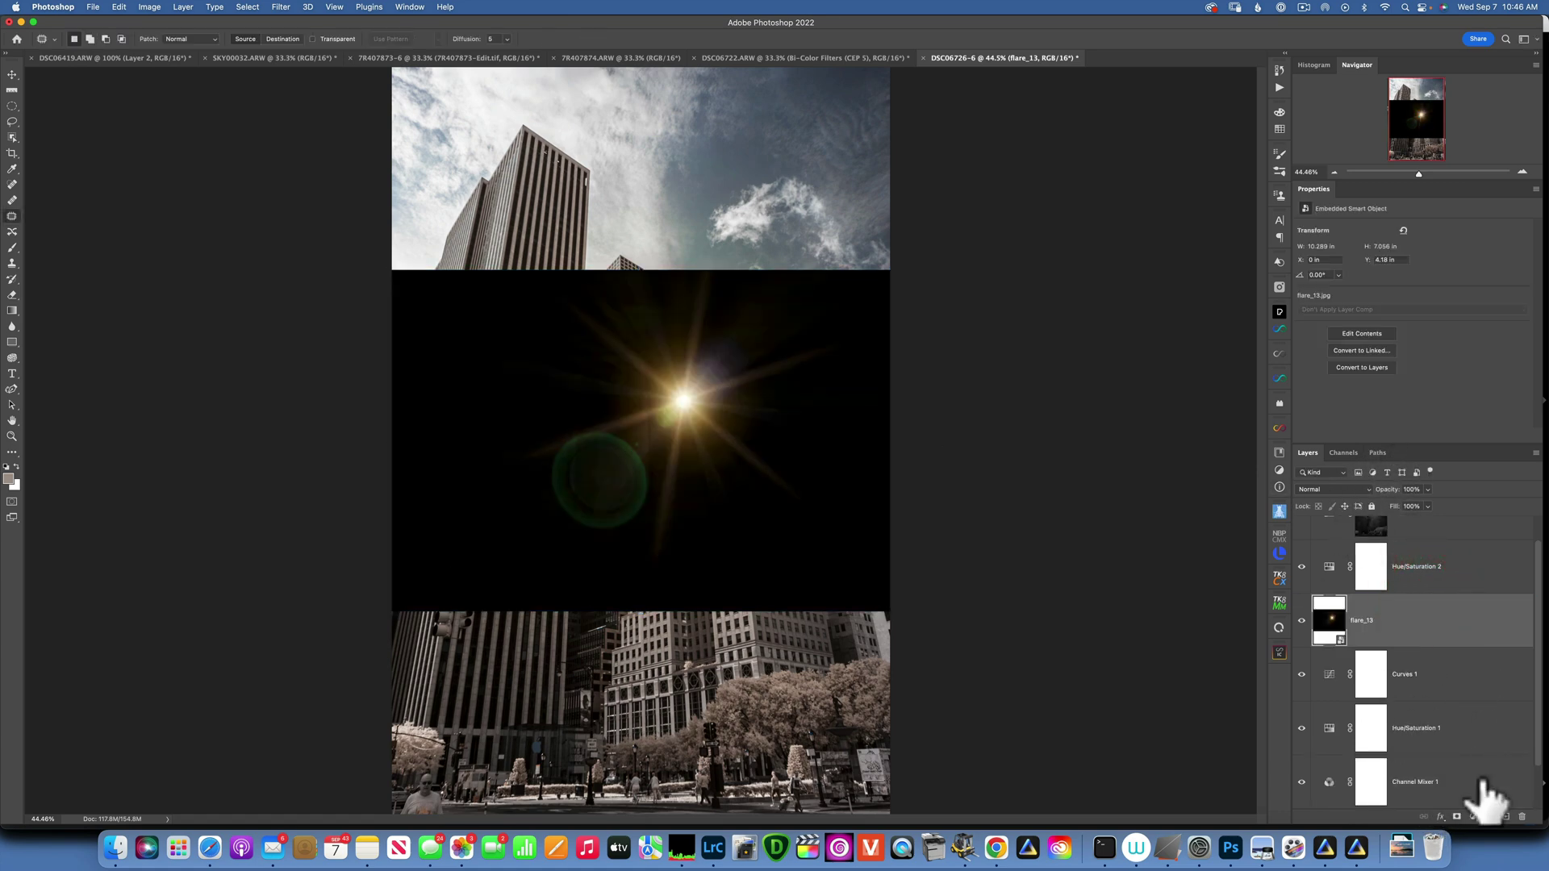
{"action": "left_click_drag", "start_coordinate": [1487, 623], "coordinate": [1418, 526]}
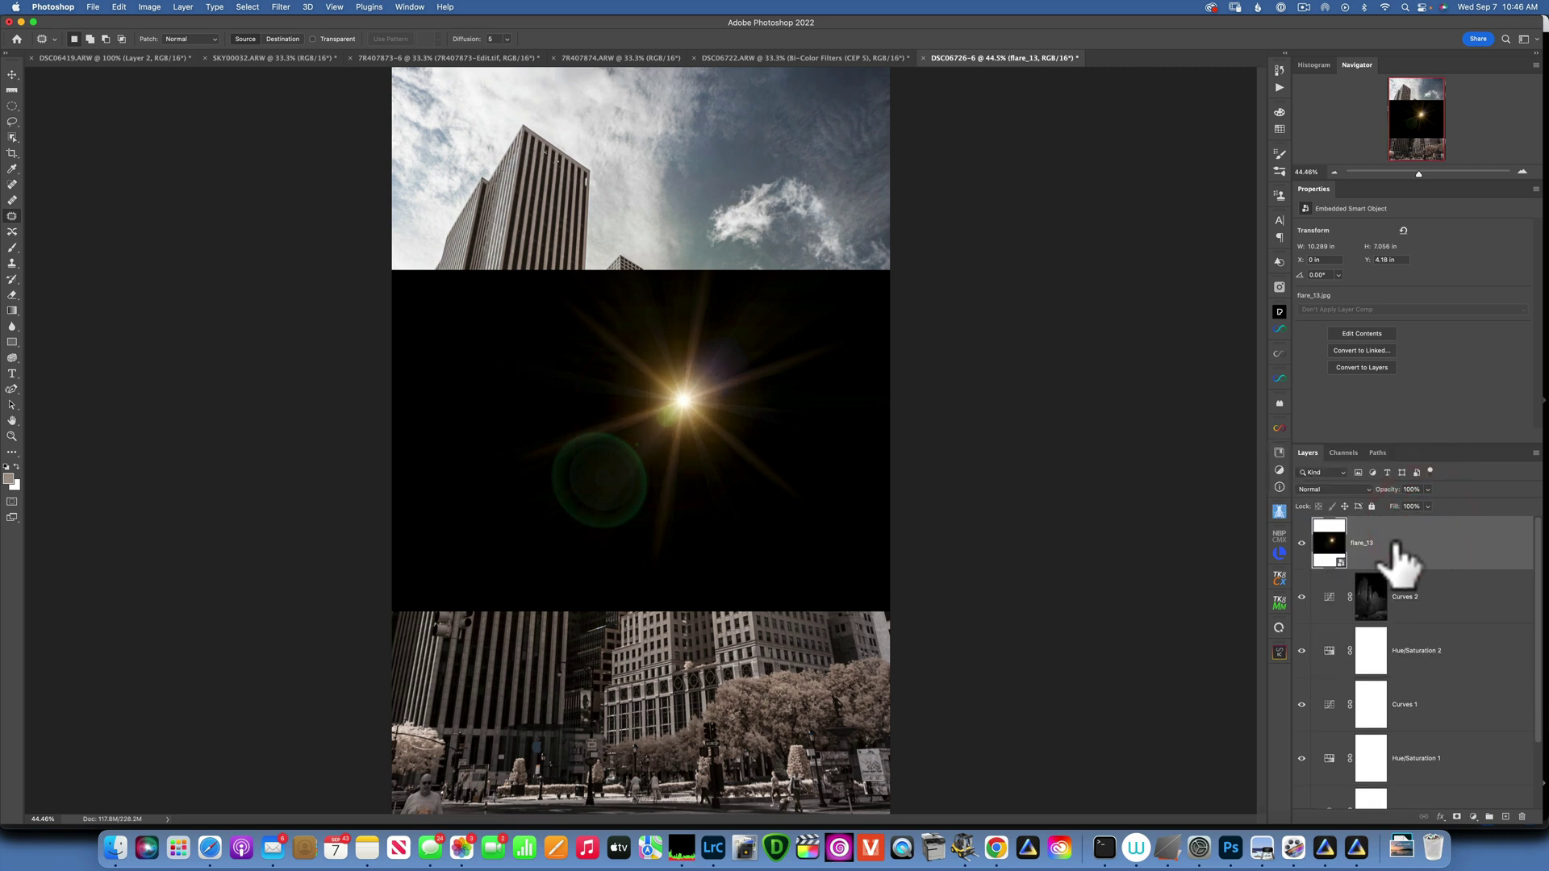
- Set the flare_13 layer's blend mode to Screen and move the flare onto the sun glint at the tall building's left edge
{"action": "left_click", "coordinate": [1329, 487]}
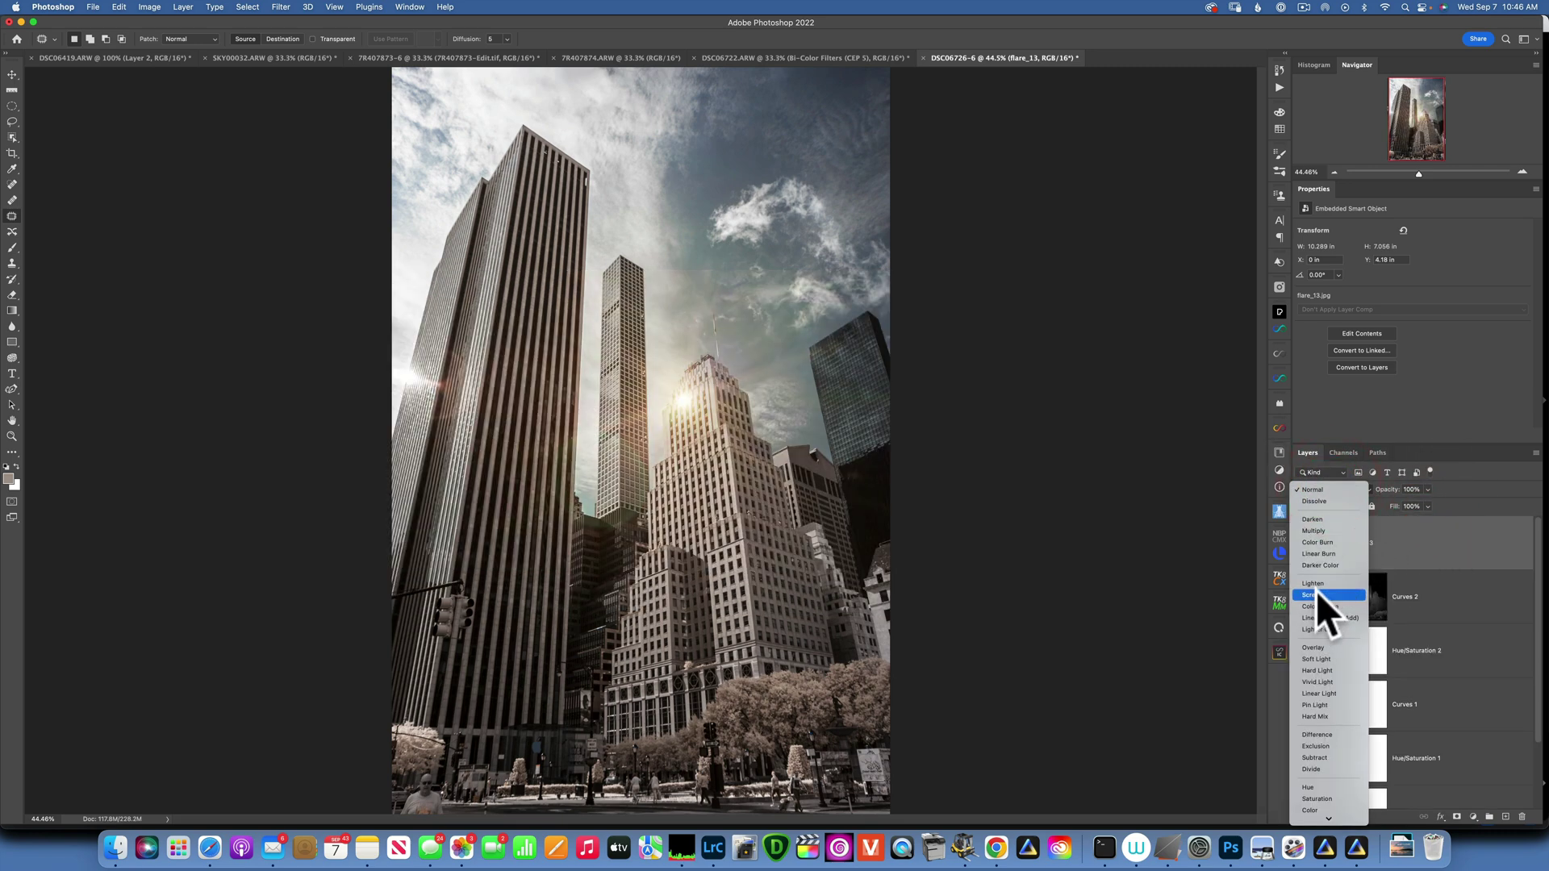
{"action": "left_click", "coordinate": [1327, 595]}
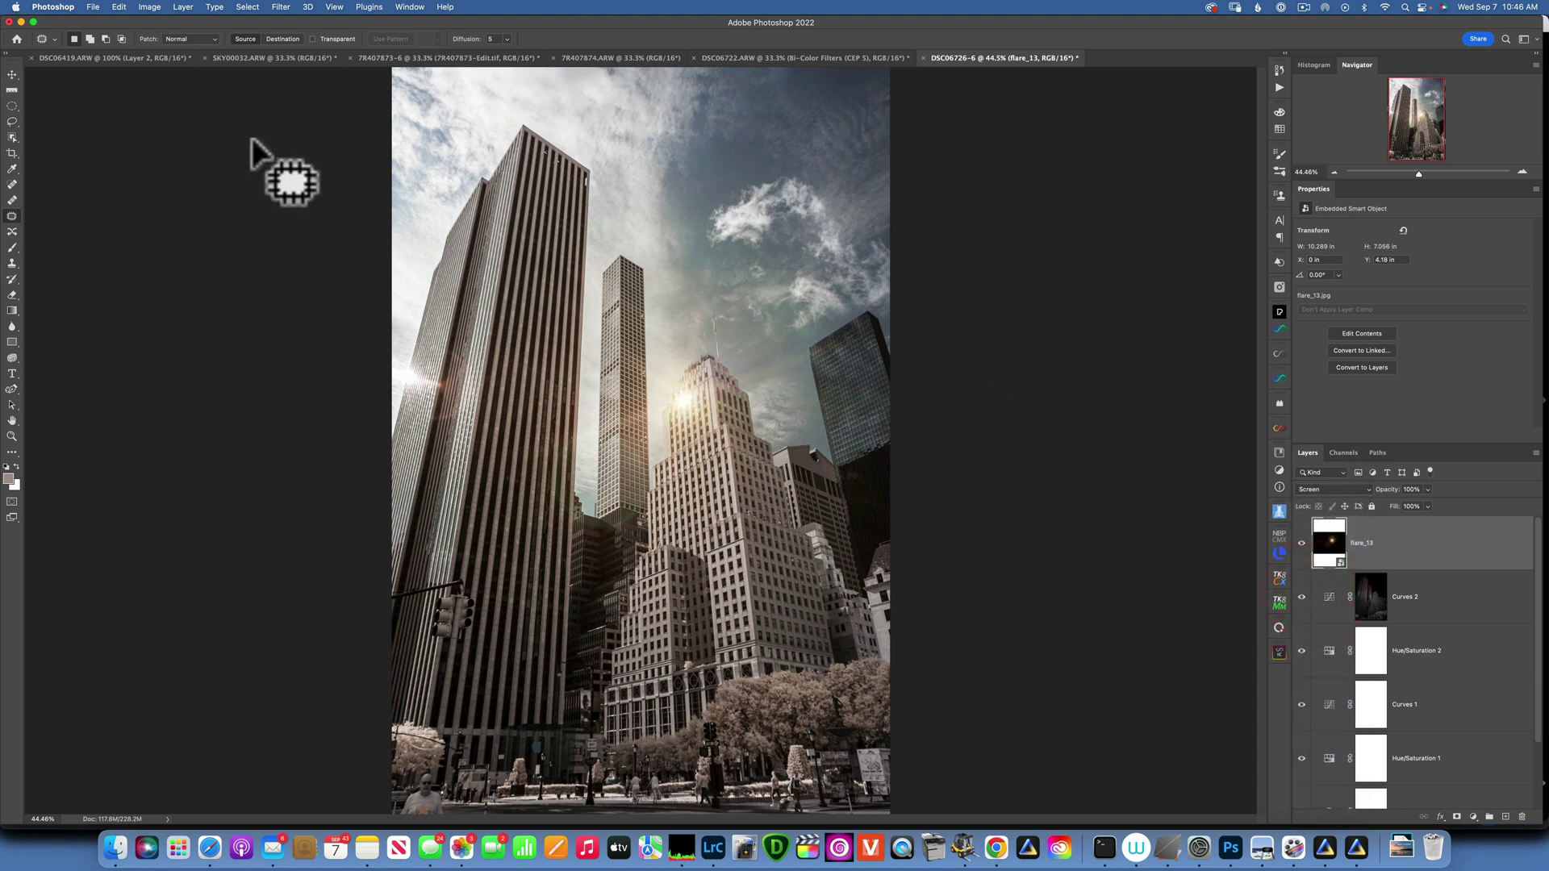
{"action": "left_click", "coordinate": [12, 74]}
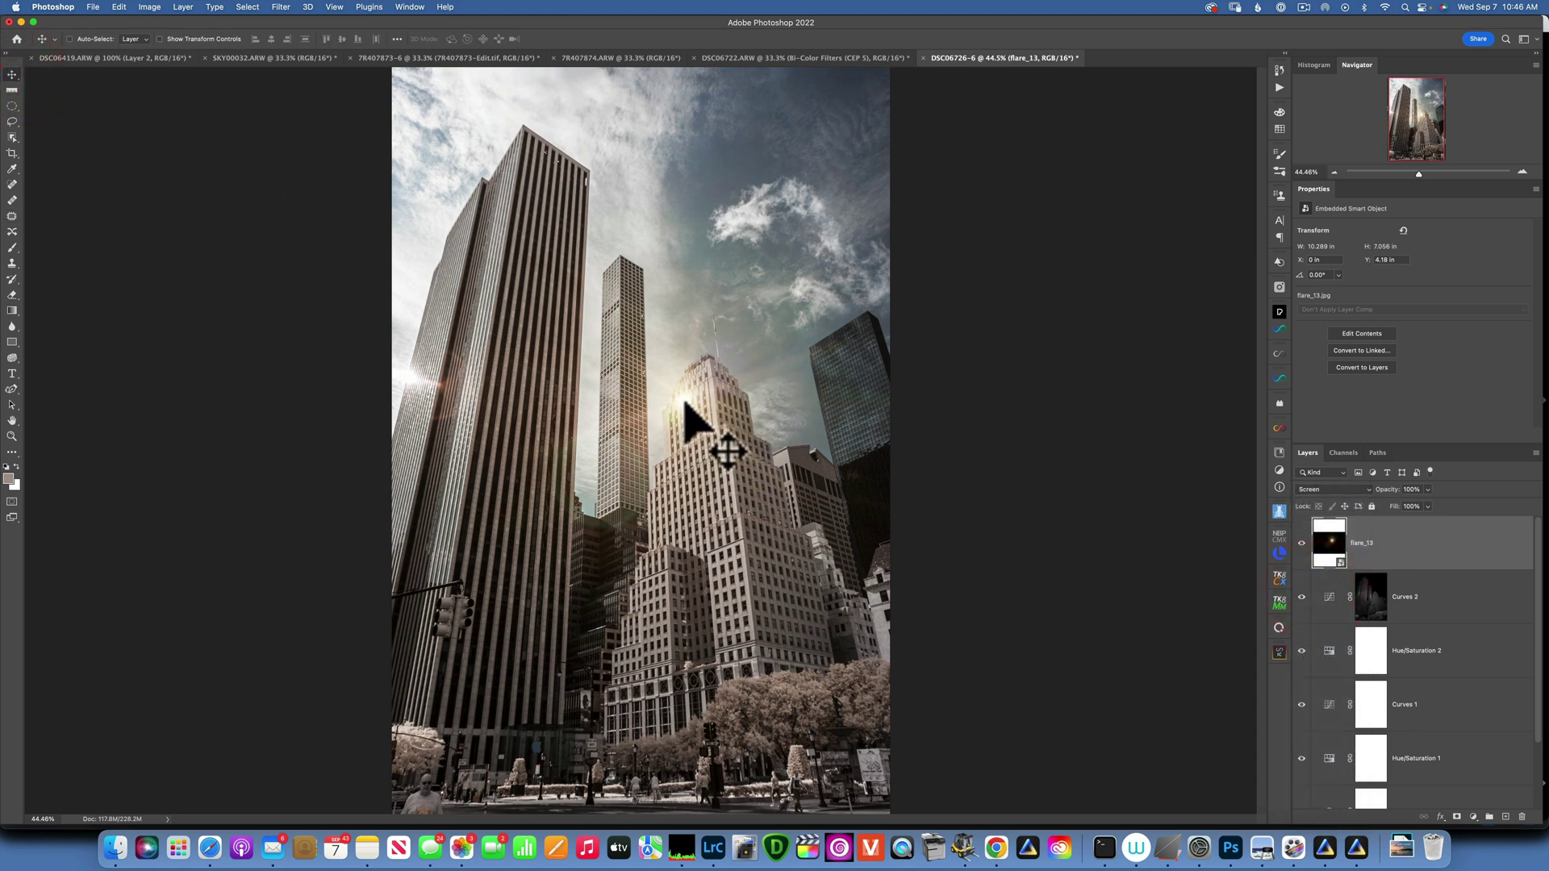
{"action": "left_click_drag", "start_coordinate": [685, 402], "coordinate": [399, 375]}
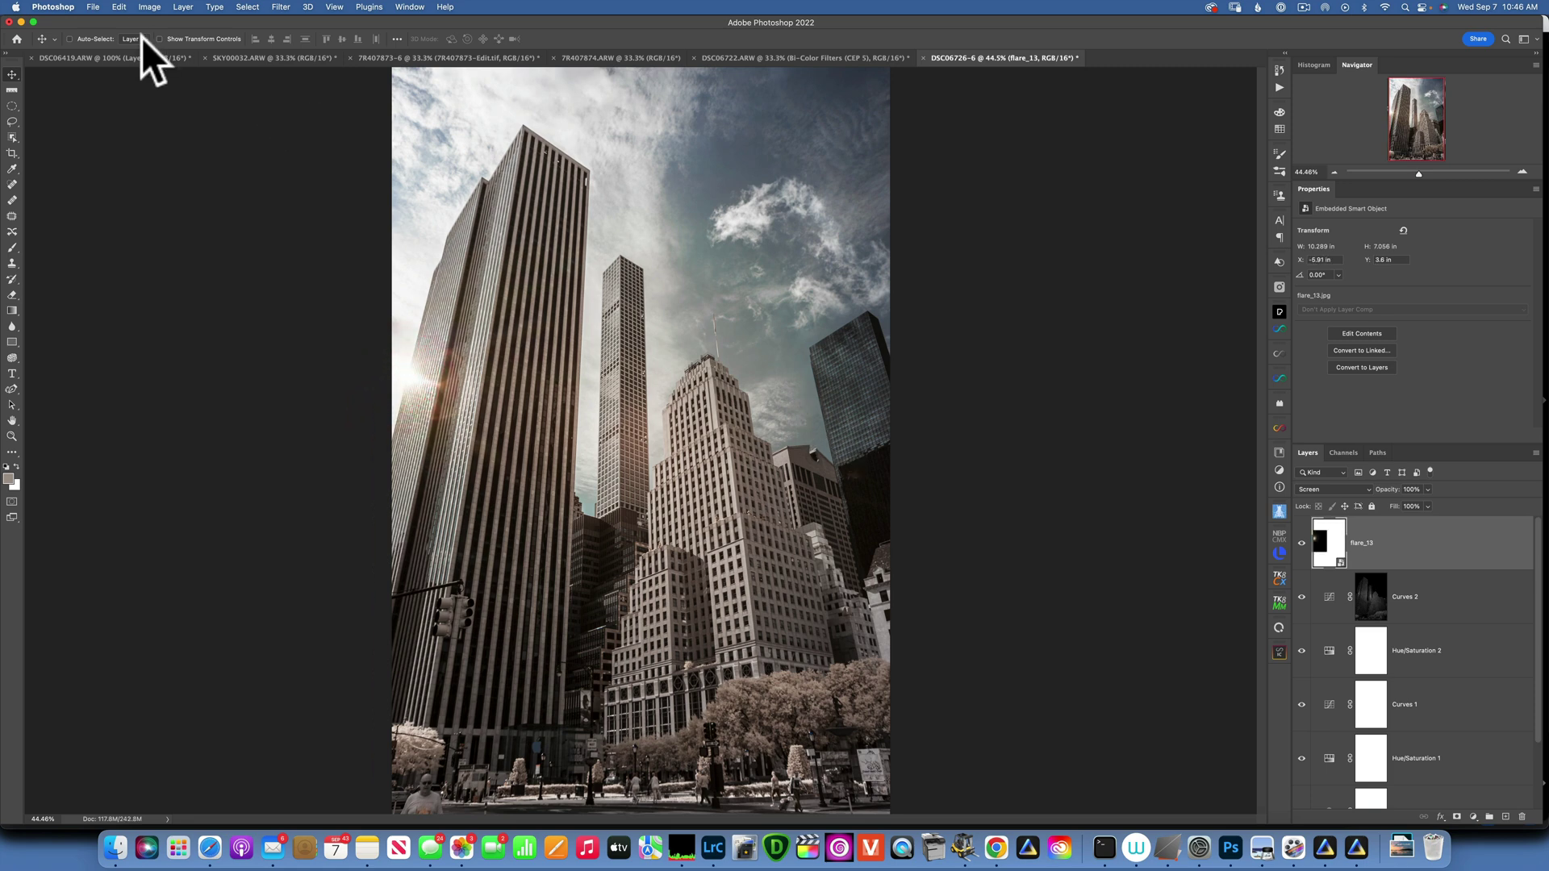
- Place flare_19.jpg from the flare images folder as an embedded layer and enlarge it proportionally to about 132%
{"action": "left_click", "coordinate": [94, 6]}
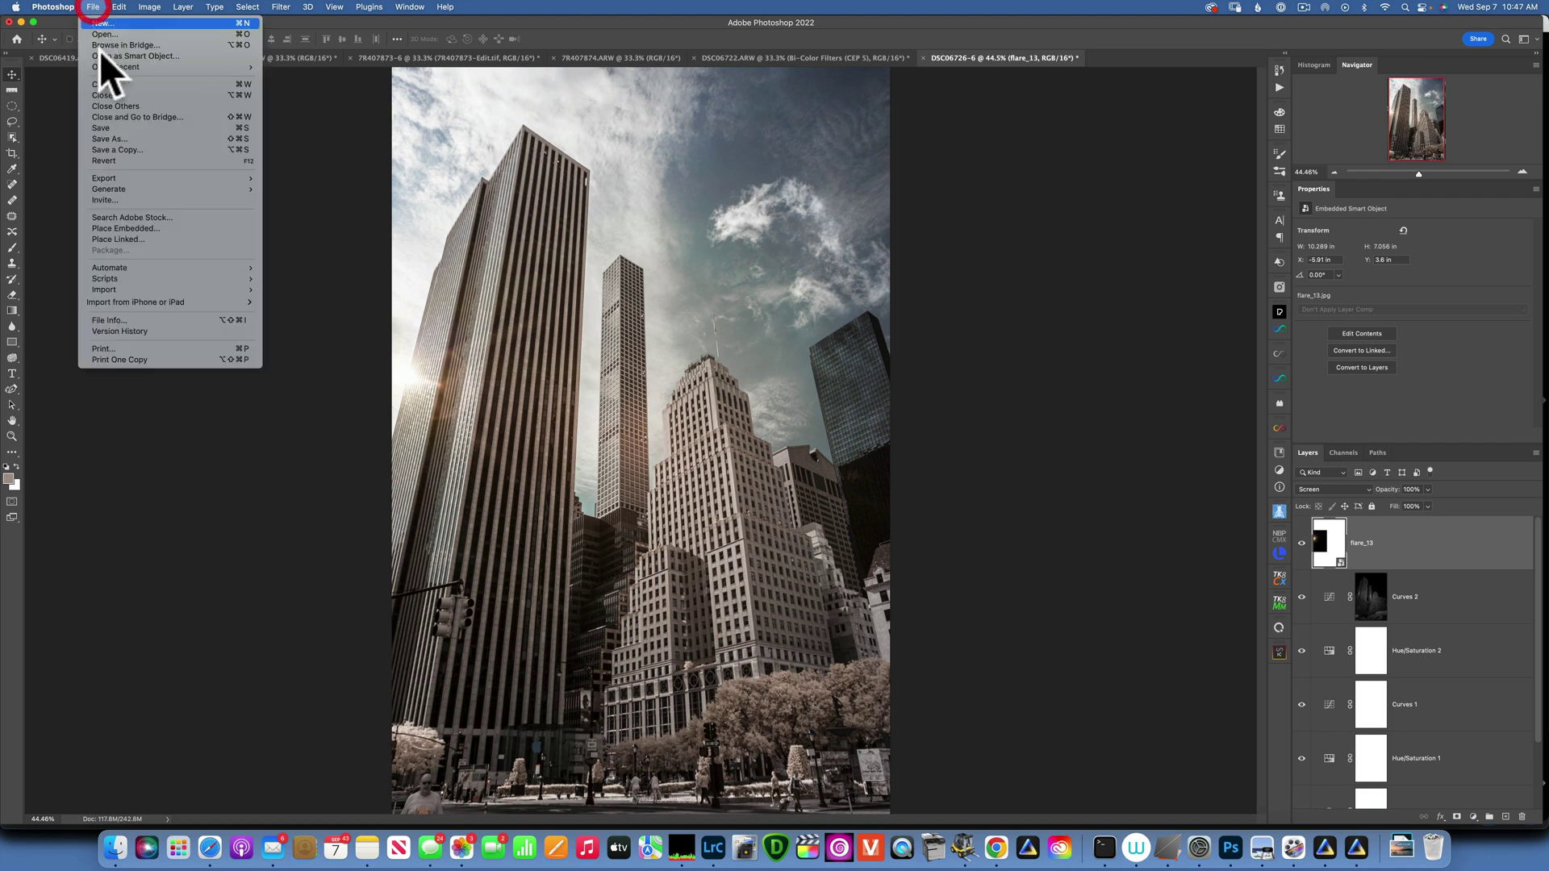
{"action": "left_click", "coordinate": [166, 230]}
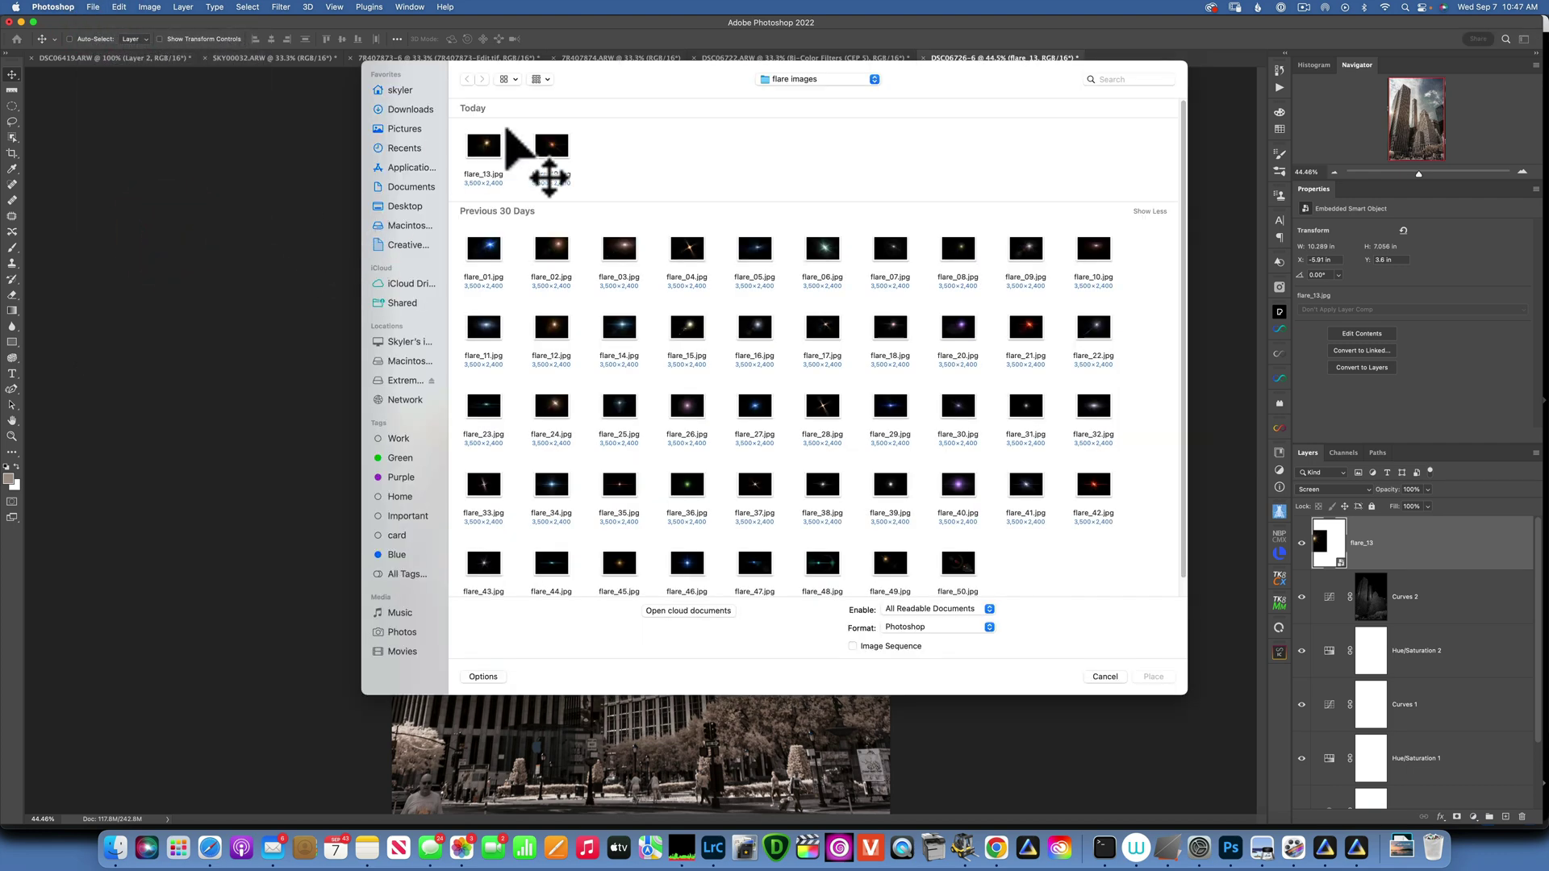
{"action": "left_click", "coordinate": [551, 147]}
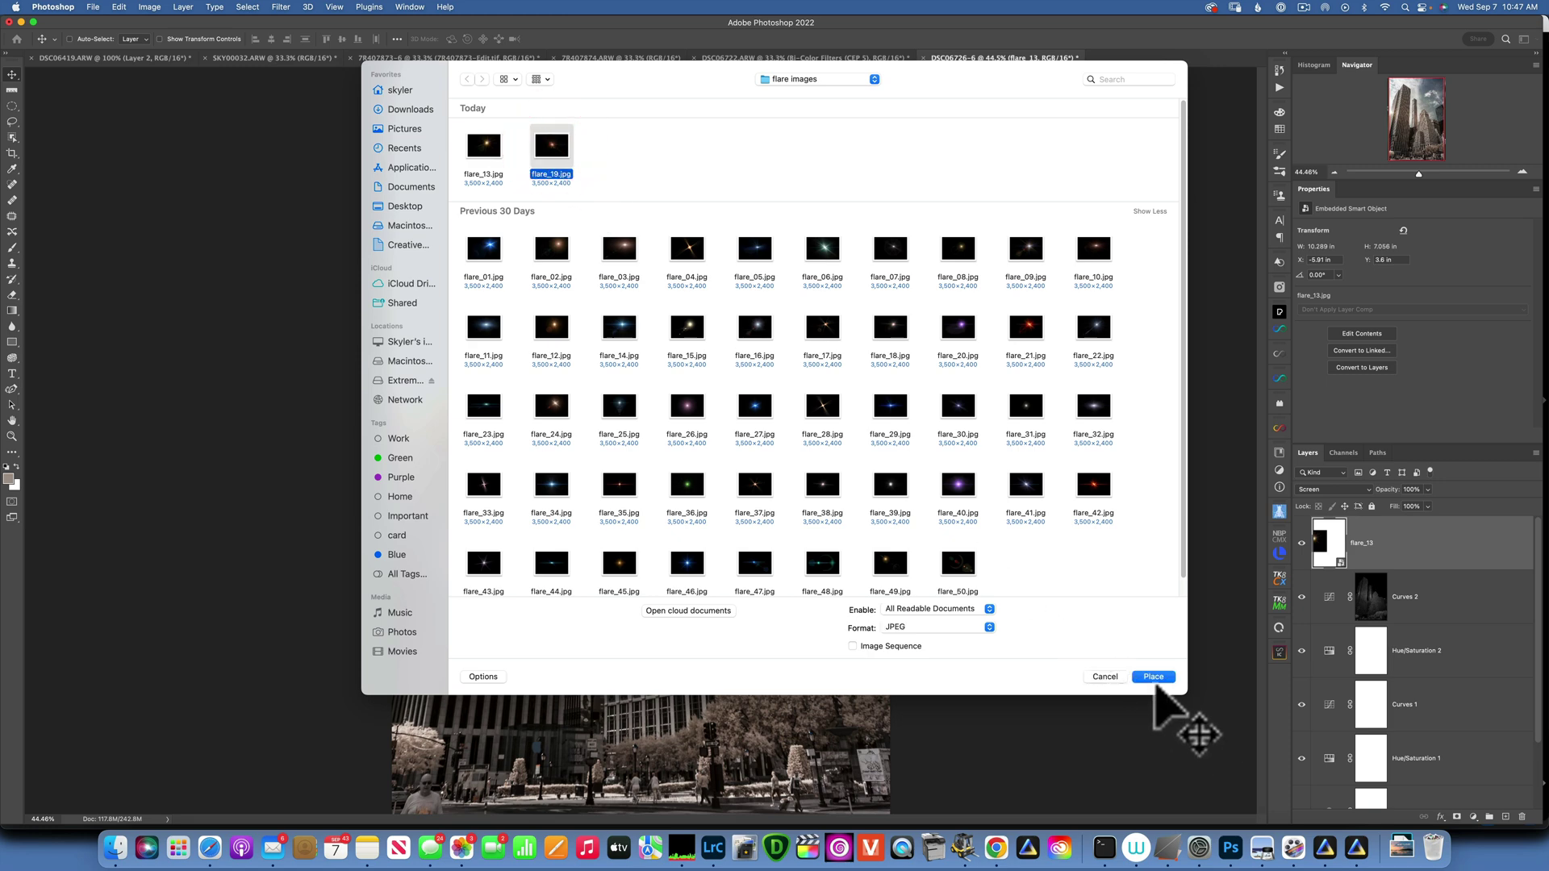
{"action": "left_click", "coordinate": [1153, 678]}
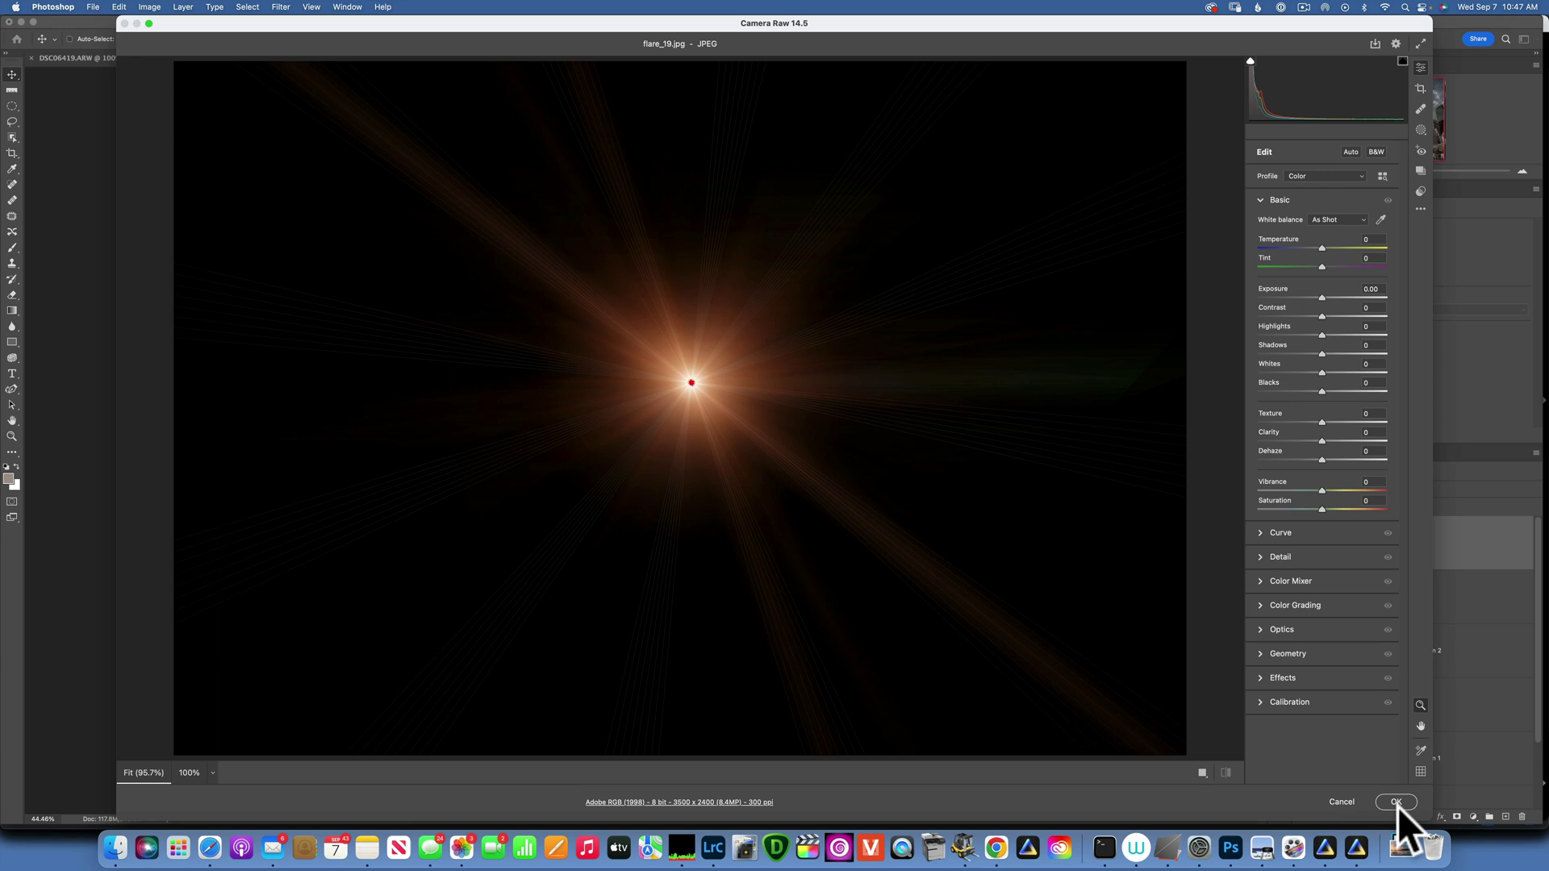
{"action": "left_click", "coordinate": [1396, 802]}
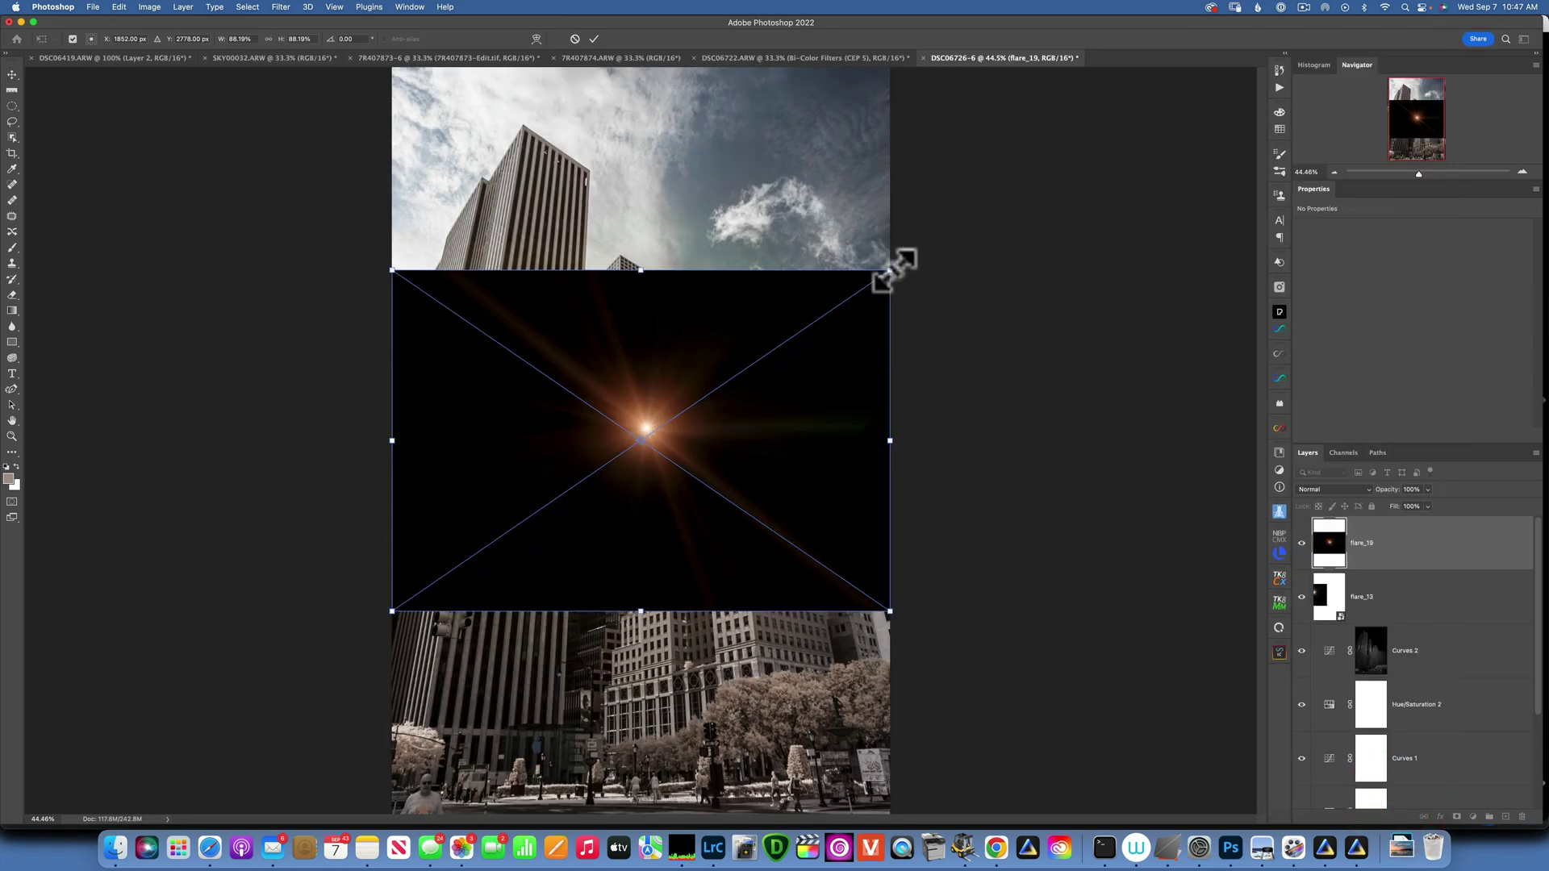
{"action": "key", "text": "shift"}
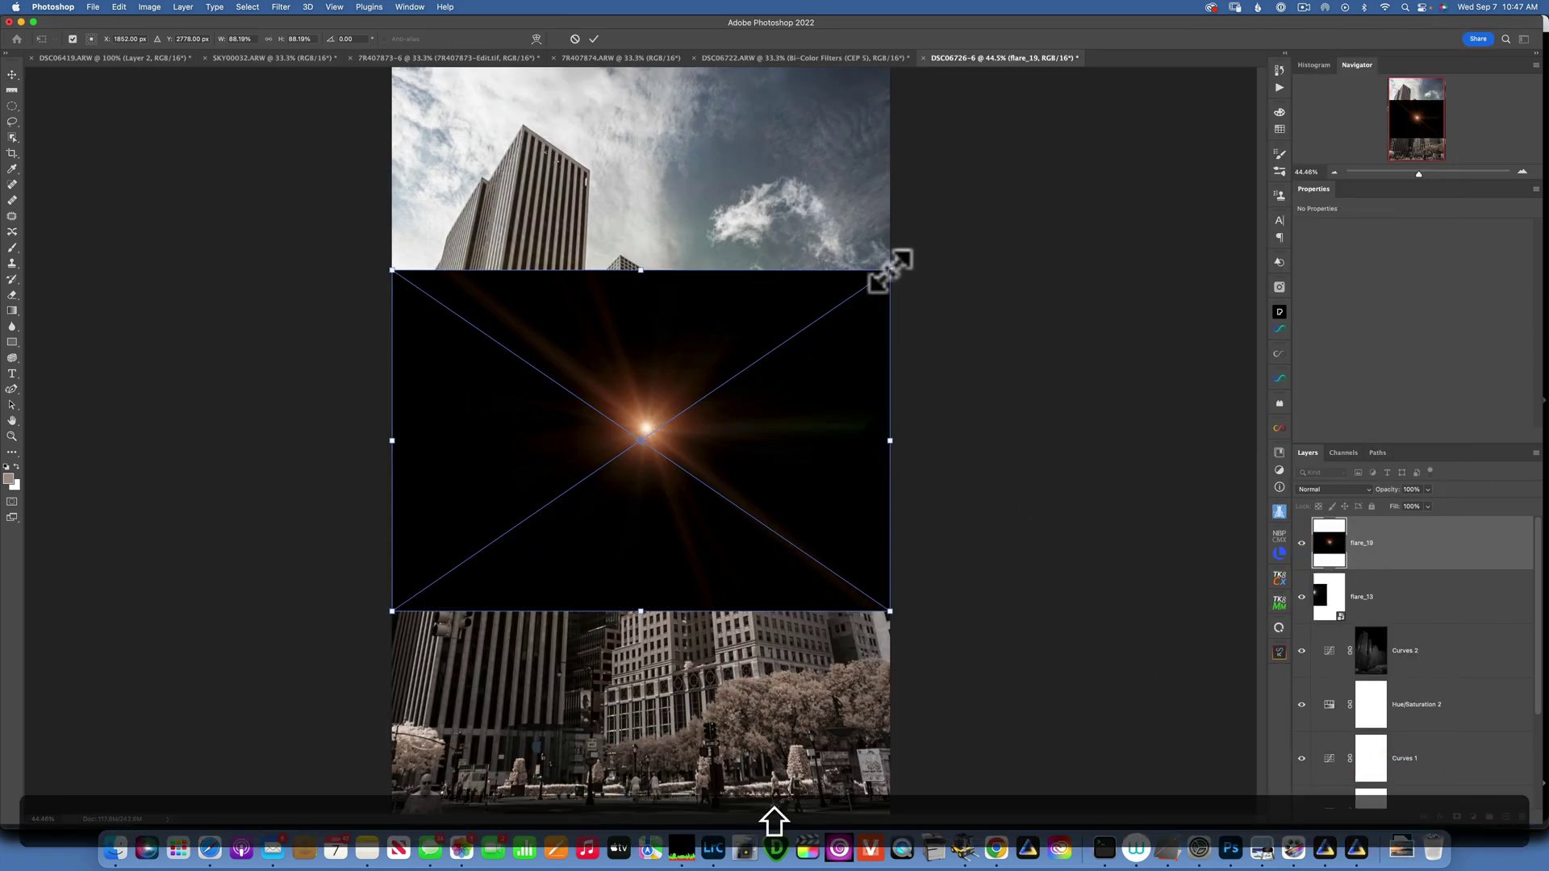
{"action": "left_click_drag", "start_coordinate": [890, 271], "coordinate": [1125, 71]}
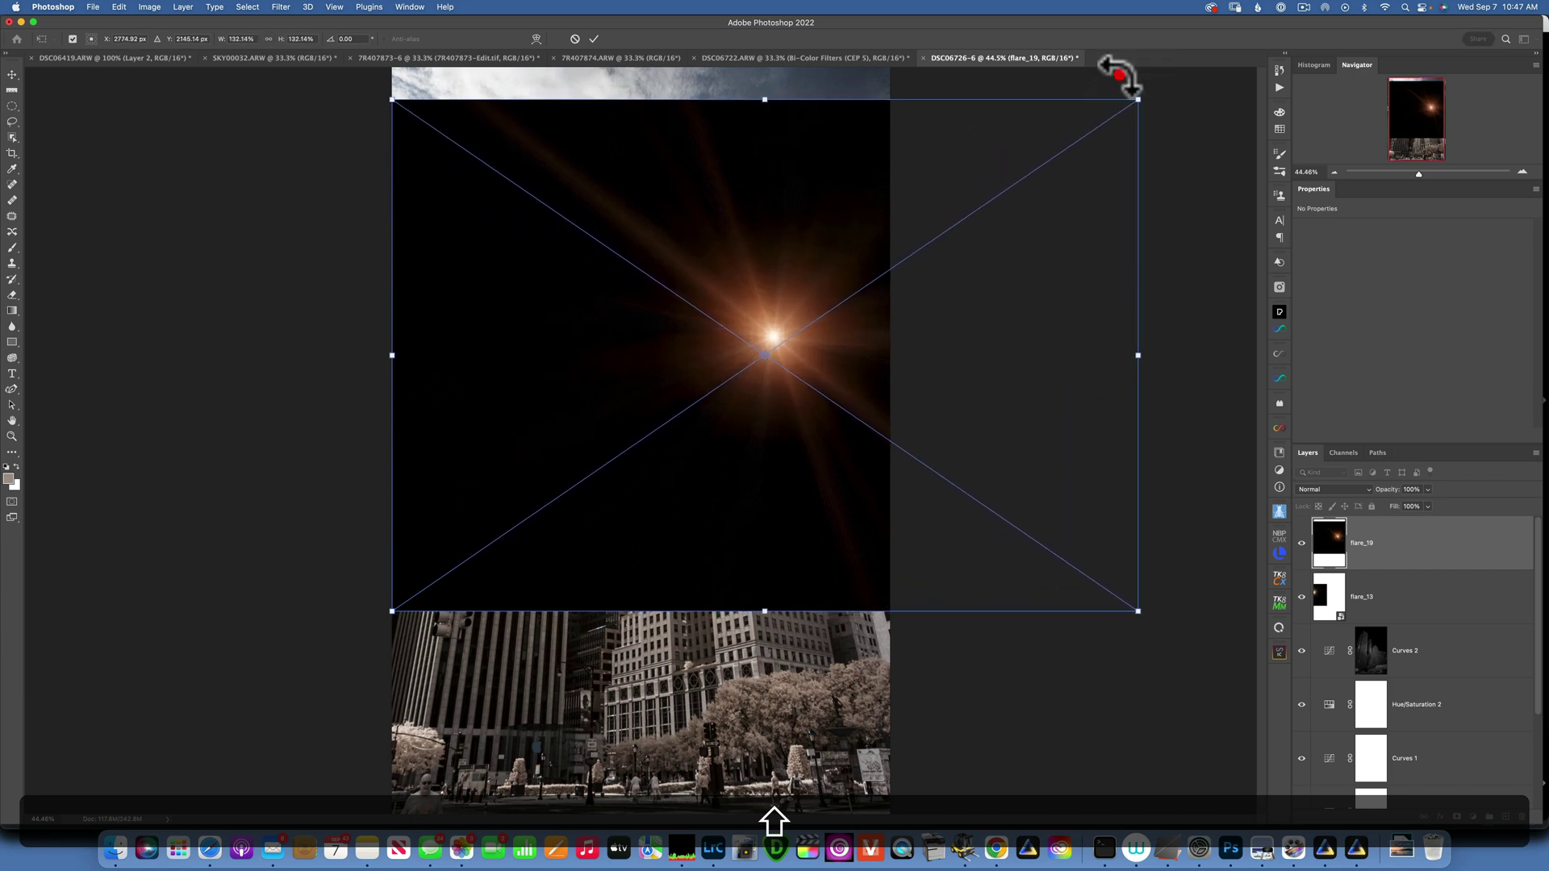
- Set the flare_19 layer's blend mode to Screen and position its bright center over the sun glint on the tall building
{"action": "left_click", "coordinate": [1328, 488]}
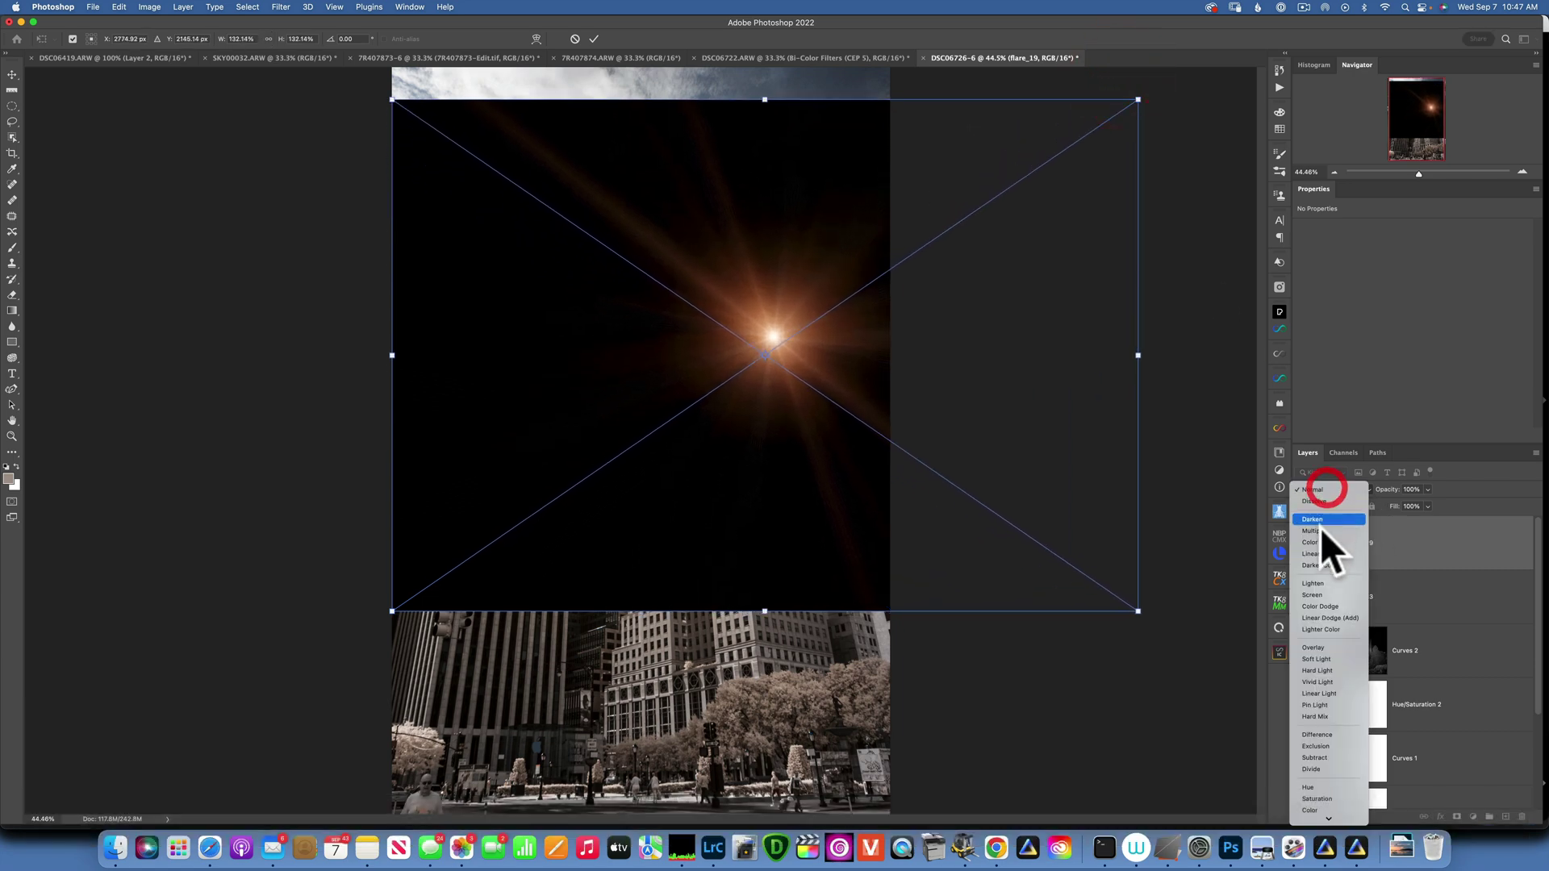
{"action": "left_click", "coordinate": [1315, 596]}
{"action": "left_click_drag", "start_coordinate": [772, 337], "coordinate": [394, 368]}
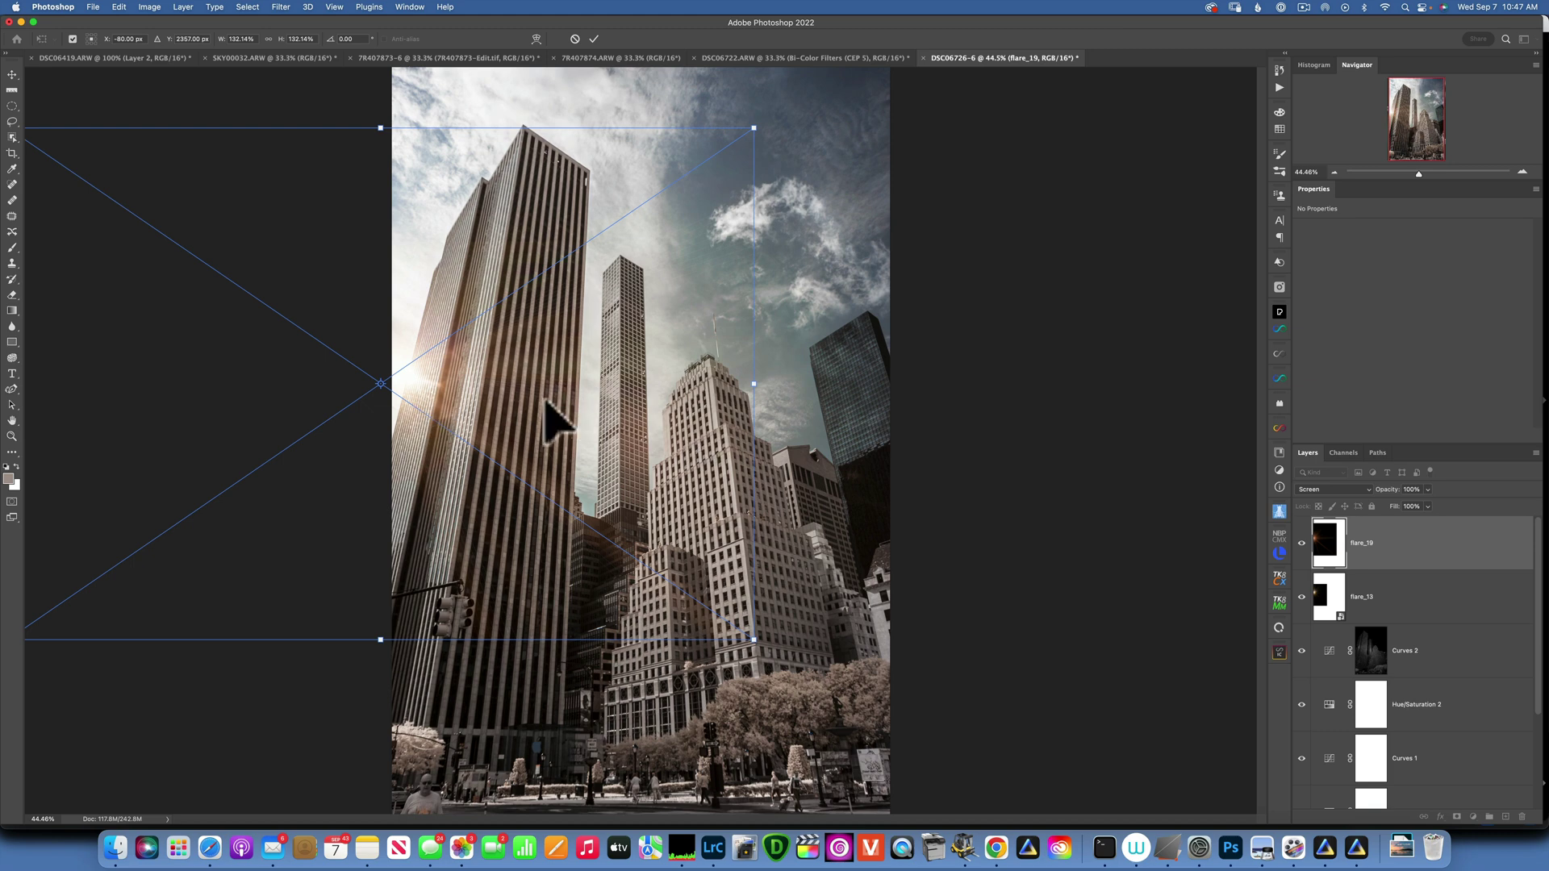
{"action": "key", "text": "Return"}
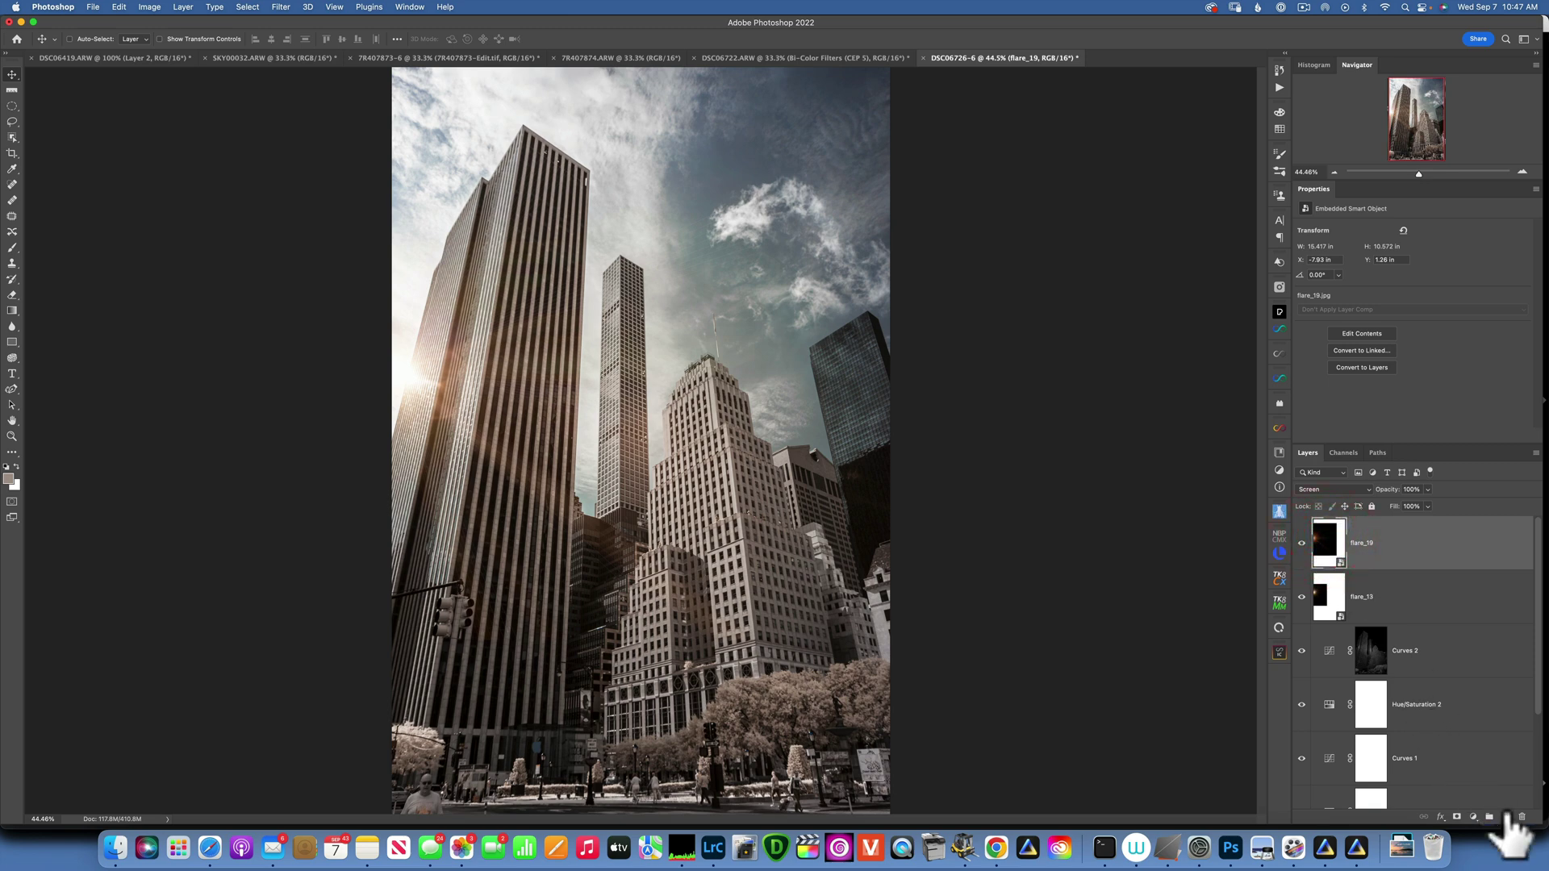
- Add a Hue/Saturation adjustment clipped to flare_19, shift its hue slightly below zero, and raise its saturation to +31
{"action": "left_click", "coordinate": [1473, 816]}
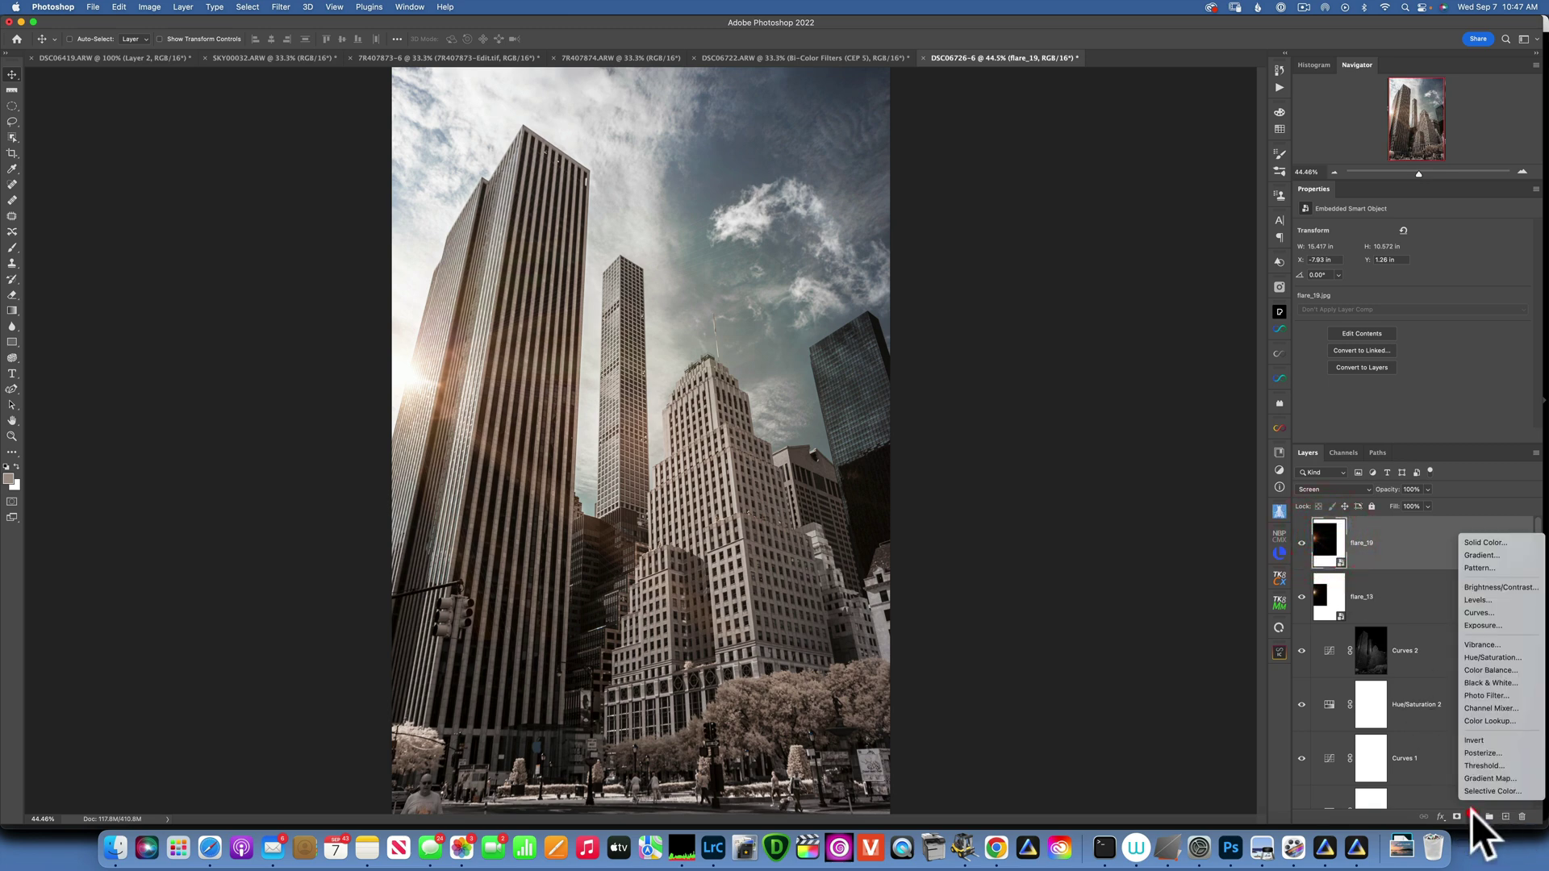
{"action": "left_click", "coordinate": [1508, 657]}
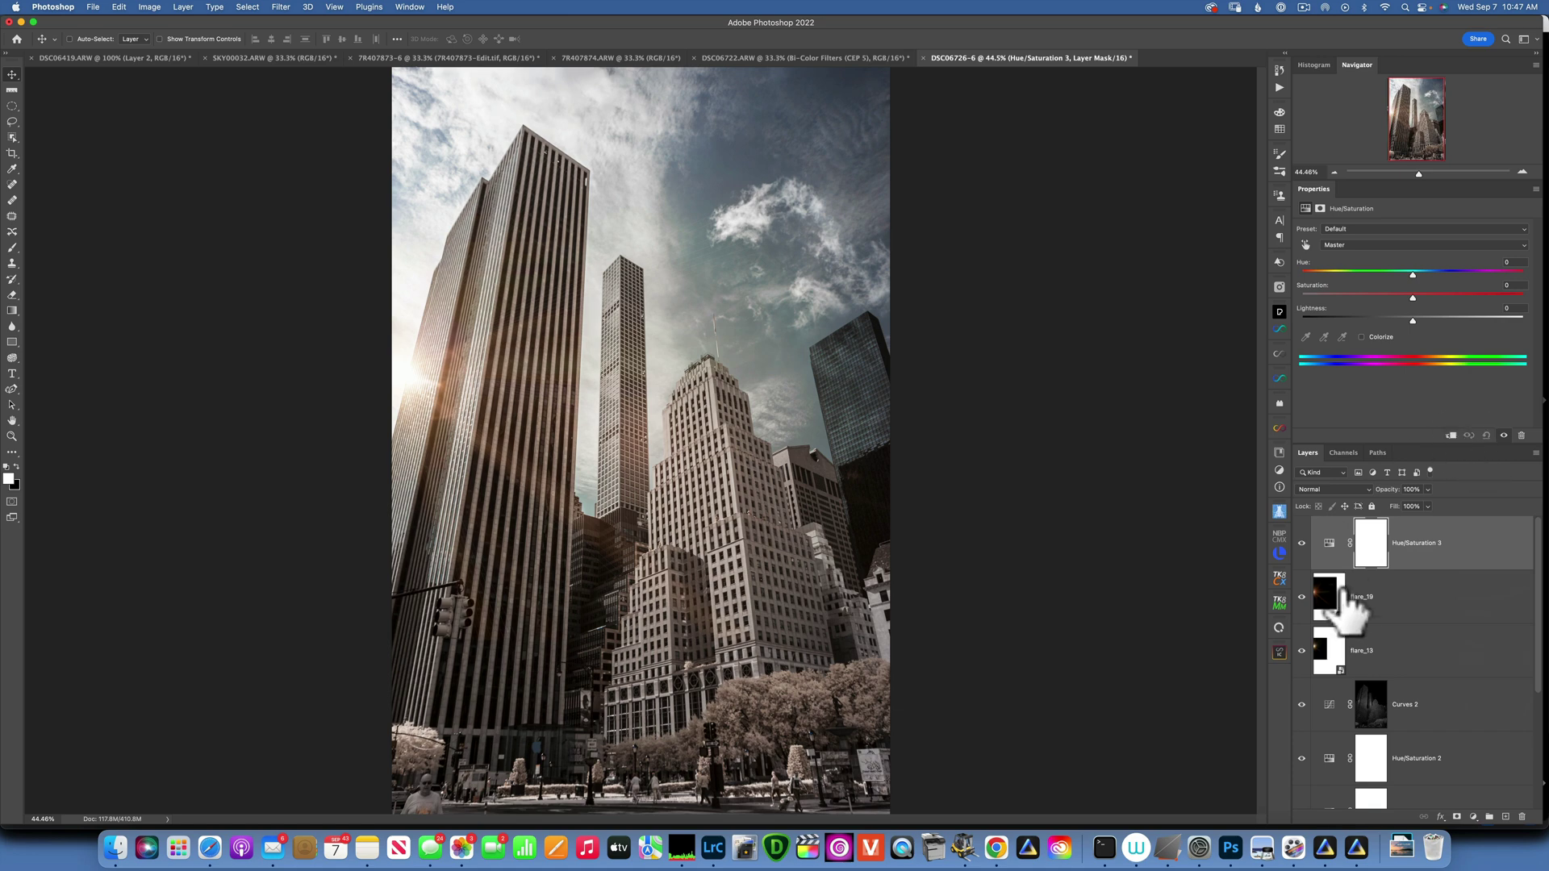
{"action": "left_click", "coordinate": [1450, 437]}
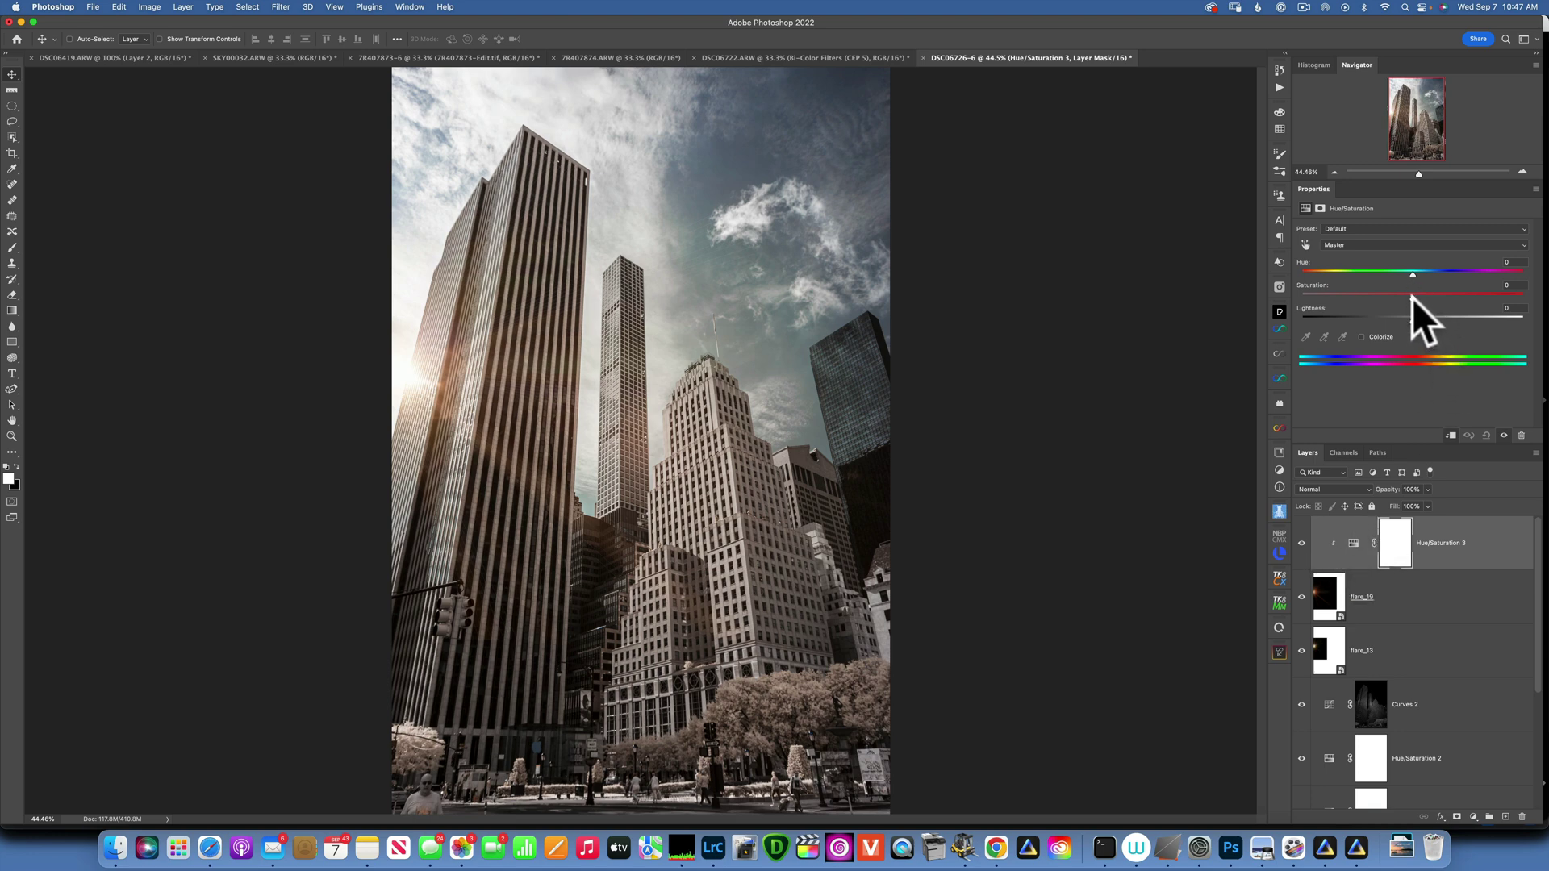
{"action": "left_click_drag", "start_coordinate": [1412, 298], "coordinate": [1455, 295]}
{"action": "left_click_drag", "start_coordinate": [1406, 273], "coordinate": [1389, 270]}
{"action": "left_click", "coordinate": [1301, 542]}
{"action": "mouse_move", "coordinate": [1445, 297]}
{"action": "left_mouse_down"}
{"action": "mouse_move", "coordinate": [1508, 300]}
{"action": "mouse_move", "coordinate": [1449, 298]}
{"action": "left_mouse_up"}
- Add a Curves adjustment layer above Curves 2 and moderately lower its RGB midtones to darken the image
{"action": "left_click", "coordinate": [1329, 703]}
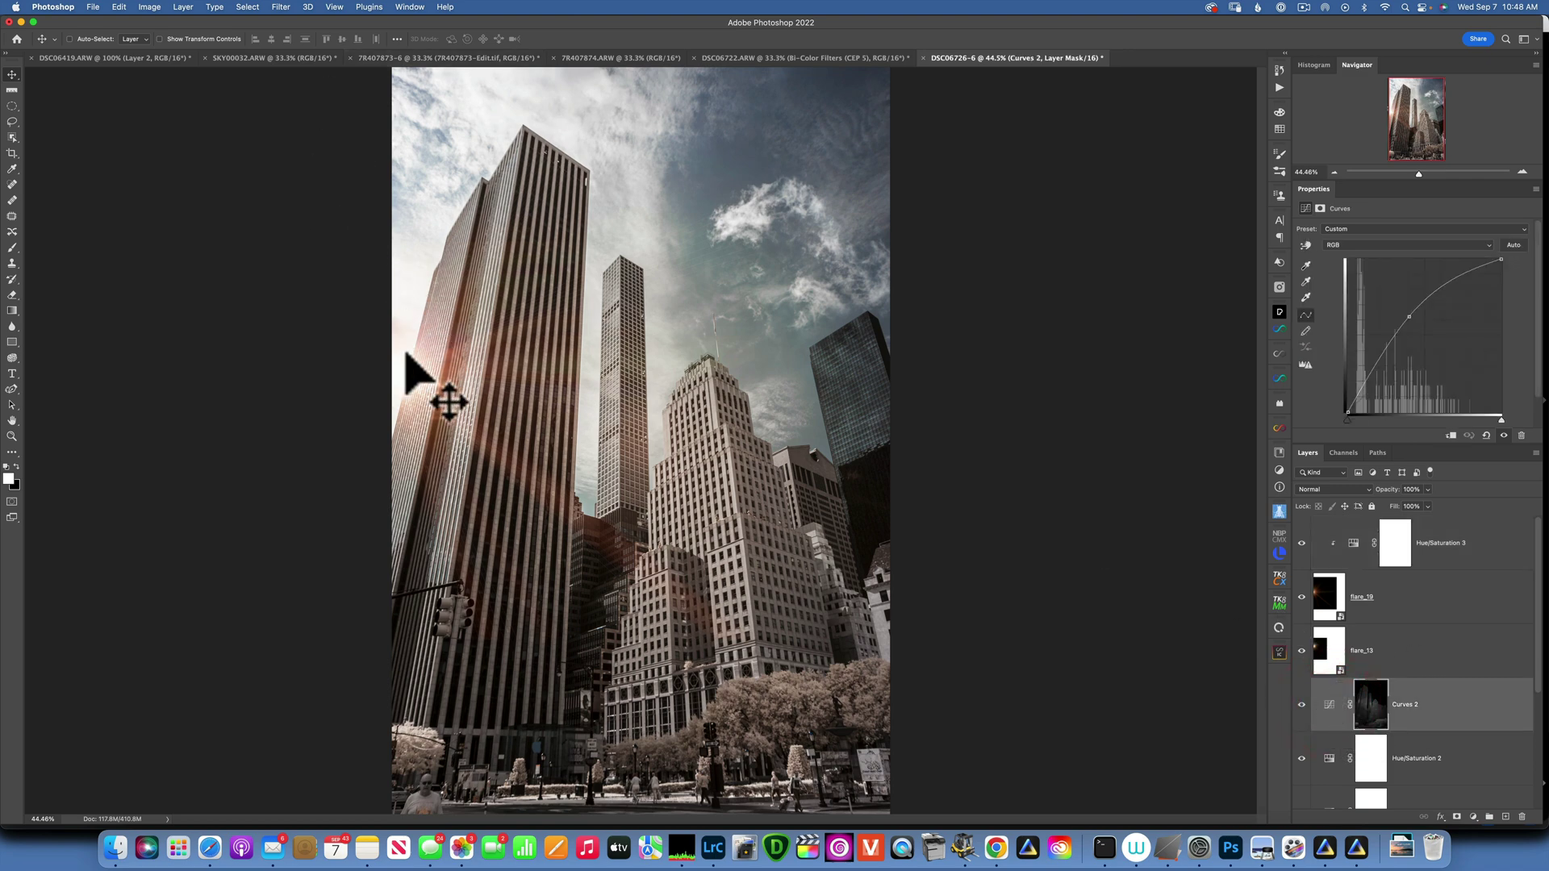
{"action": "left_click", "coordinate": [1474, 815]}
{"action": "left_click", "coordinate": [1497, 612]}
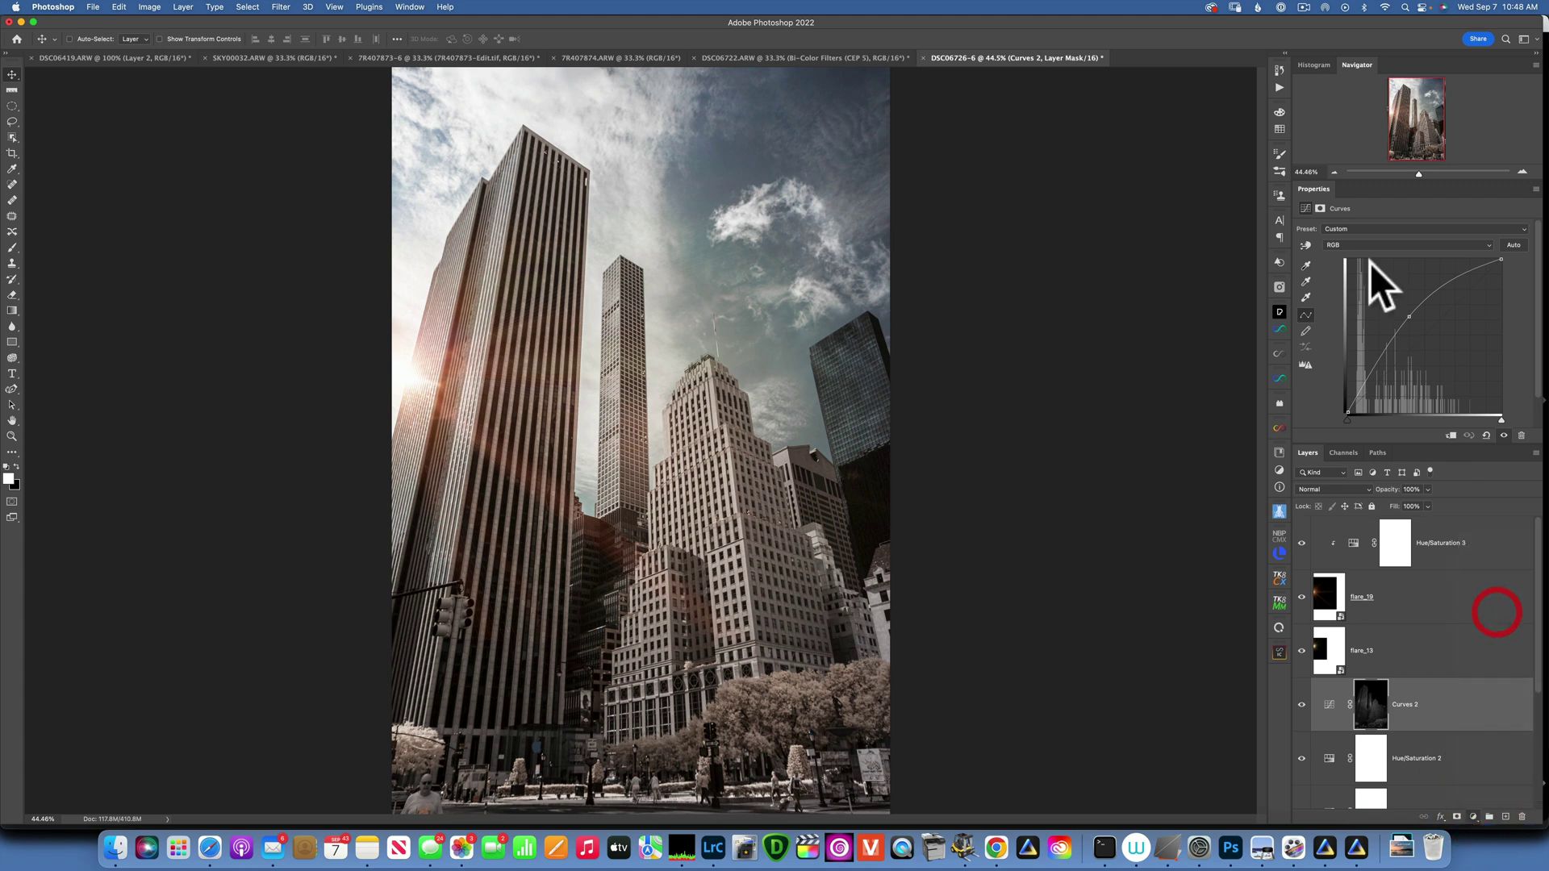
{"action": "left_click_drag", "start_coordinate": [1428, 332], "coordinate": [1444, 348]}
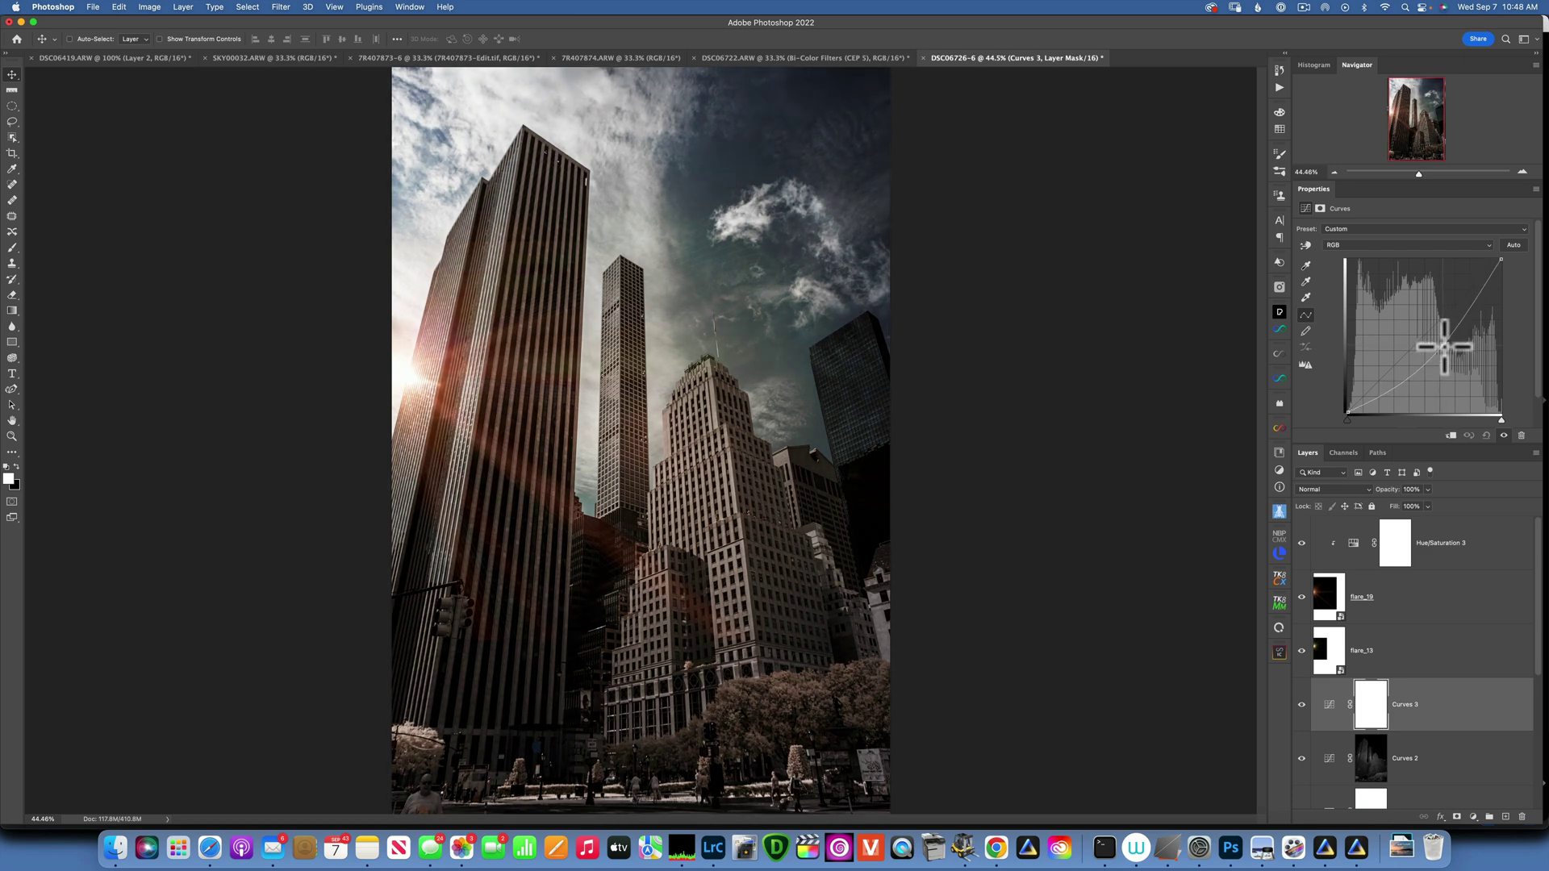
{"action": "left_click_drag", "start_coordinate": [1445, 347], "coordinate": [1438, 339]}
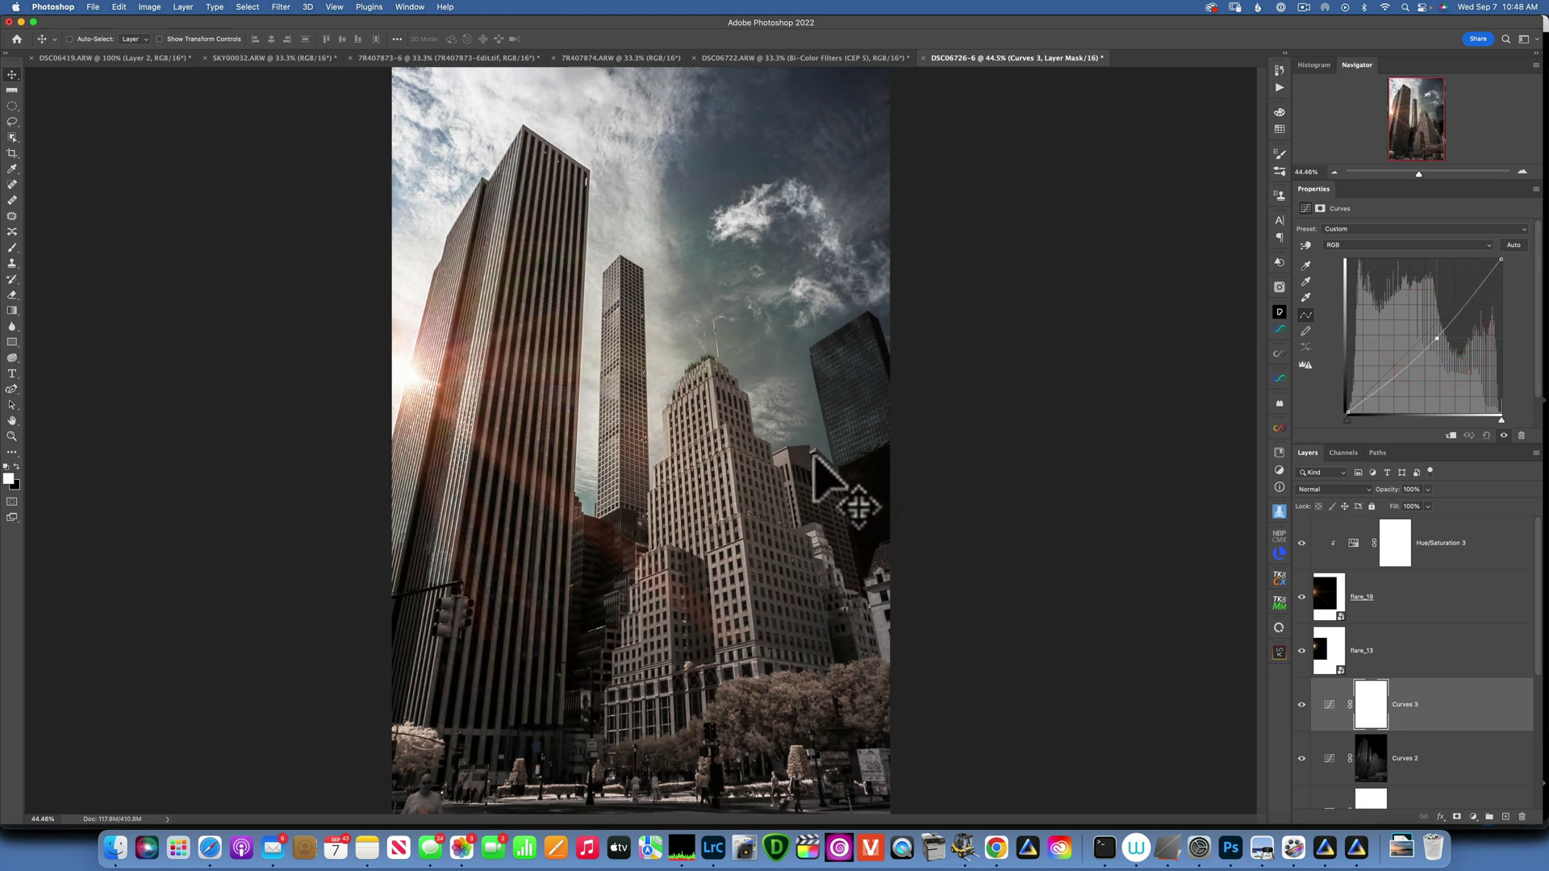
- Fill the Curves 3 mask with a linear black-to-white gradient running from the sun flare to the image's right edge
{"action": "left_click", "coordinate": [1372, 710]}
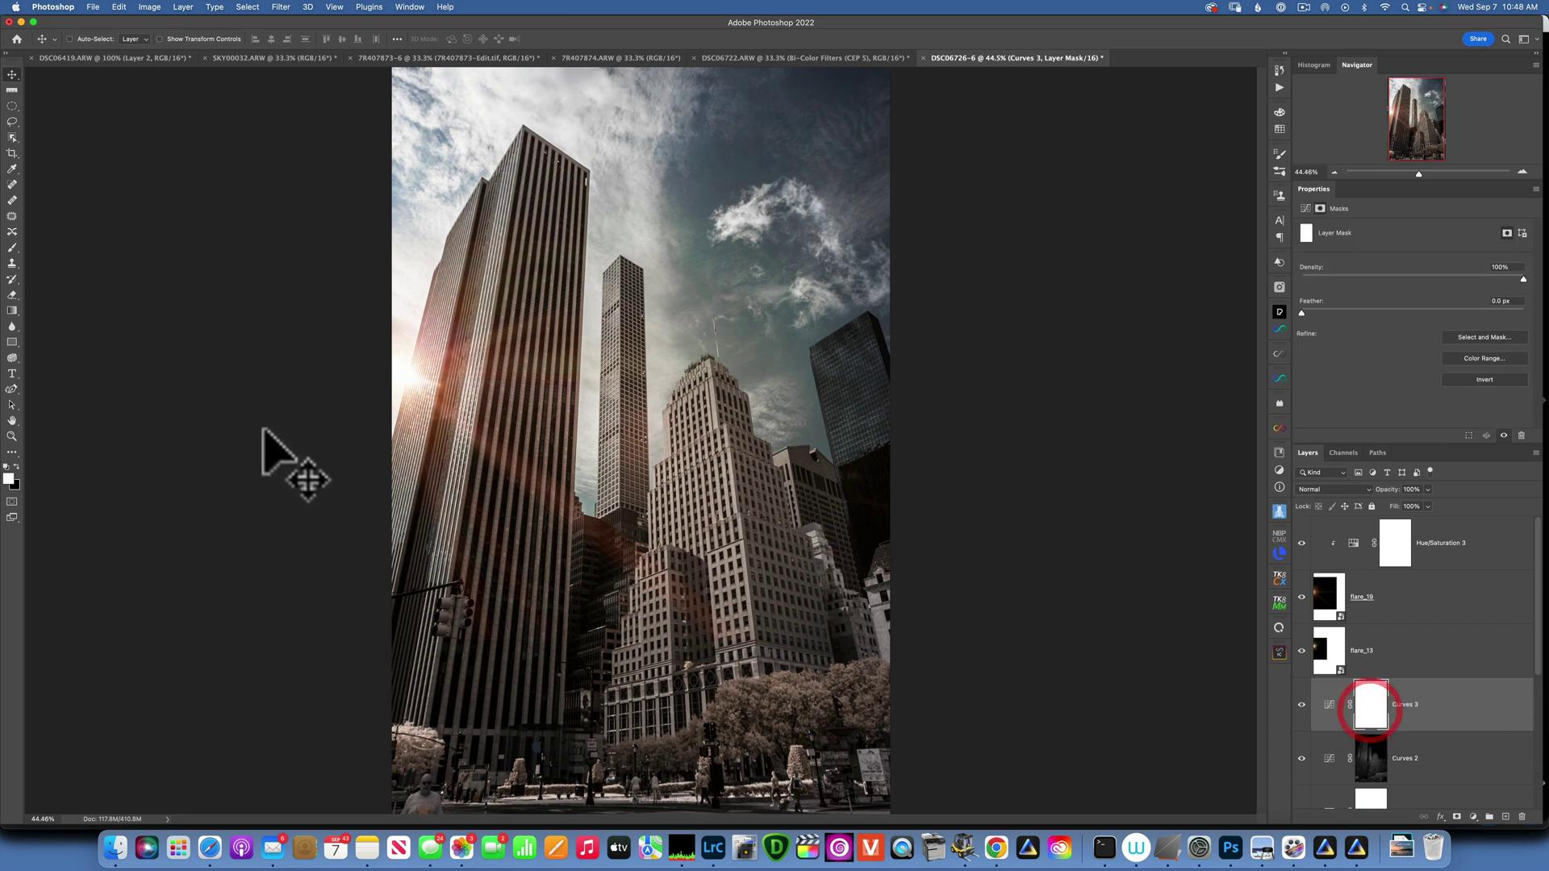
{"action": "left_click", "coordinate": [12, 311]}
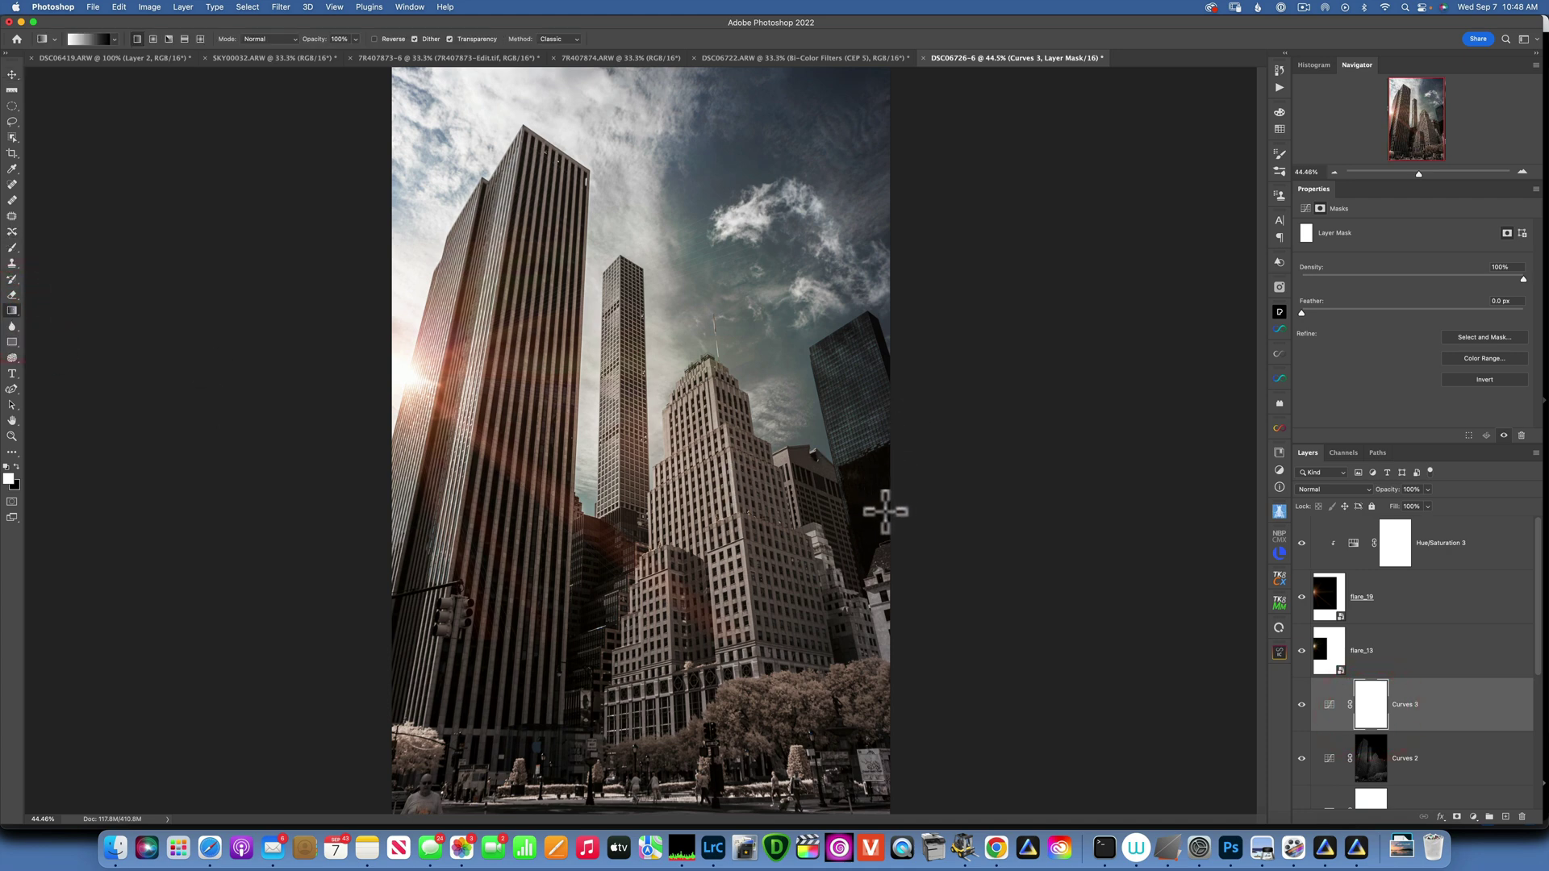
{"action": "left_click_drag", "start_coordinate": [877, 510], "coordinate": [569, 496]}
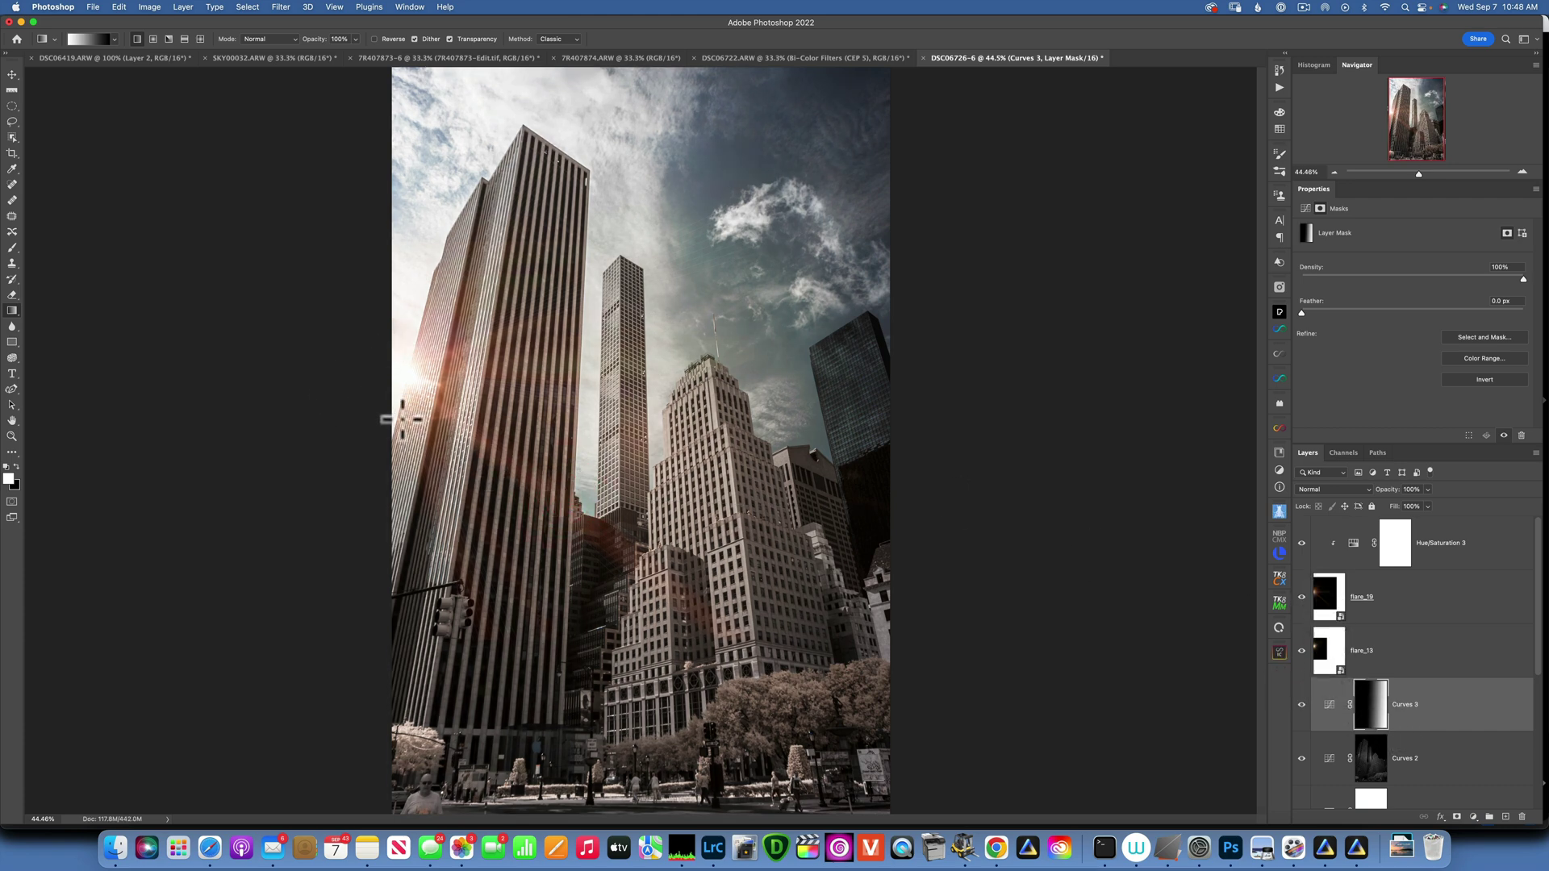
{"action": "left_click_drag", "start_coordinate": [401, 426], "coordinate": [829, 503]}
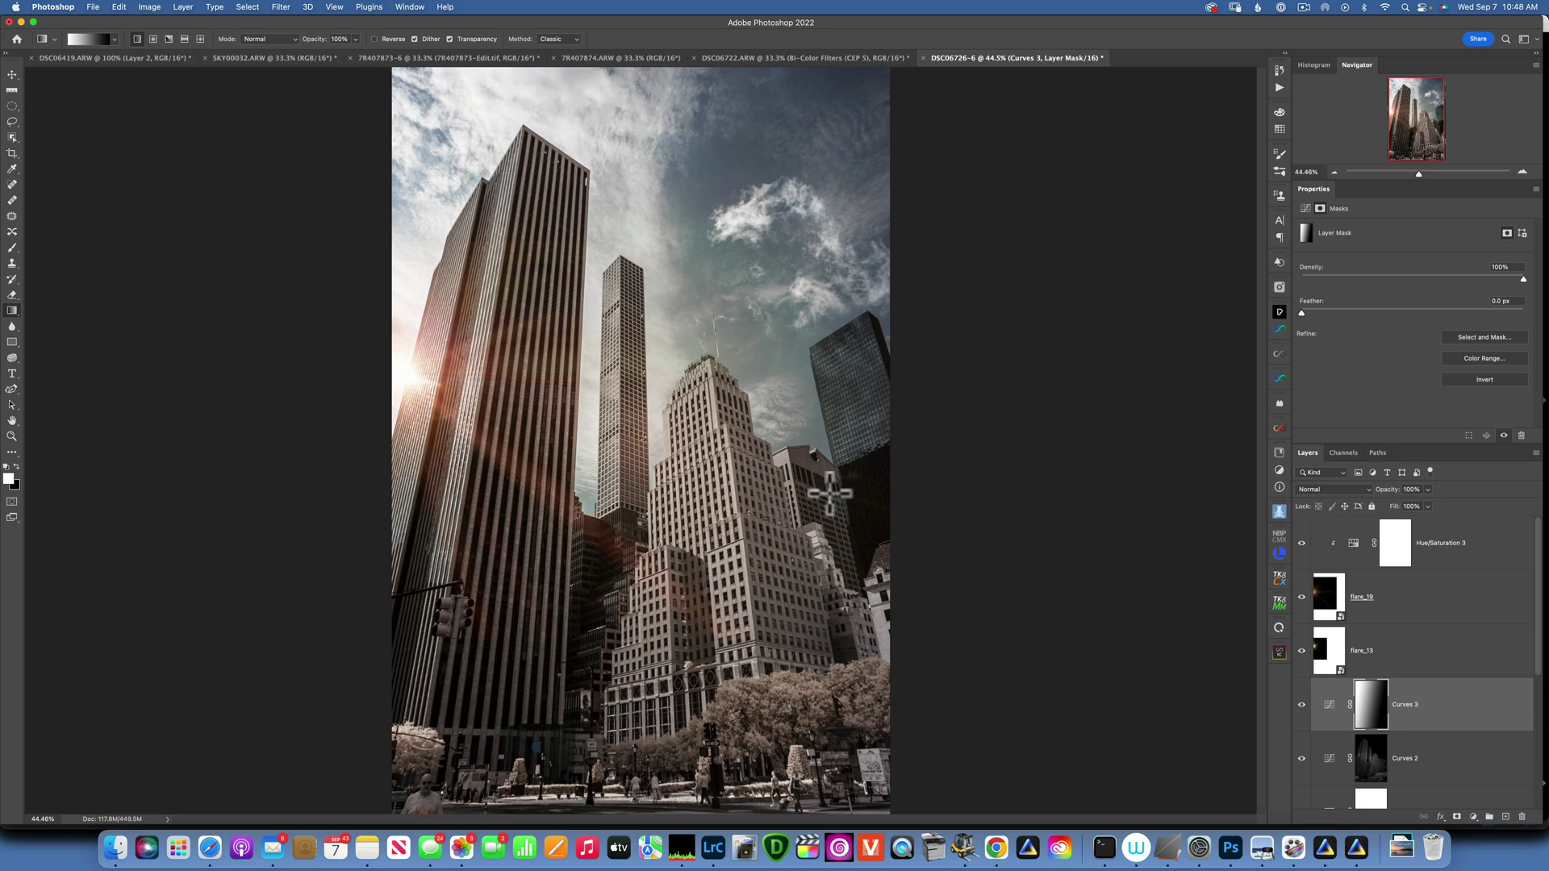
{"action": "left_click_drag", "start_coordinate": [433, 430], "coordinate": [897, 495]}
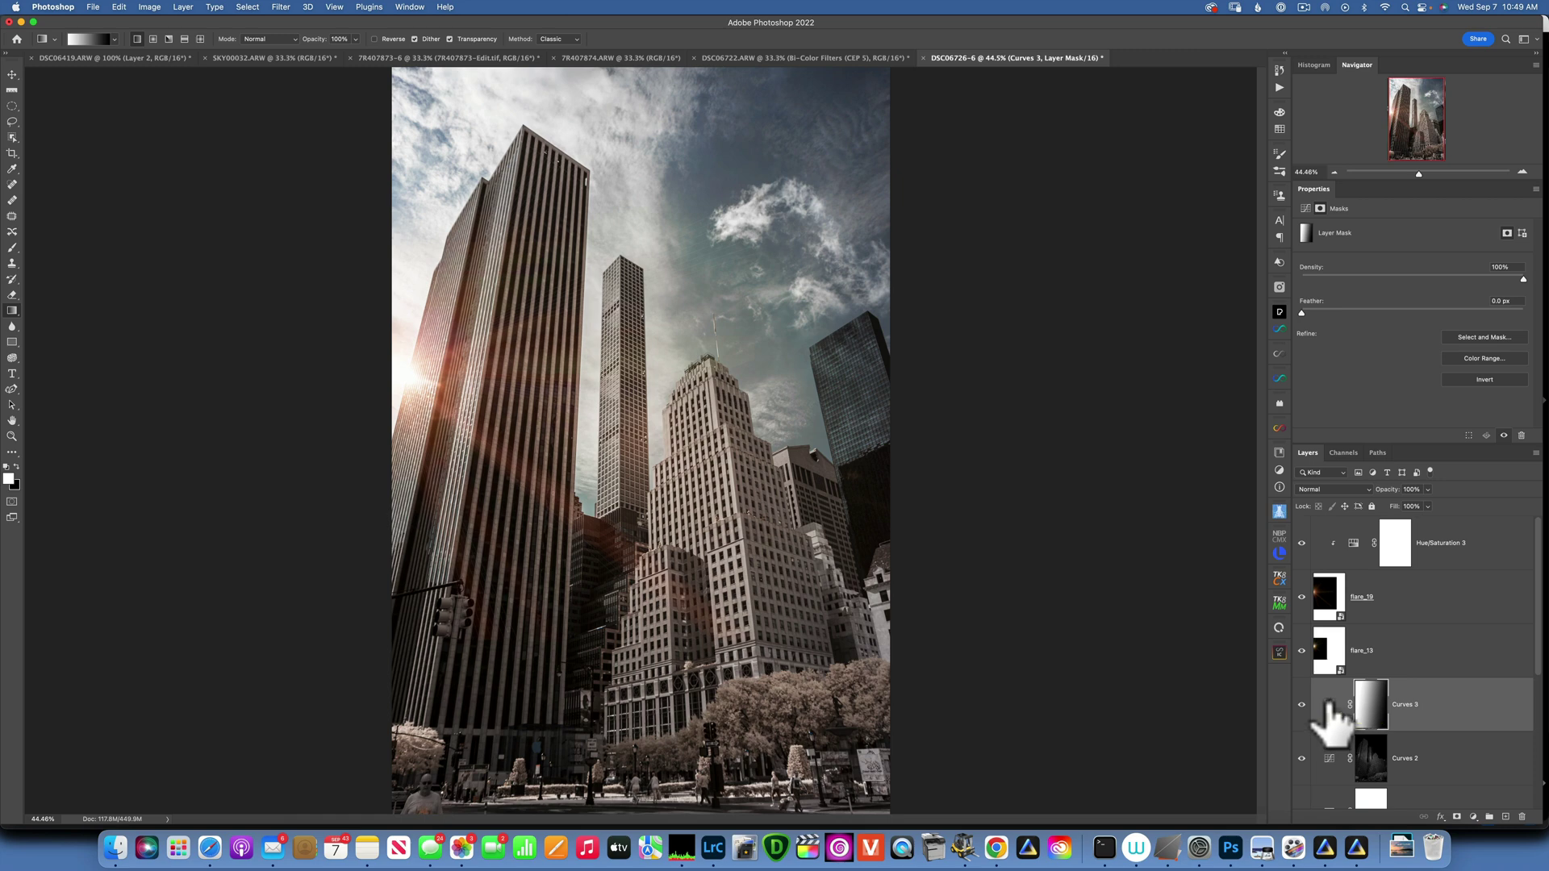
- Add a Hue/Saturation adjustment layer and place it between Curves 2 and Hue/Saturation 2 in the layer stack
{"action": "left_click", "coordinate": [1425, 710]}
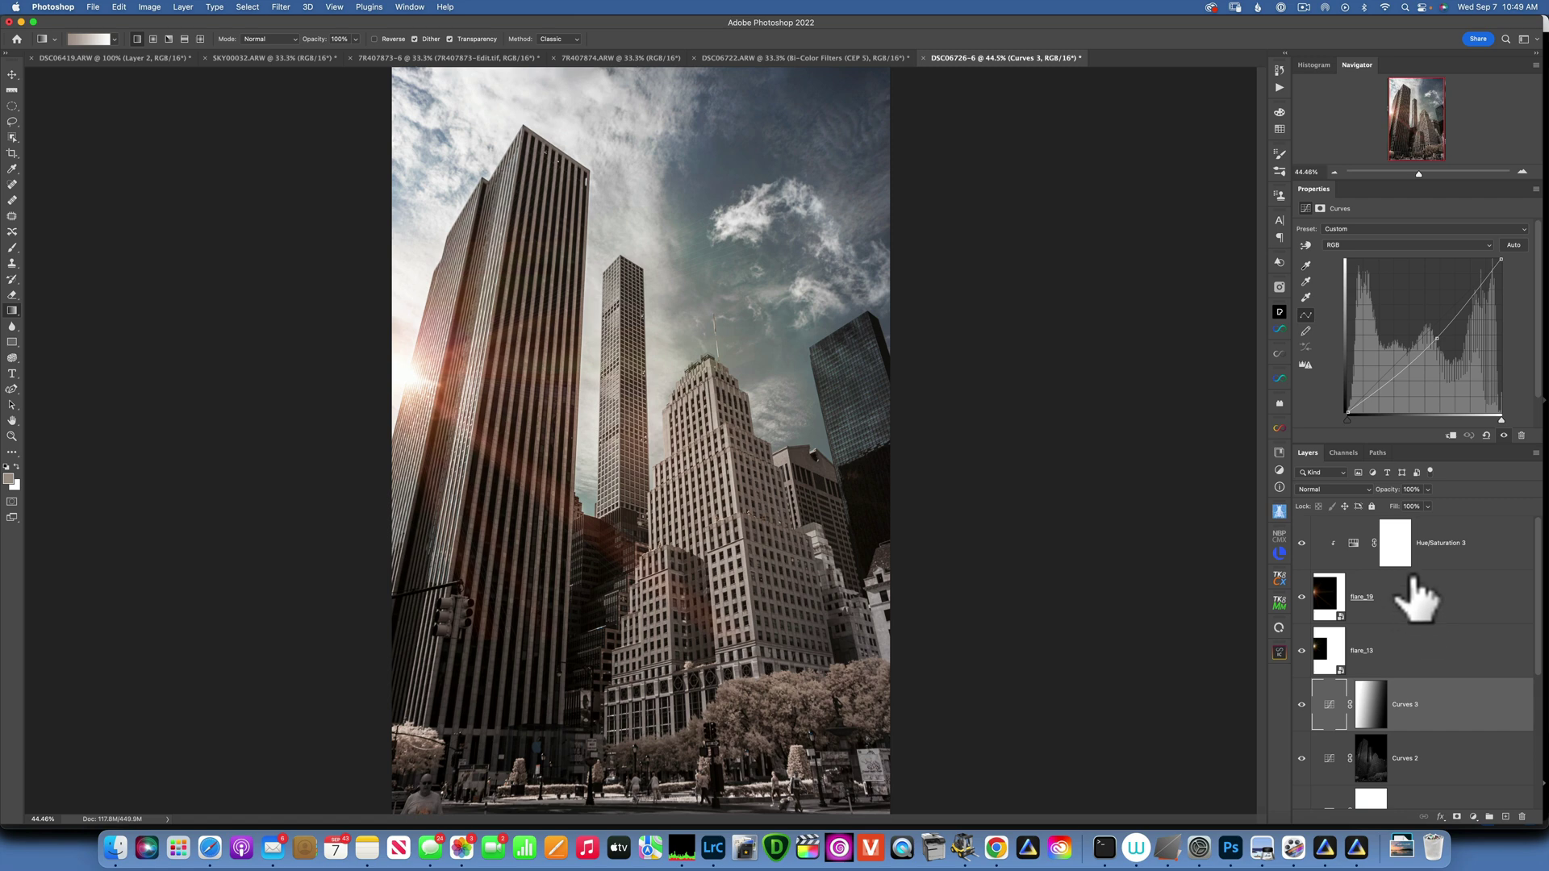
{"action": "left_click", "coordinate": [1495, 546]}
{"action": "left_click", "coordinate": [1474, 817]}
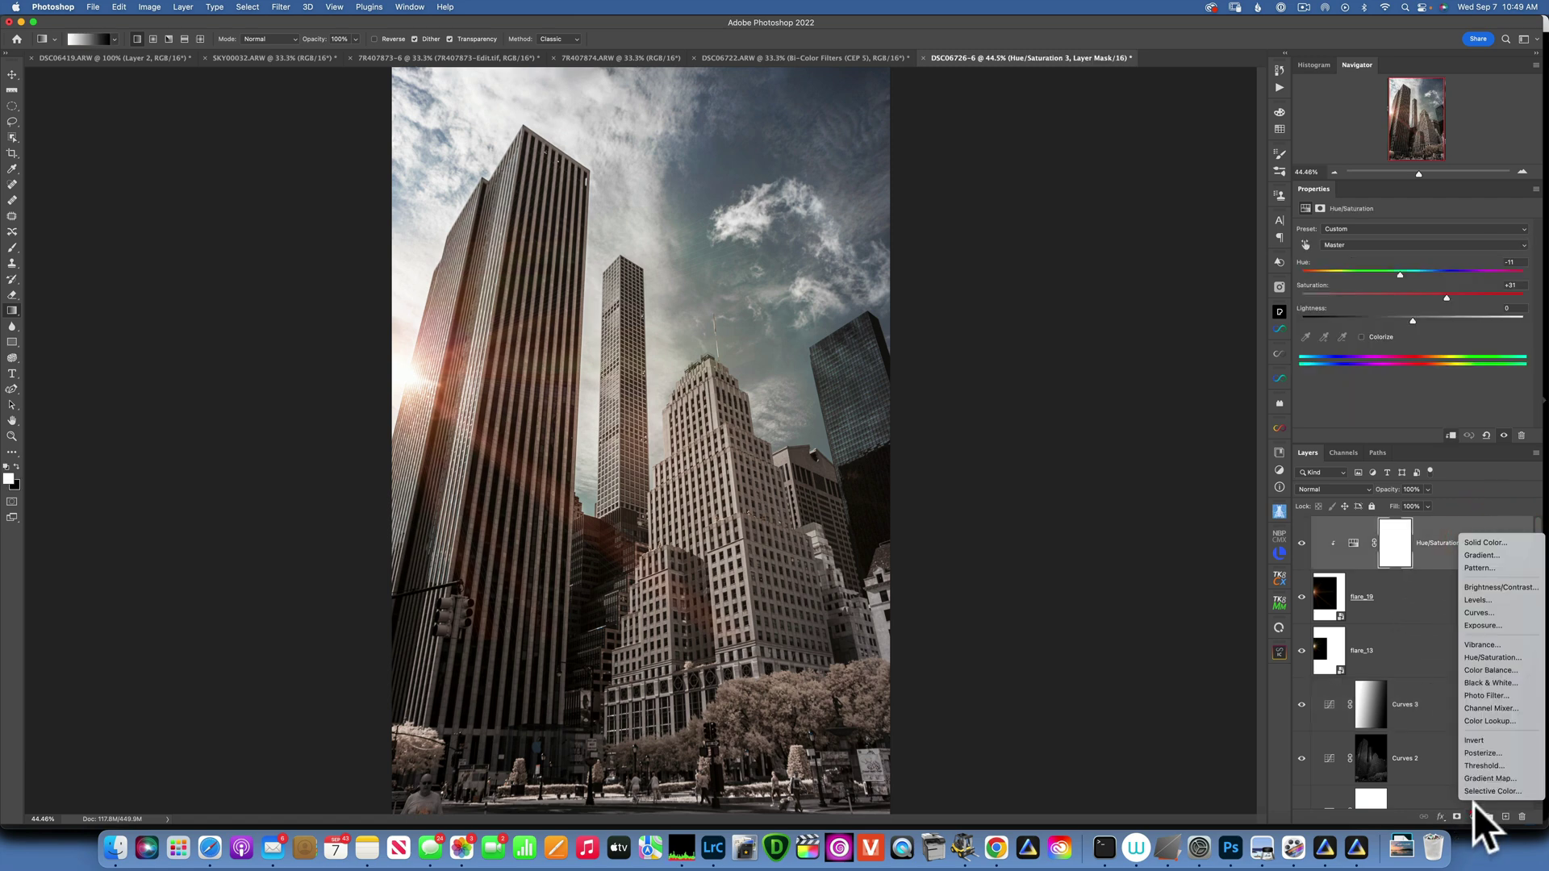
{"action": "left_click", "coordinate": [1496, 656]}
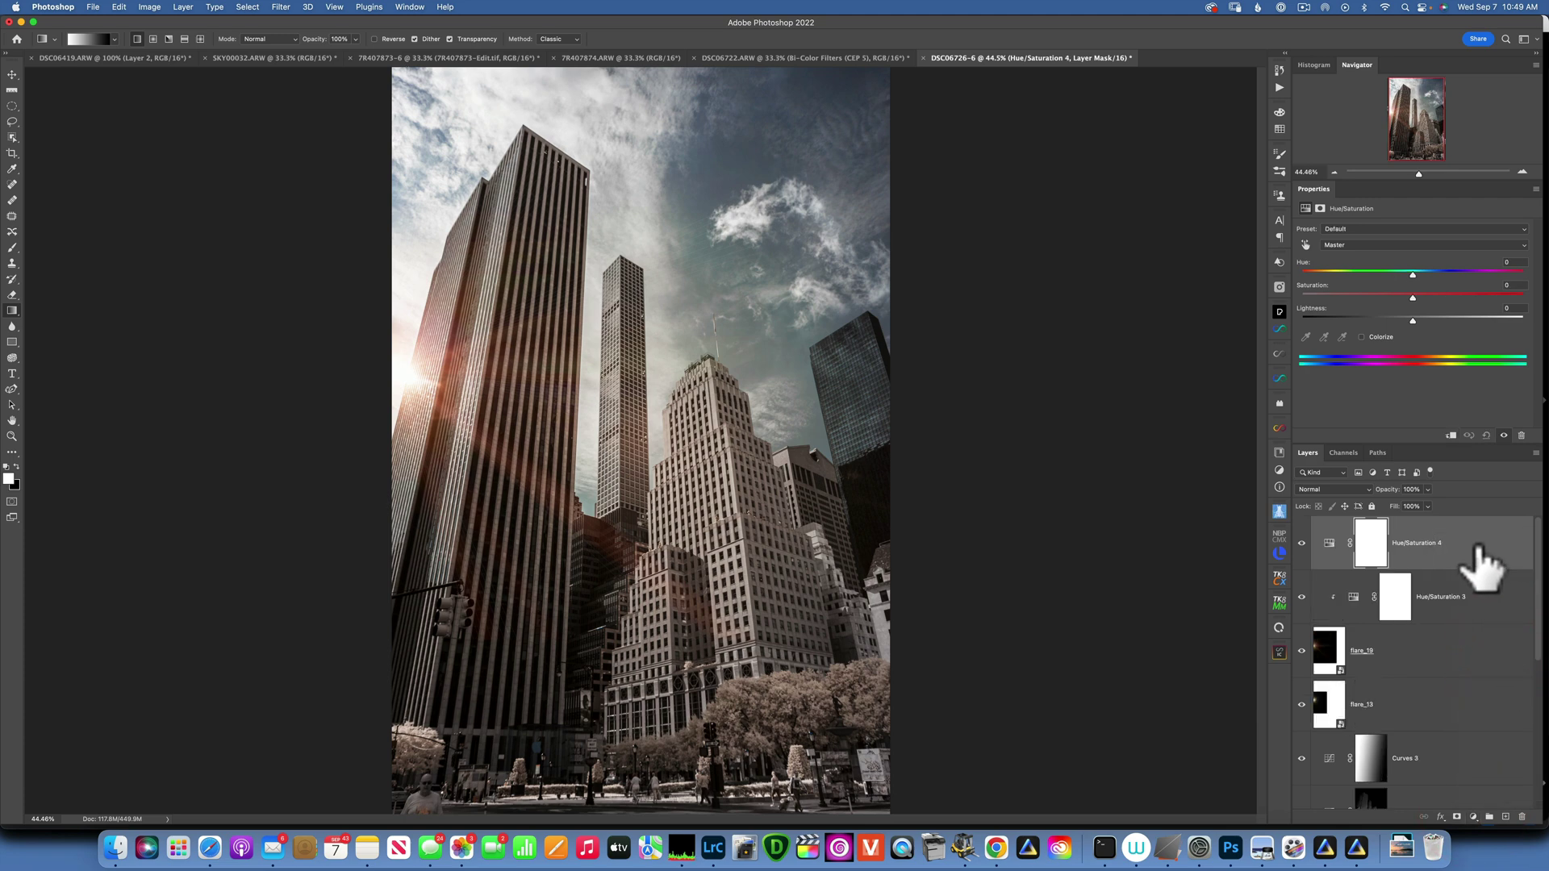
{"action": "left_click_drag", "start_coordinate": [1480, 564], "coordinate": [1424, 709]}
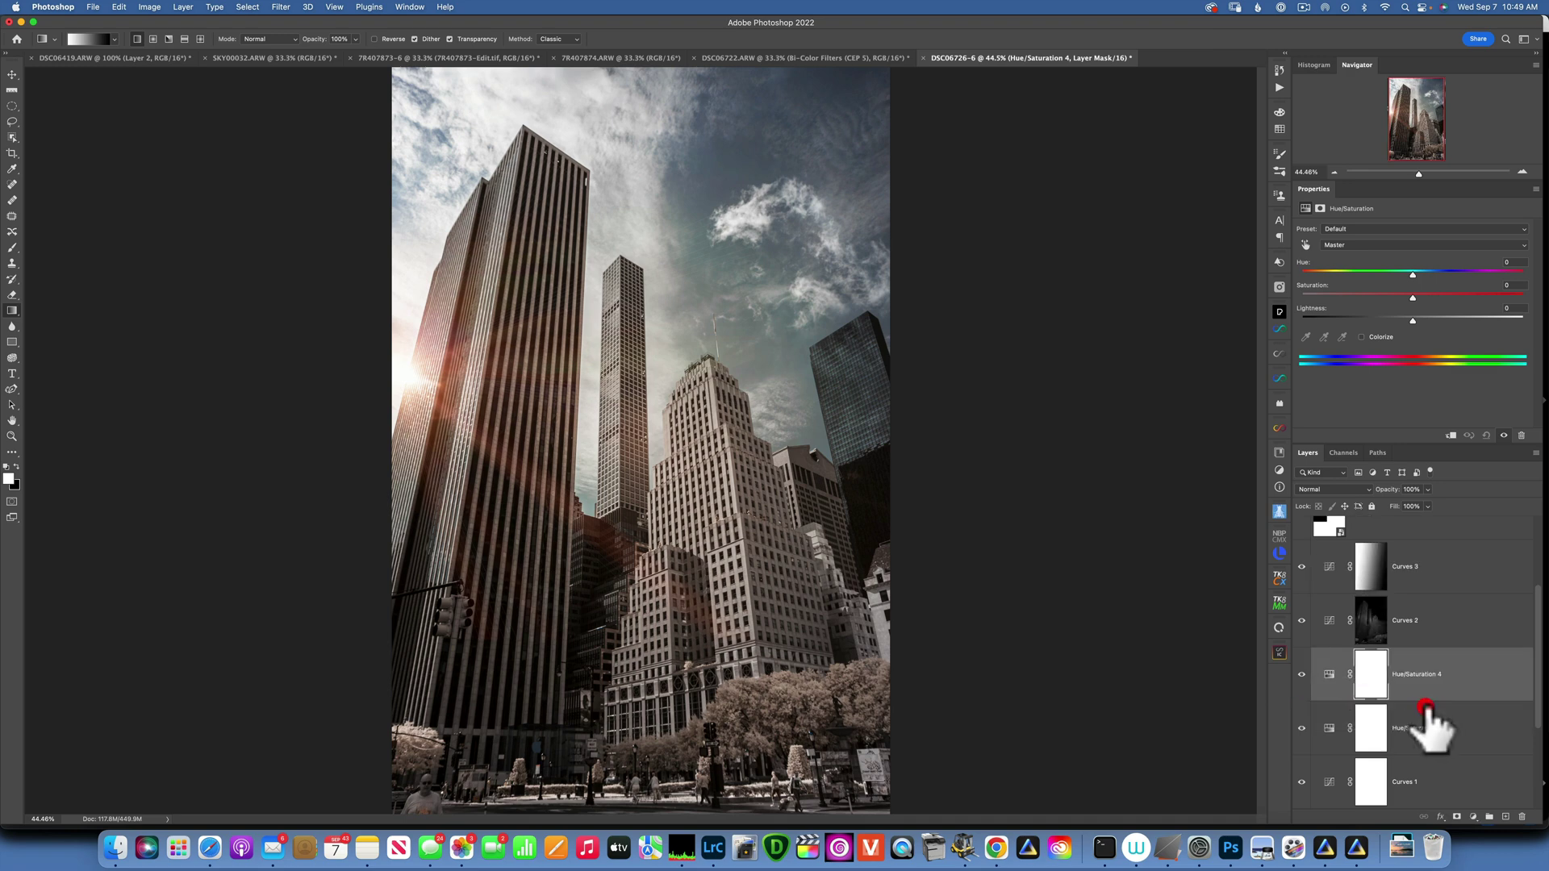
- Target the Reds of Hue/Saturation 4 by sampling the central stone building, and strongly lower their saturation
{"action": "left_click", "coordinate": [1329, 675]}
{"action": "left_click", "coordinate": [1304, 244]}
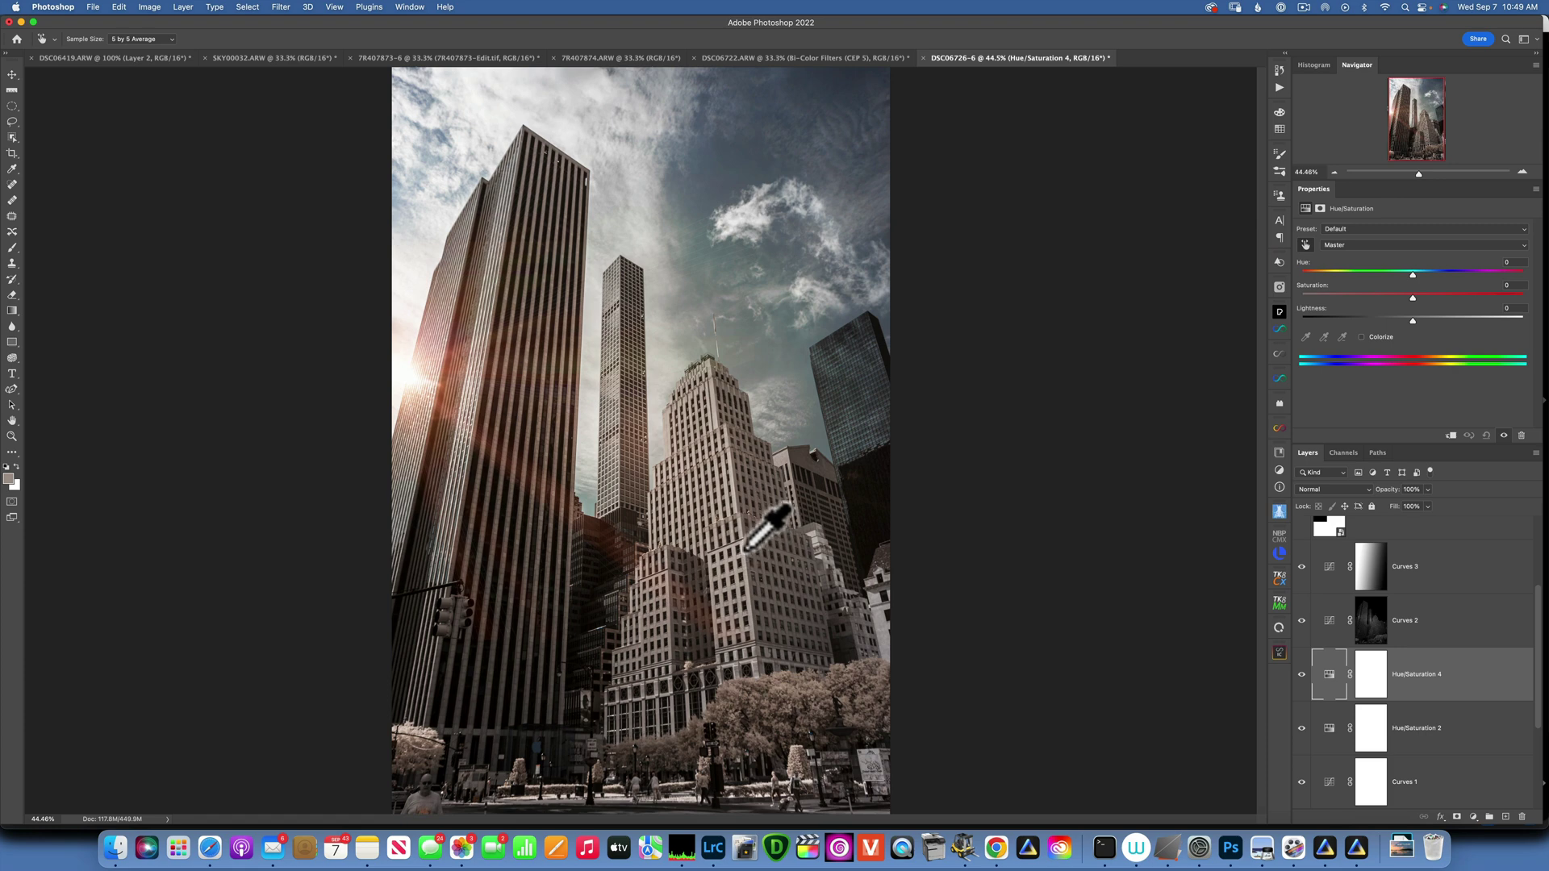
{"action": "left_click", "coordinate": [730, 573]}
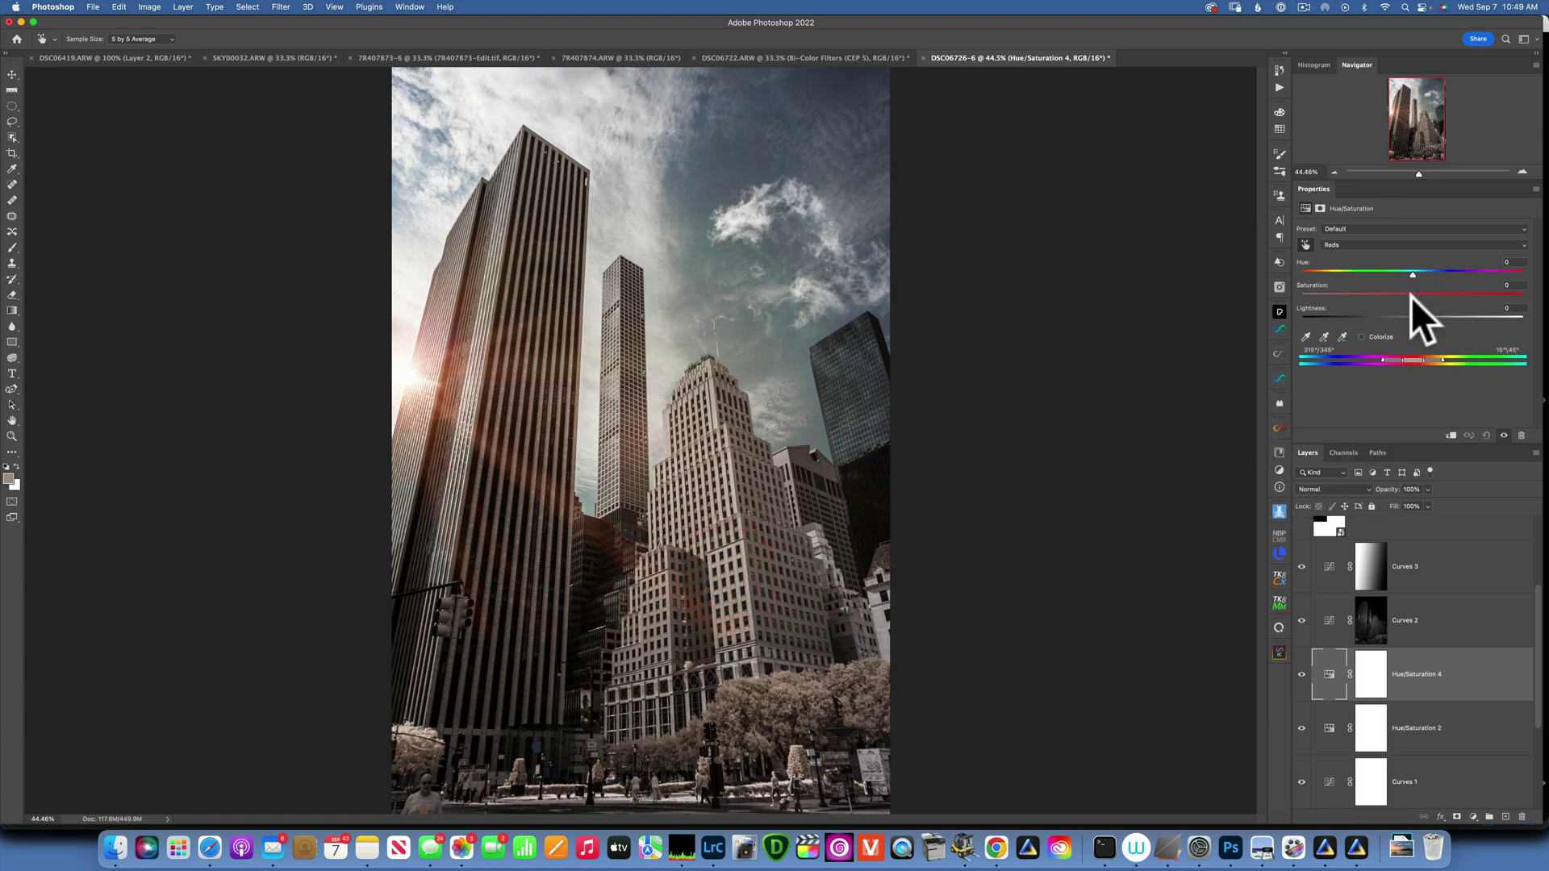
{"action": "left_click_drag", "start_coordinate": [1411, 295], "coordinate": [1396, 295]}
{"action": "mouse_move", "coordinate": [1323, 300]}
{"action": "left_mouse_down"}
{"action": "mouse_move", "coordinate": [1344, 302]}
{"action": "mouse_move", "coordinate": [1329, 302]}
{"action": "left_mouse_up"}
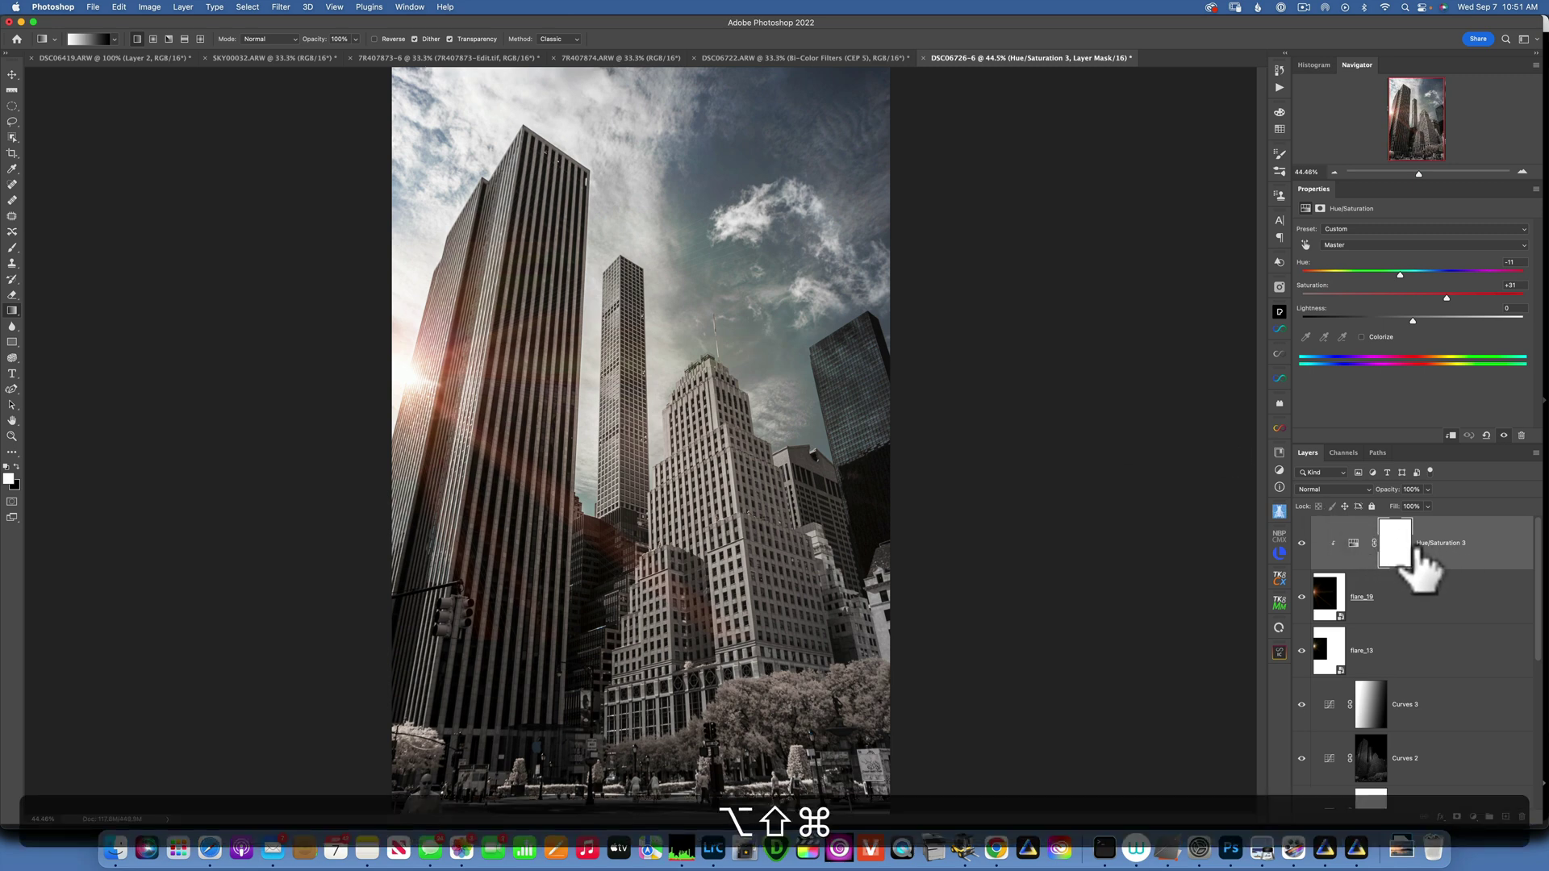
- Stamp all visible layers into a new top layer and apply a High Pass filter with a 2.2-pixel radius
{"action": "key", "text": "alt+shift+super+e"}
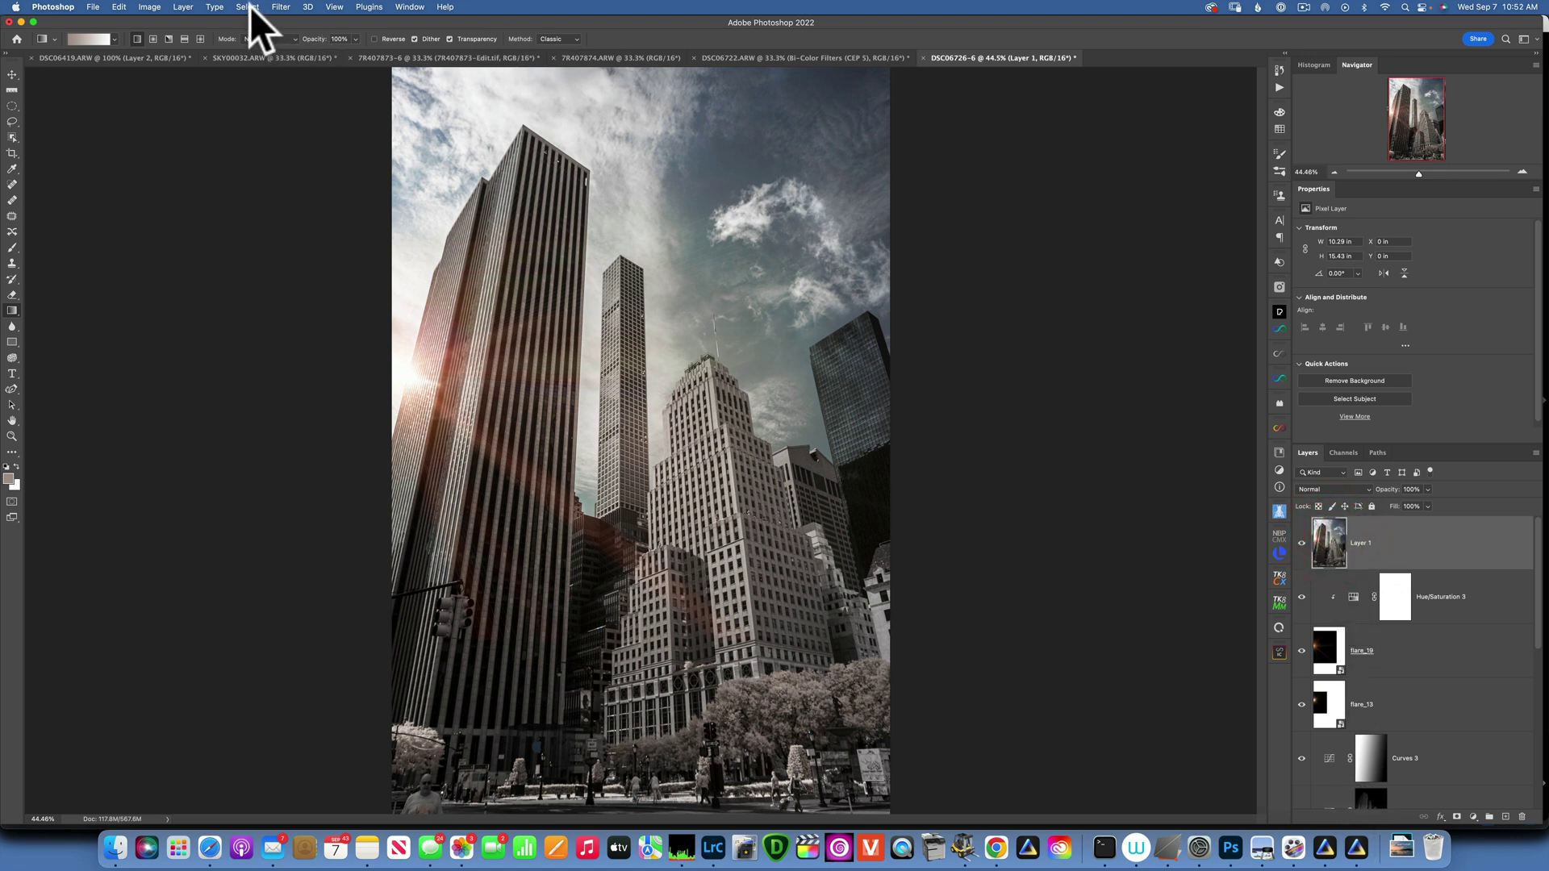
{"action": "left_click", "coordinate": [282, 7]}
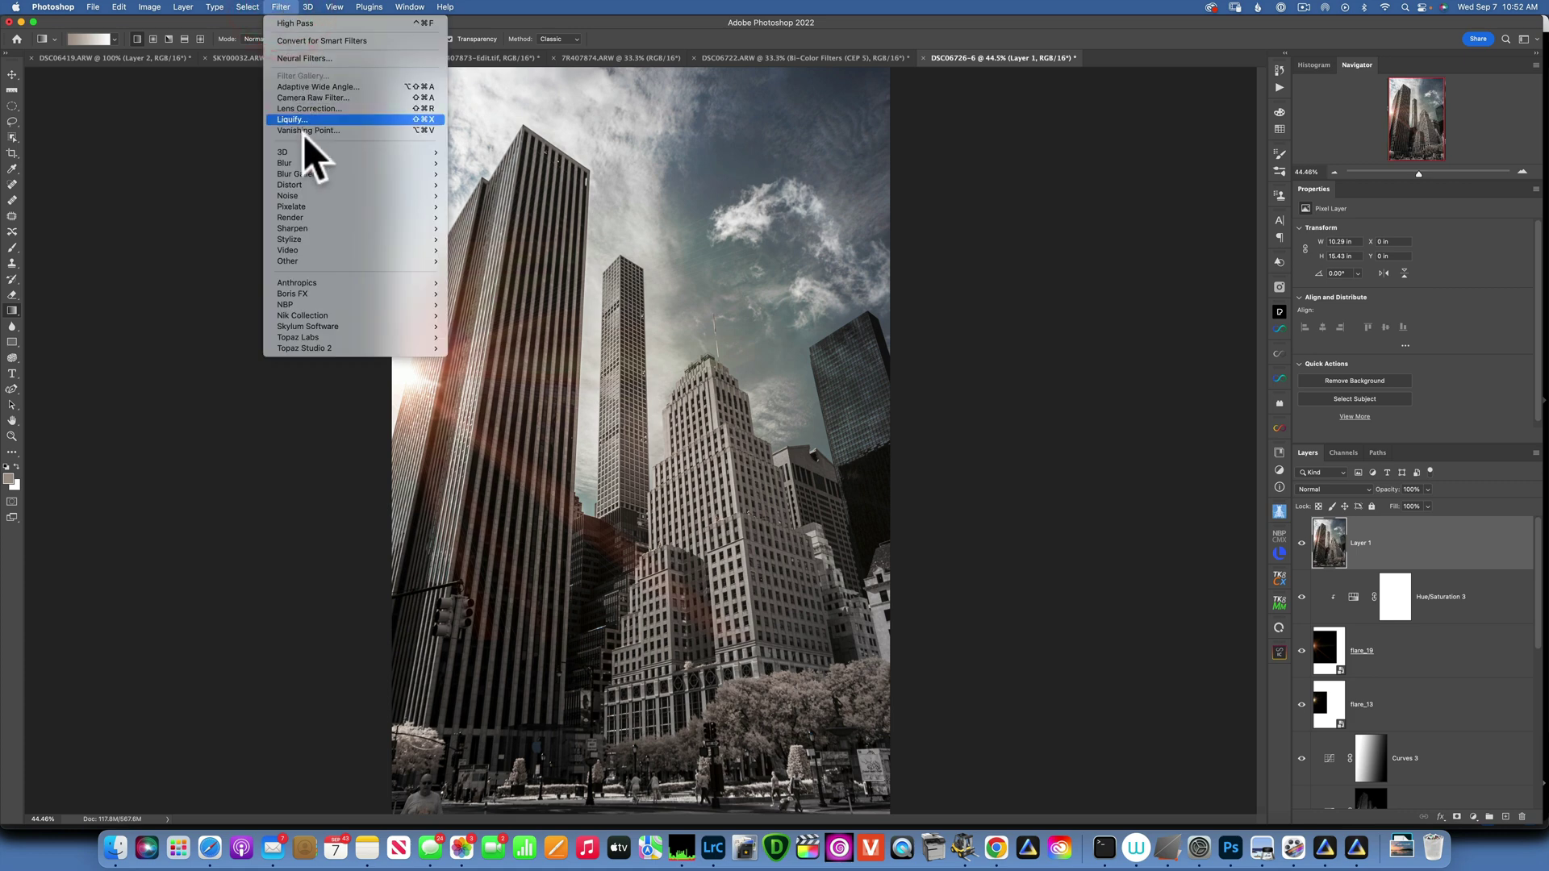
{"action": "mouse_move", "coordinate": [303, 263]}
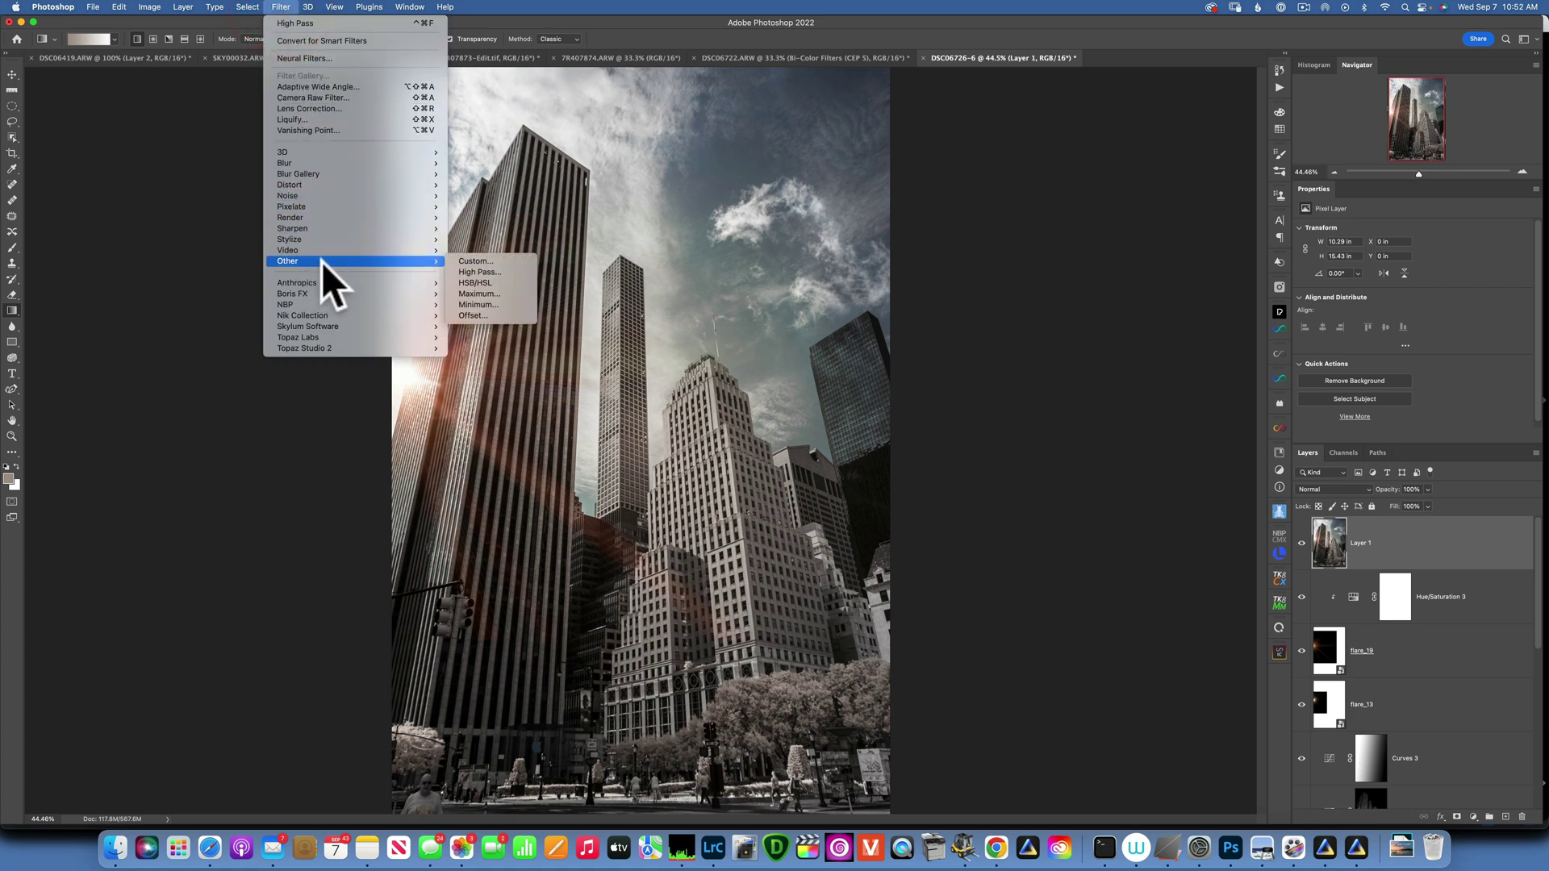
{"action": "left_click", "coordinate": [486, 273]}
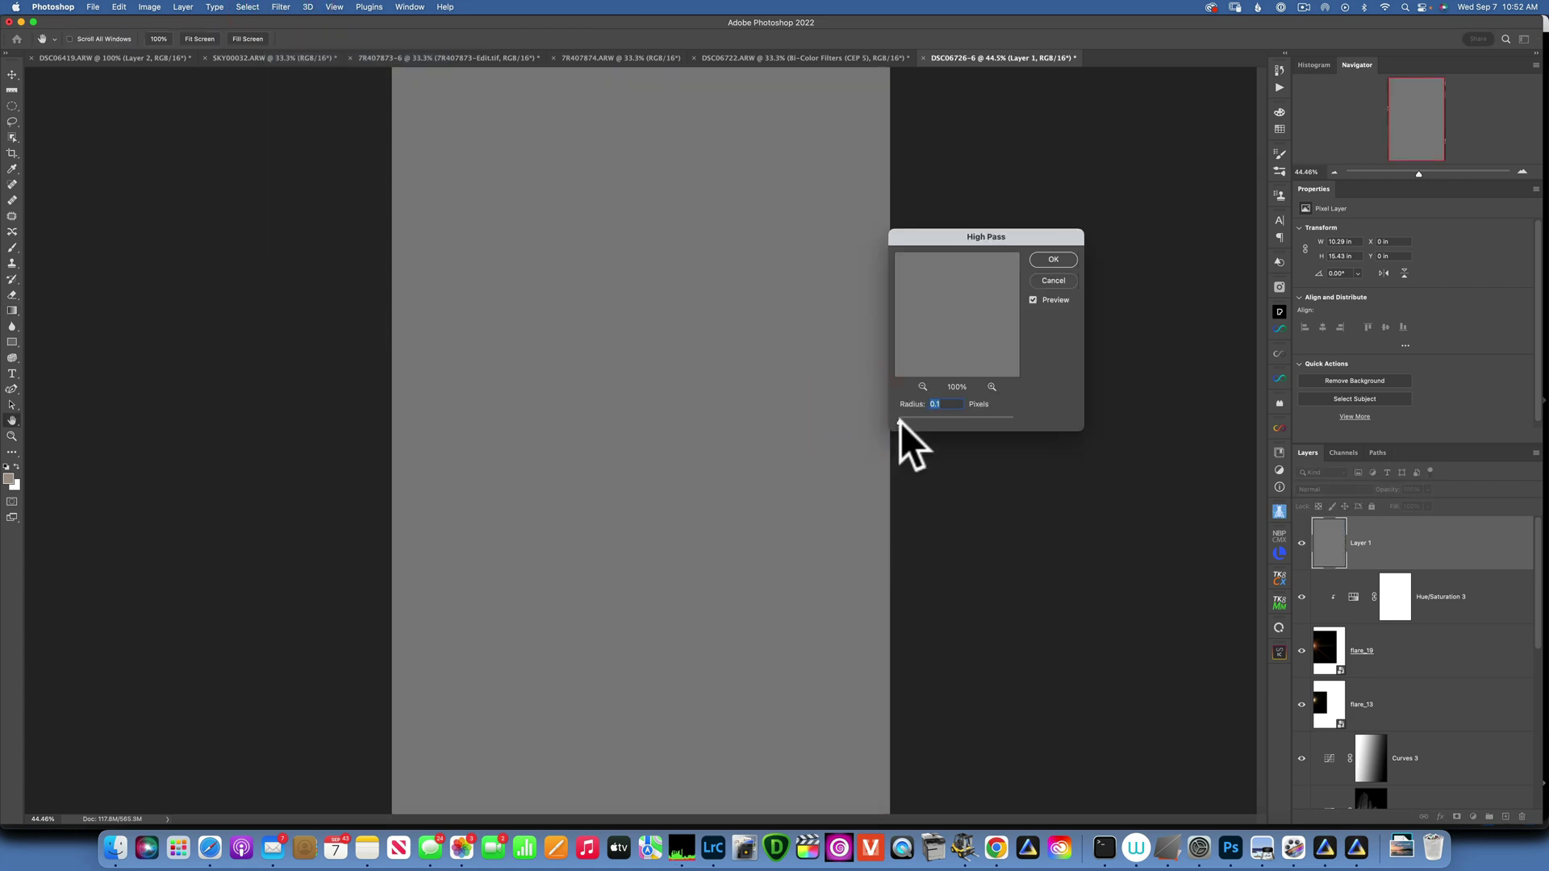
{"action": "left_click_drag", "start_coordinate": [901, 420], "coordinate": [915, 421]}
{"action": "left_click_drag", "start_coordinate": [913, 419], "coordinate": [915, 420]}
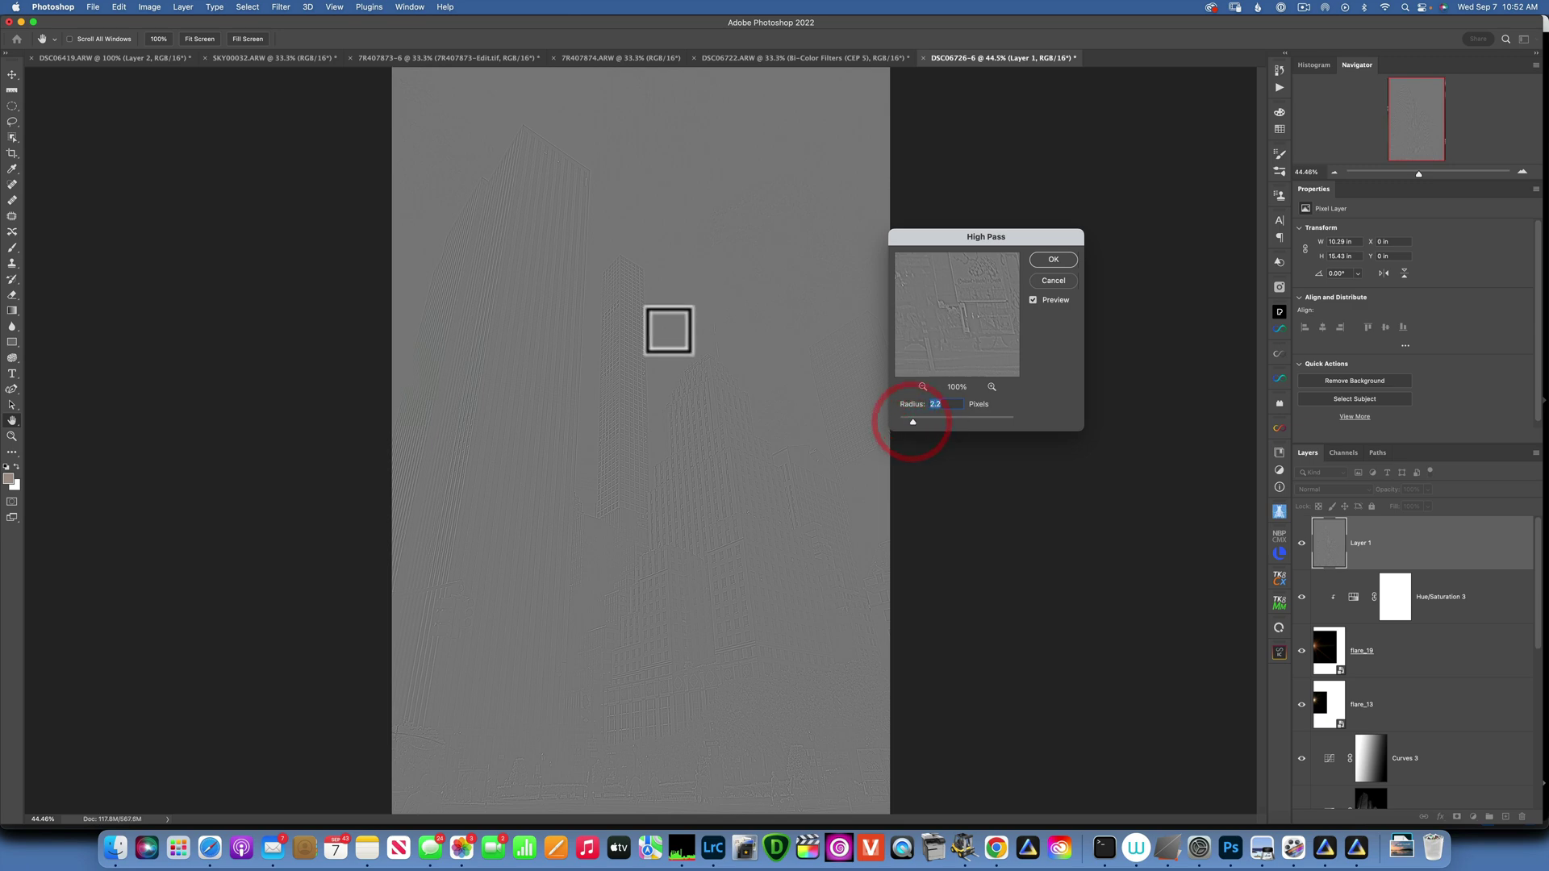
{"action": "left_click", "coordinate": [637, 333]}
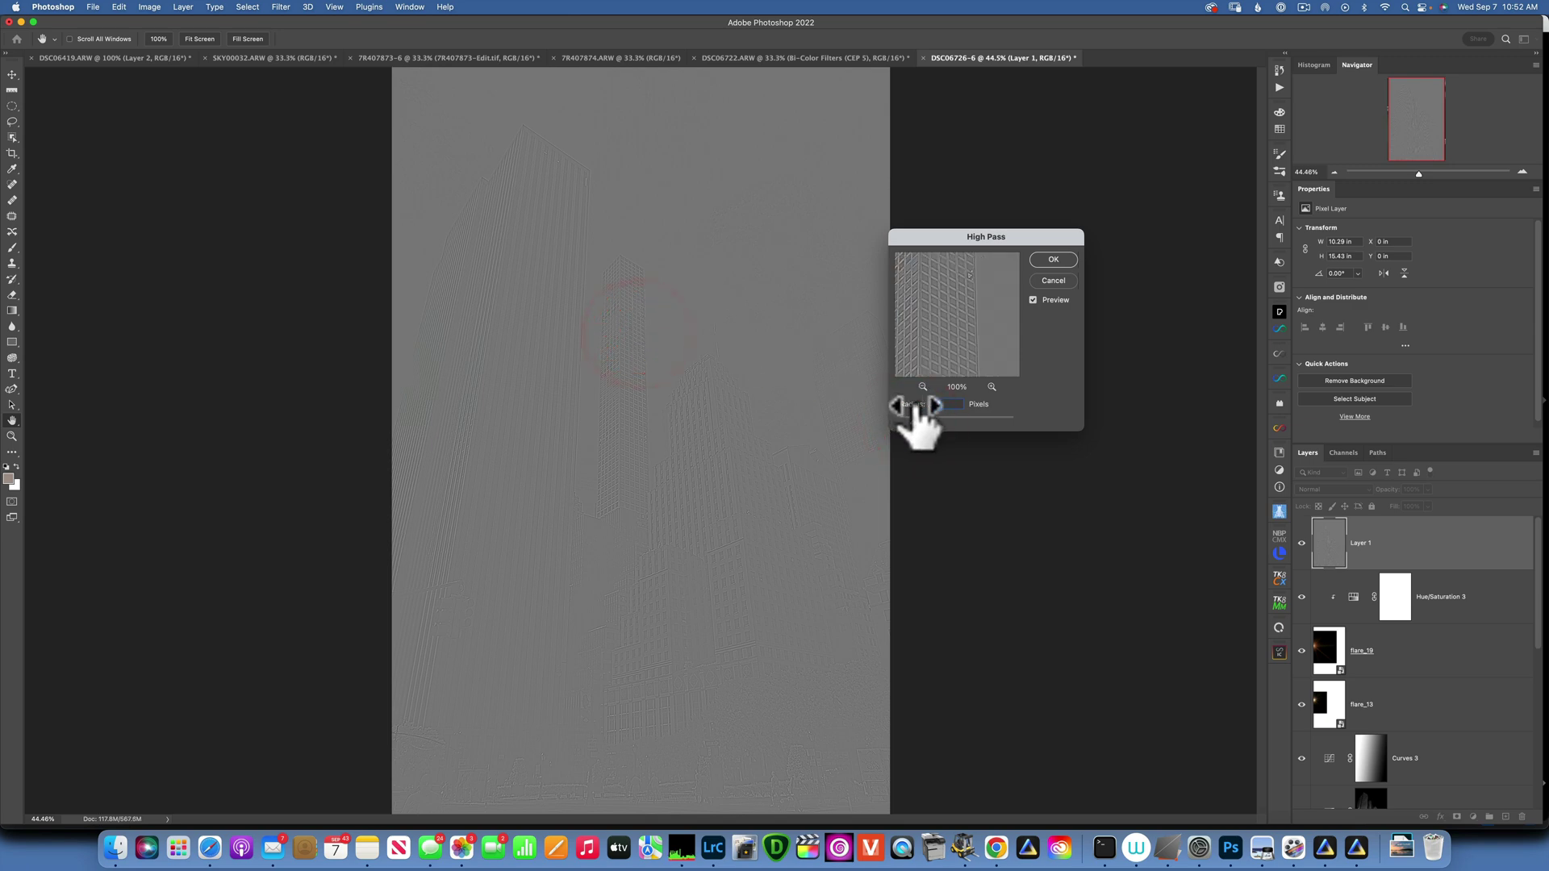
{"action": "left_click", "coordinate": [1054, 259]}
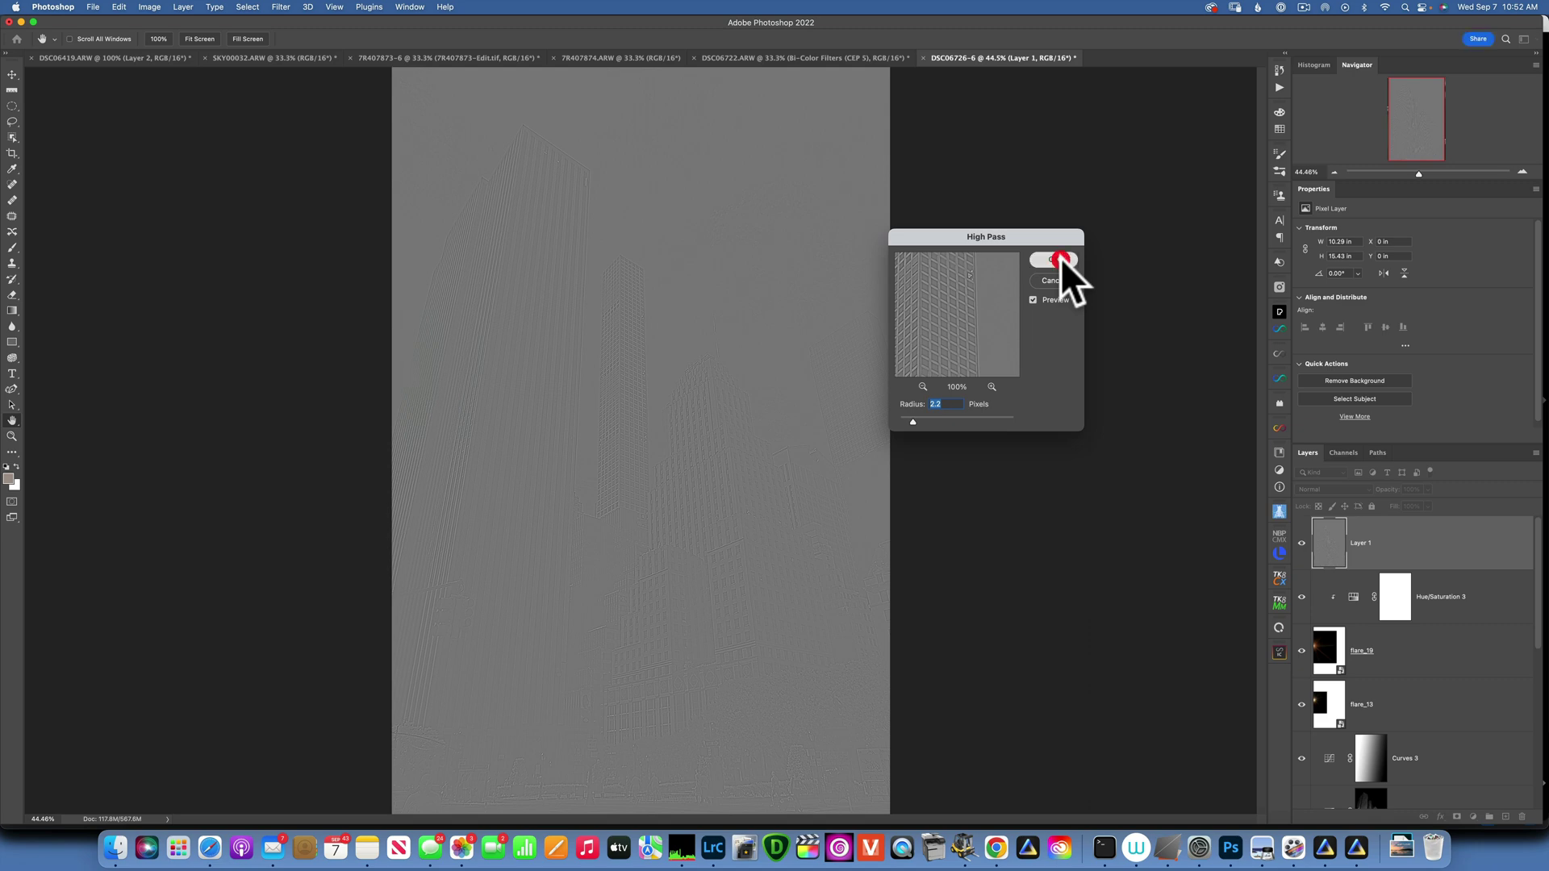
- Set Layer 1's blend mode to Overlay and compare the sharpening on and off at 100% zoom on the buildings
{"action": "left_click", "coordinate": [1339, 489]}
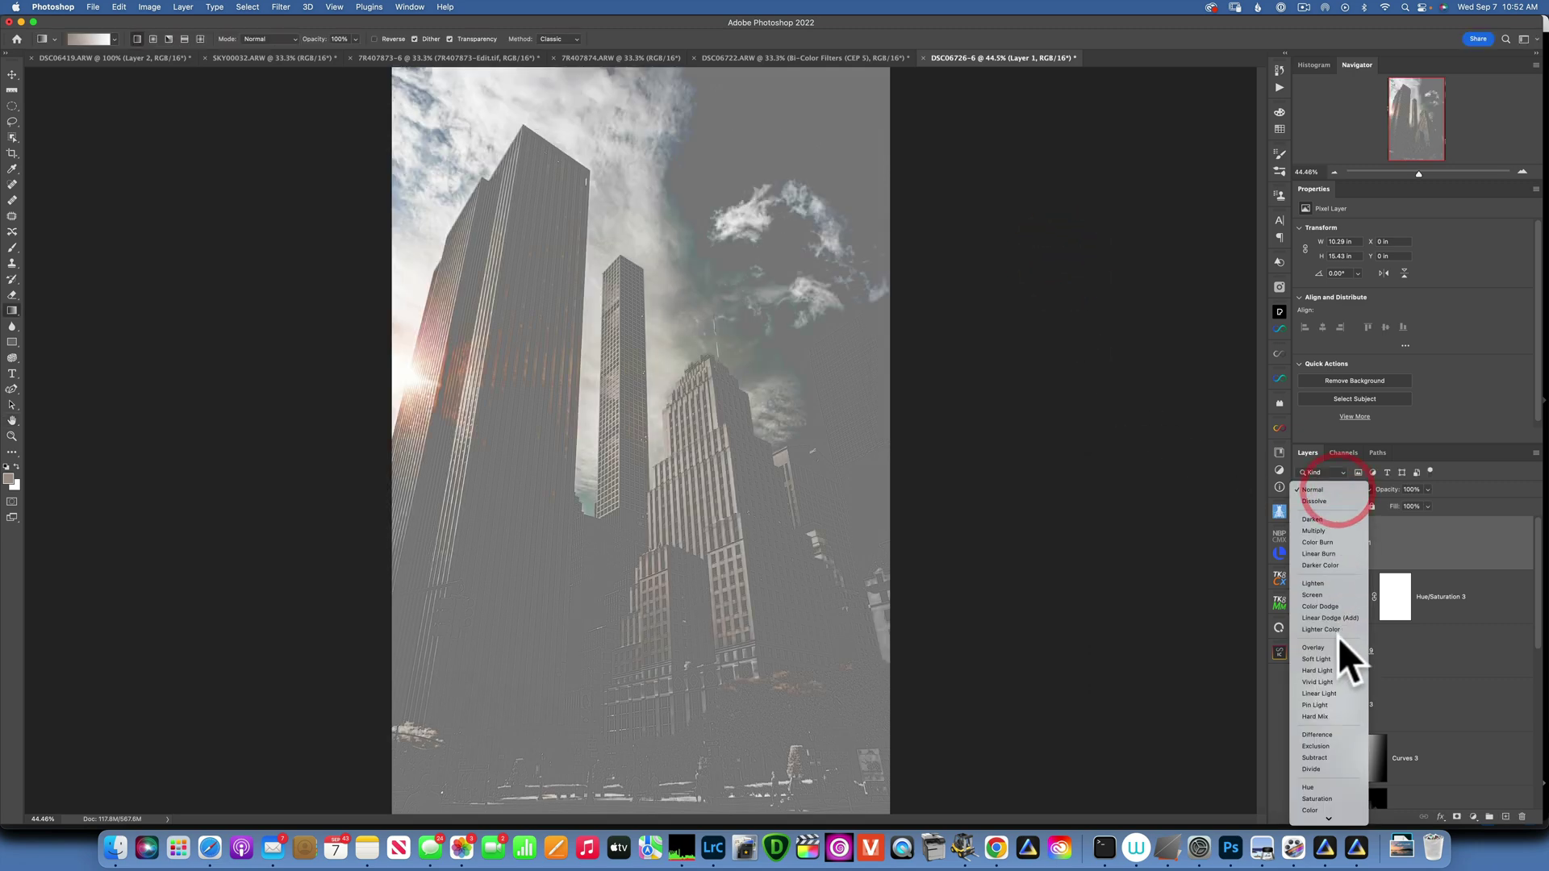
{"action": "left_click", "coordinate": [1329, 648]}
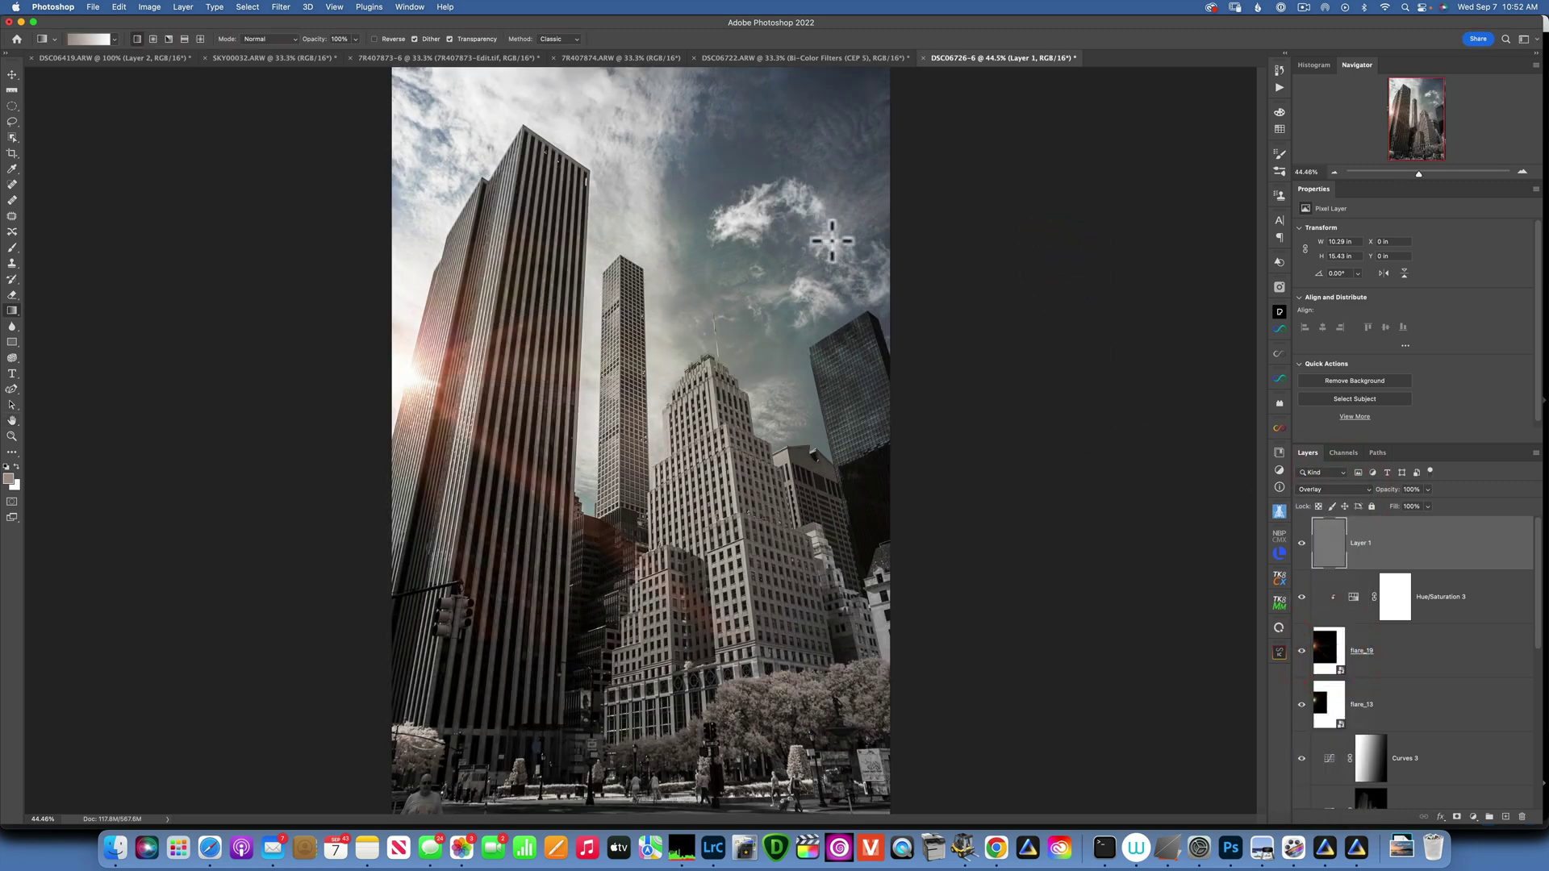
{"action": "key", "text": "z"}
{"action": "left_click", "coordinate": [330, 39]}
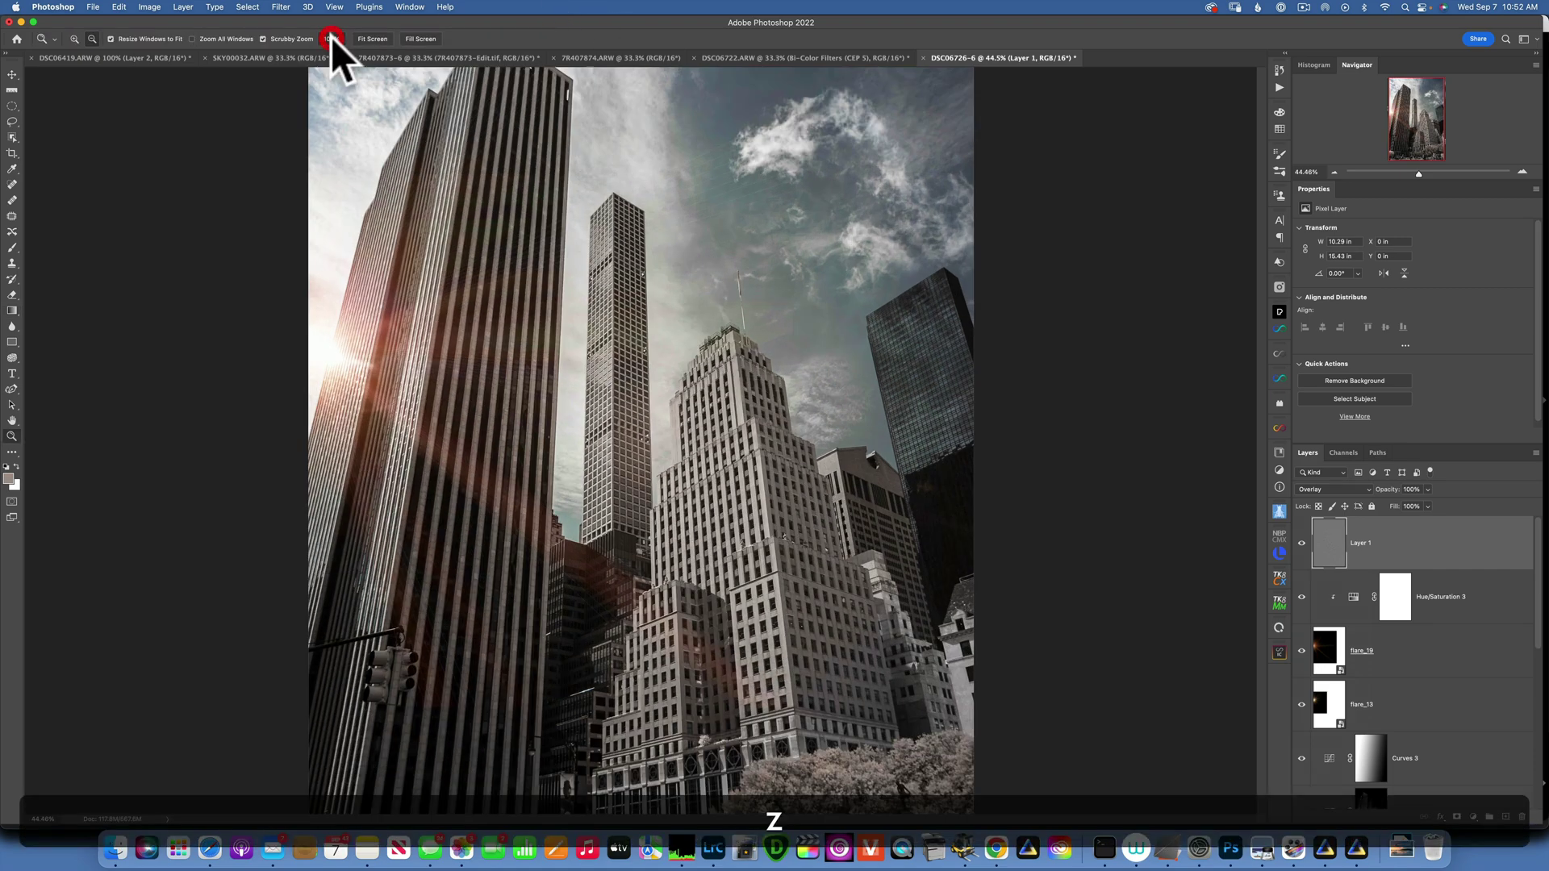
{"action": "key", "text": "g"}
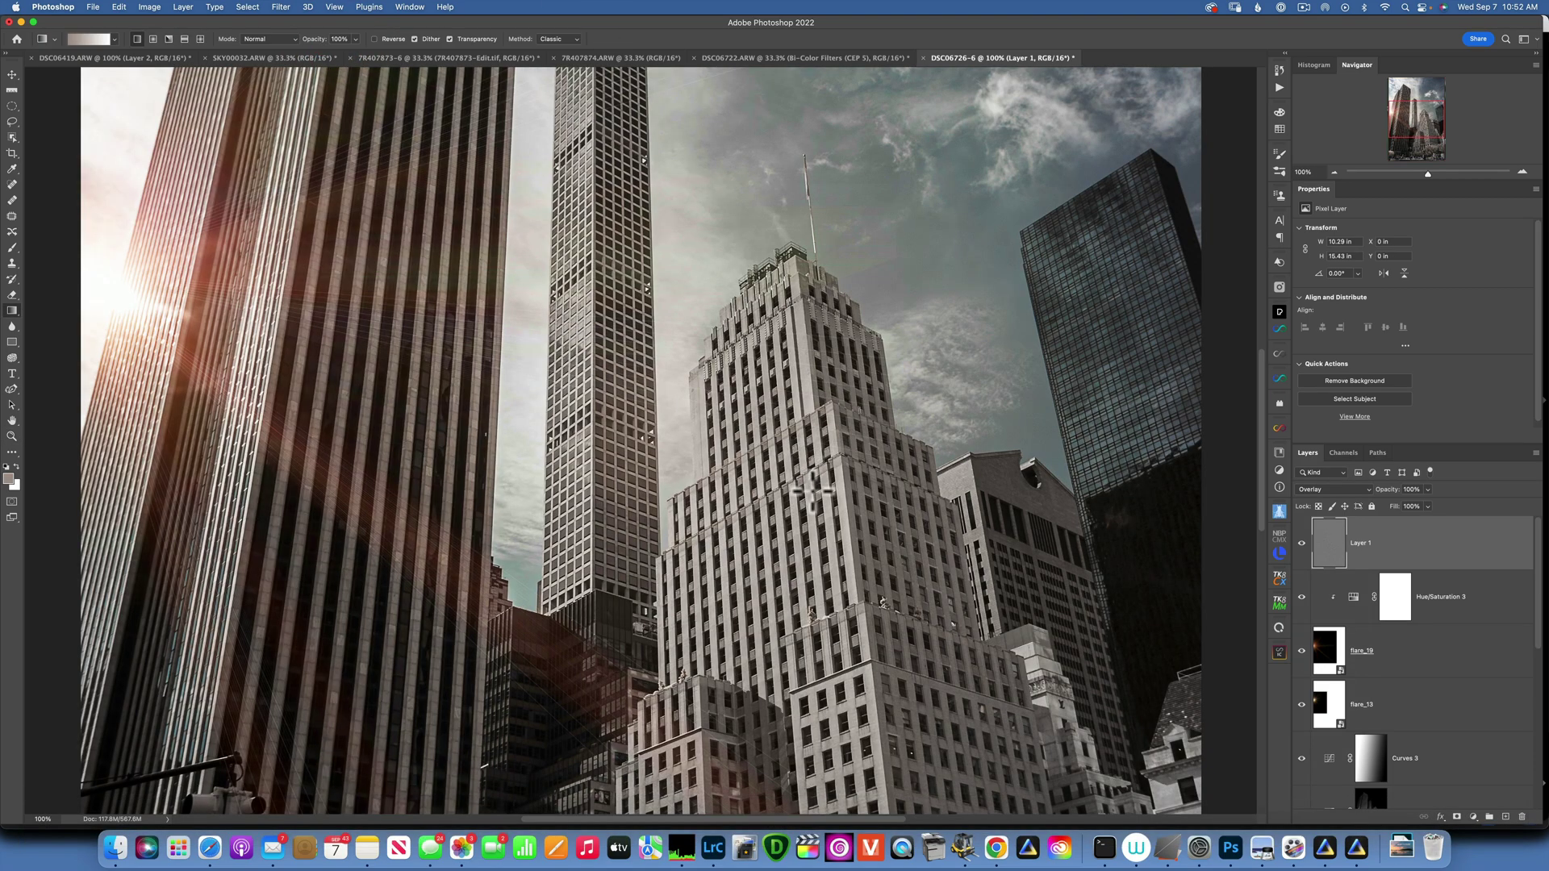
{"action": "left_click_drag", "start_coordinate": [823, 496], "coordinate": [692, 387]}
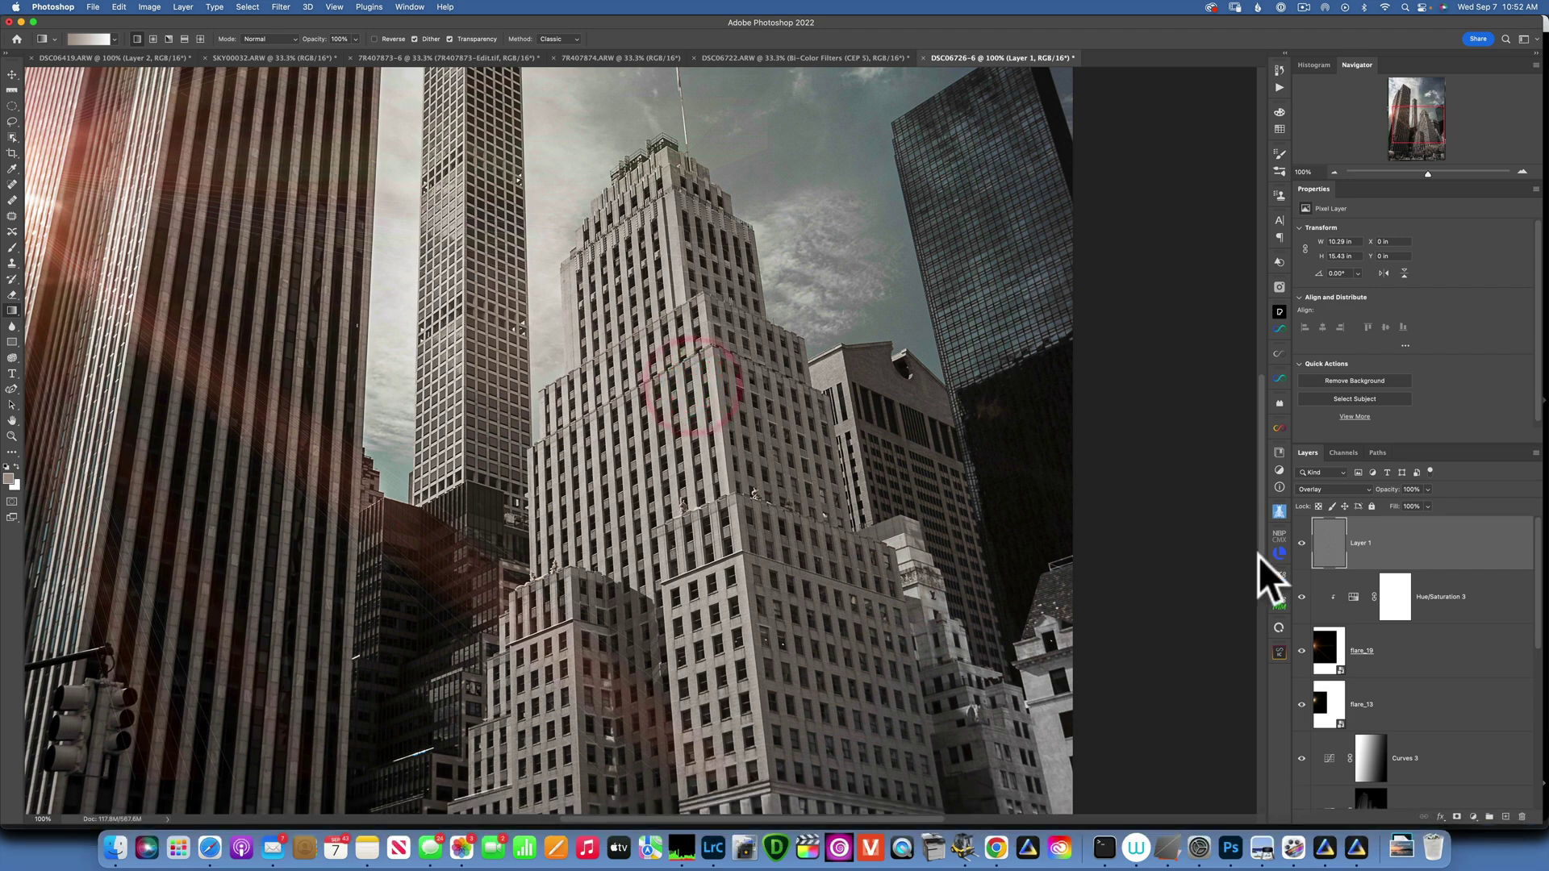
{"action": "left_click", "coordinate": [1301, 543]}
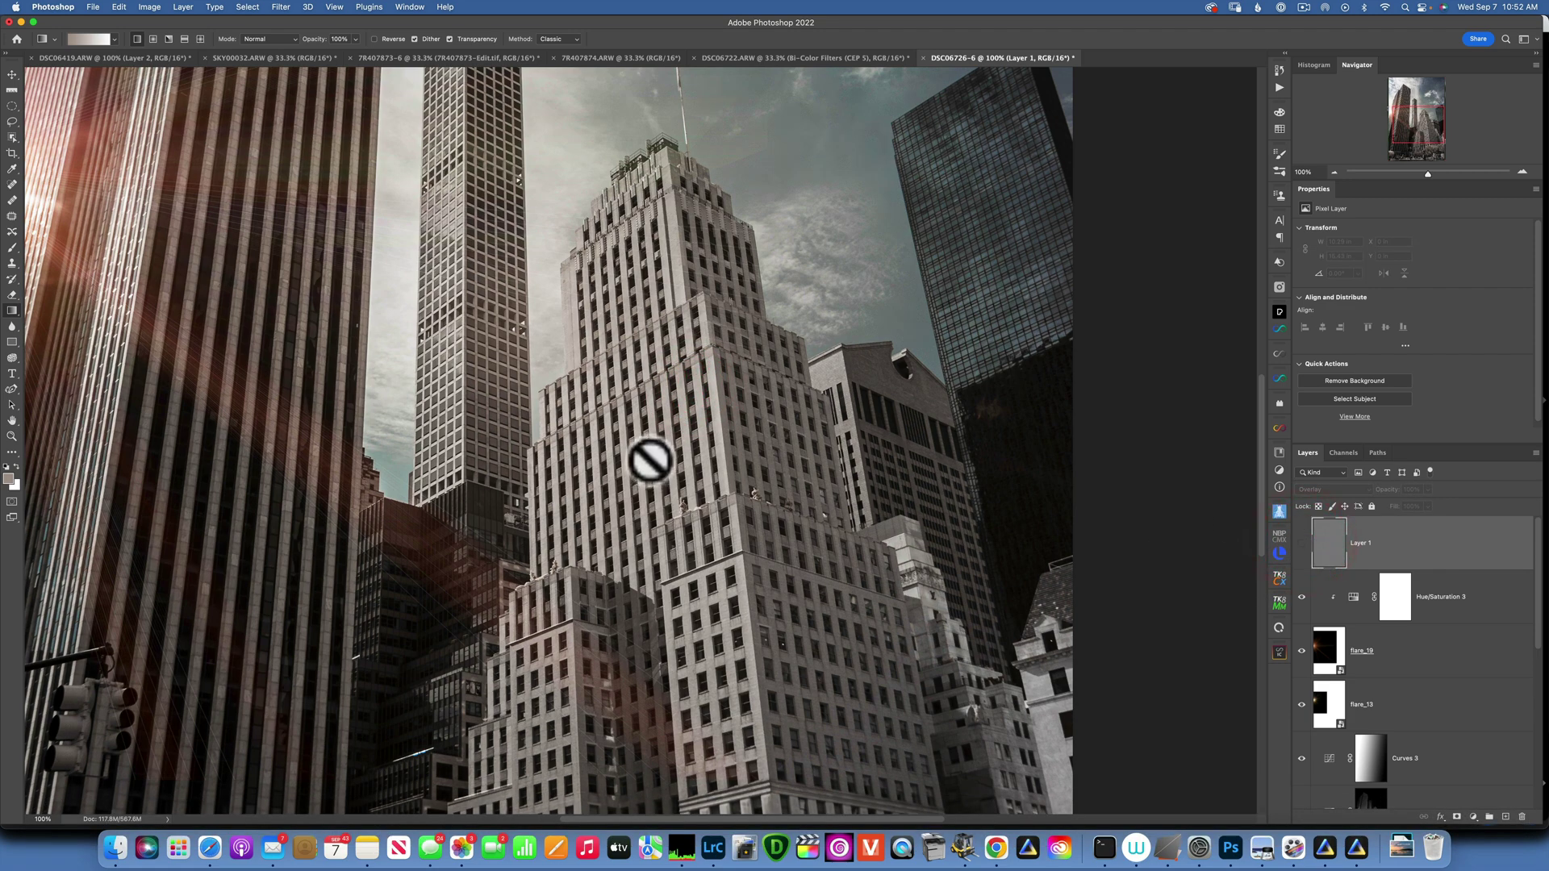
{"action": "left_click", "coordinate": [1301, 543]}
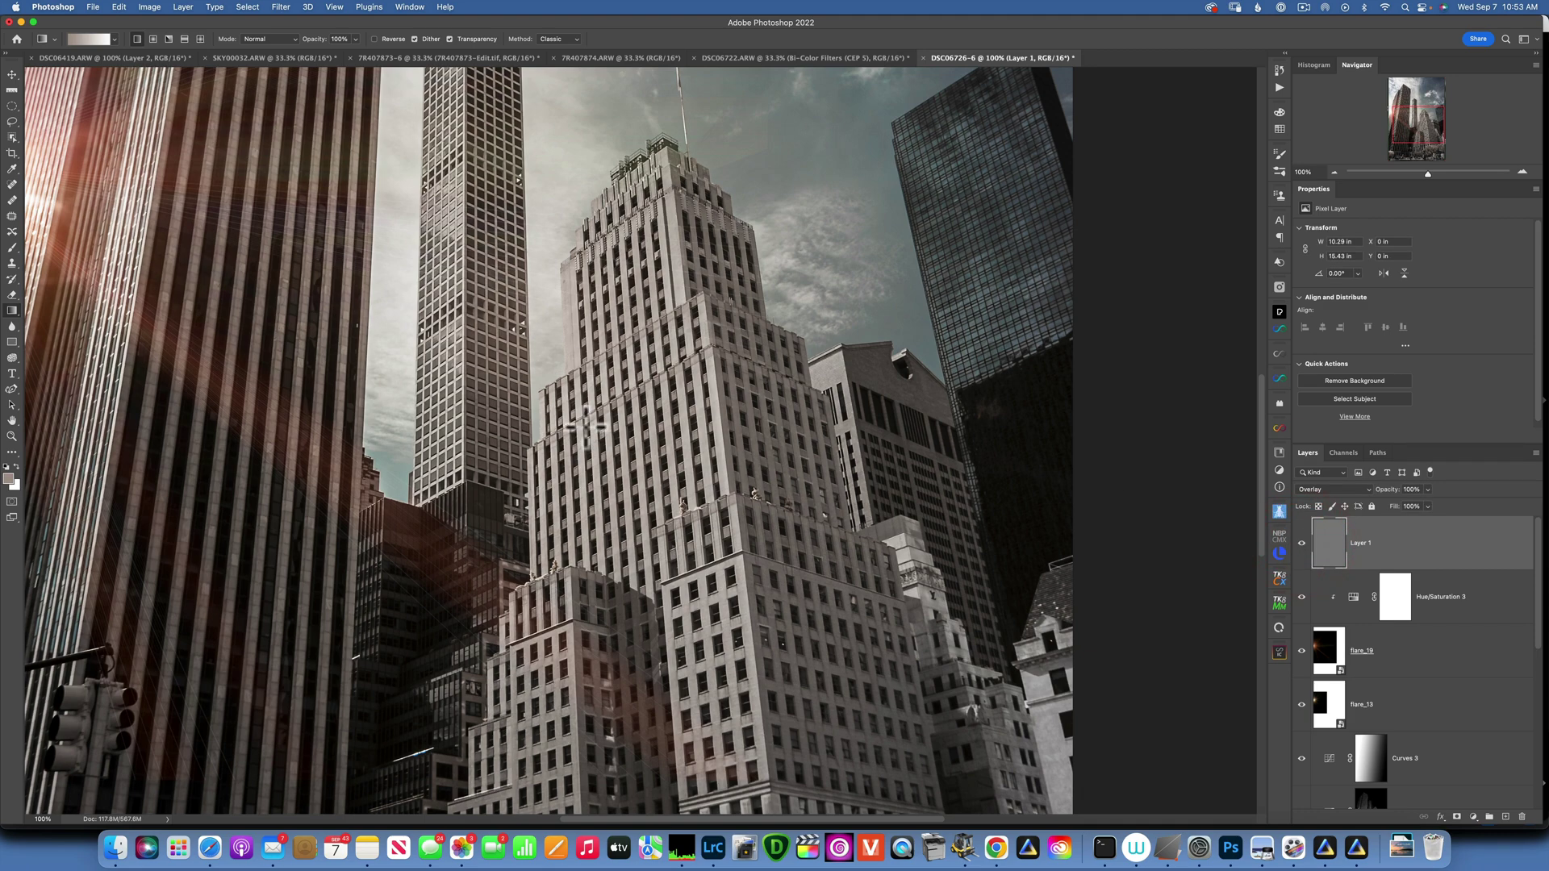
{"action": "key", "text": "super+0"}
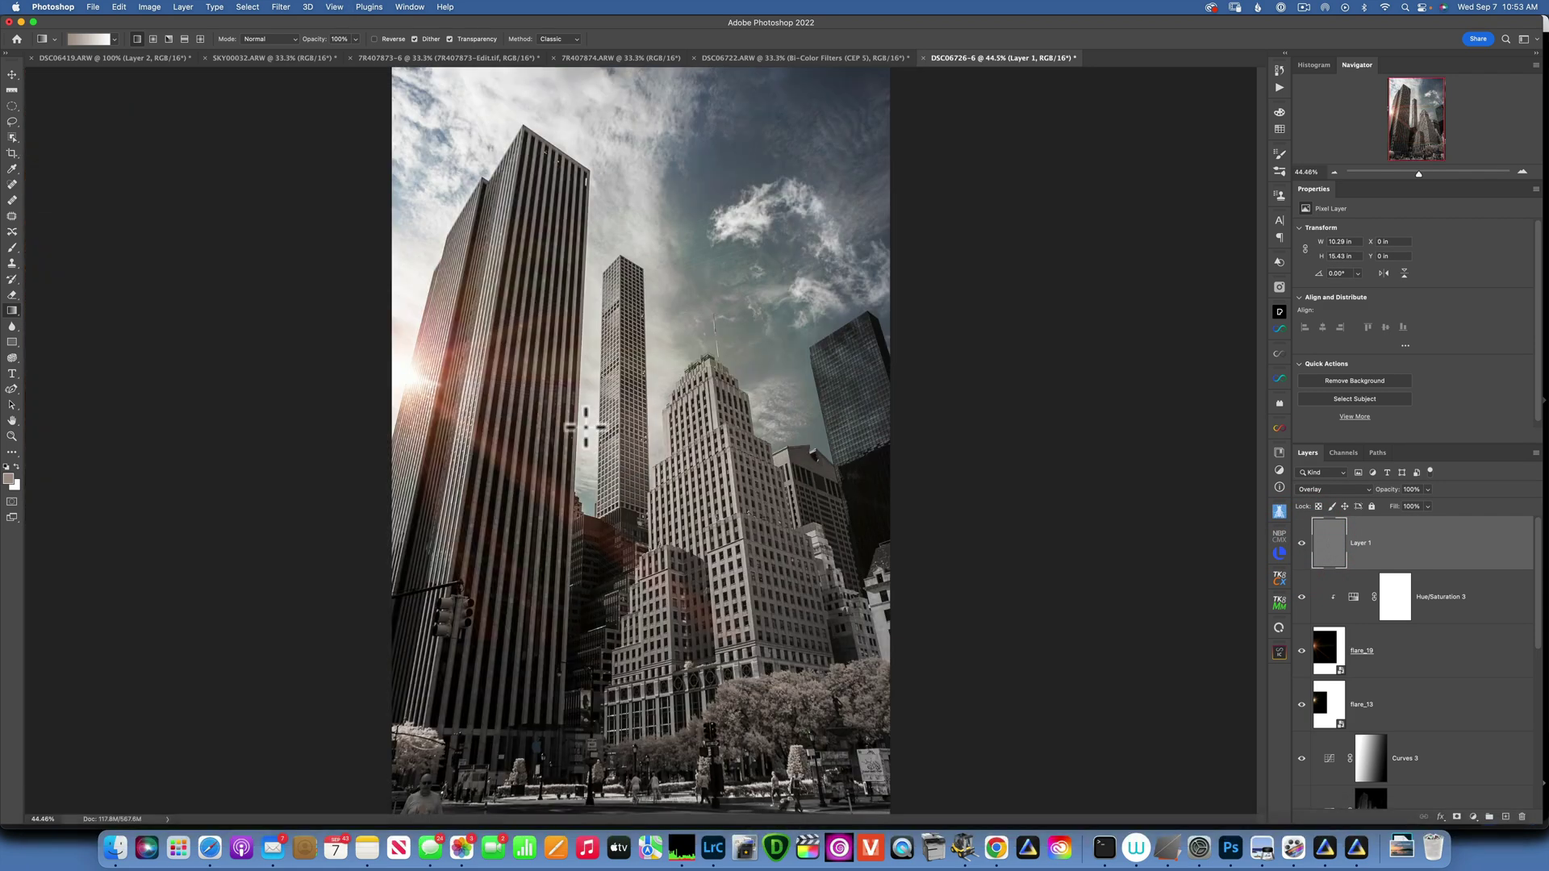
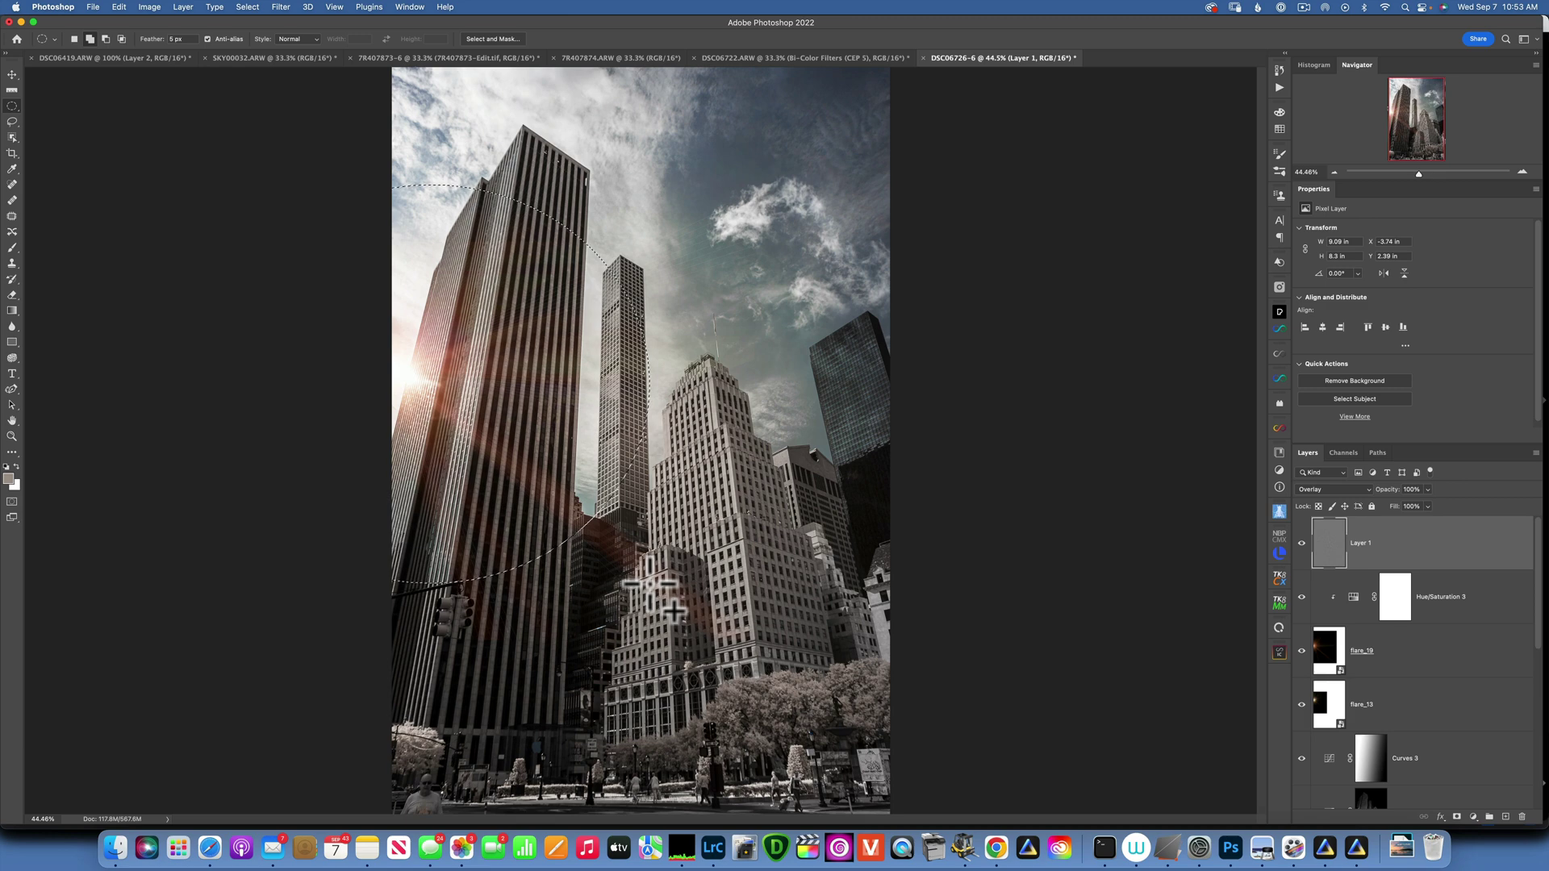
- Add a Curves adjustment layer from the elliptical selection around the sun flare and pull its RGB midtones well down
{"action": "left_click", "coordinate": [1473, 814]}
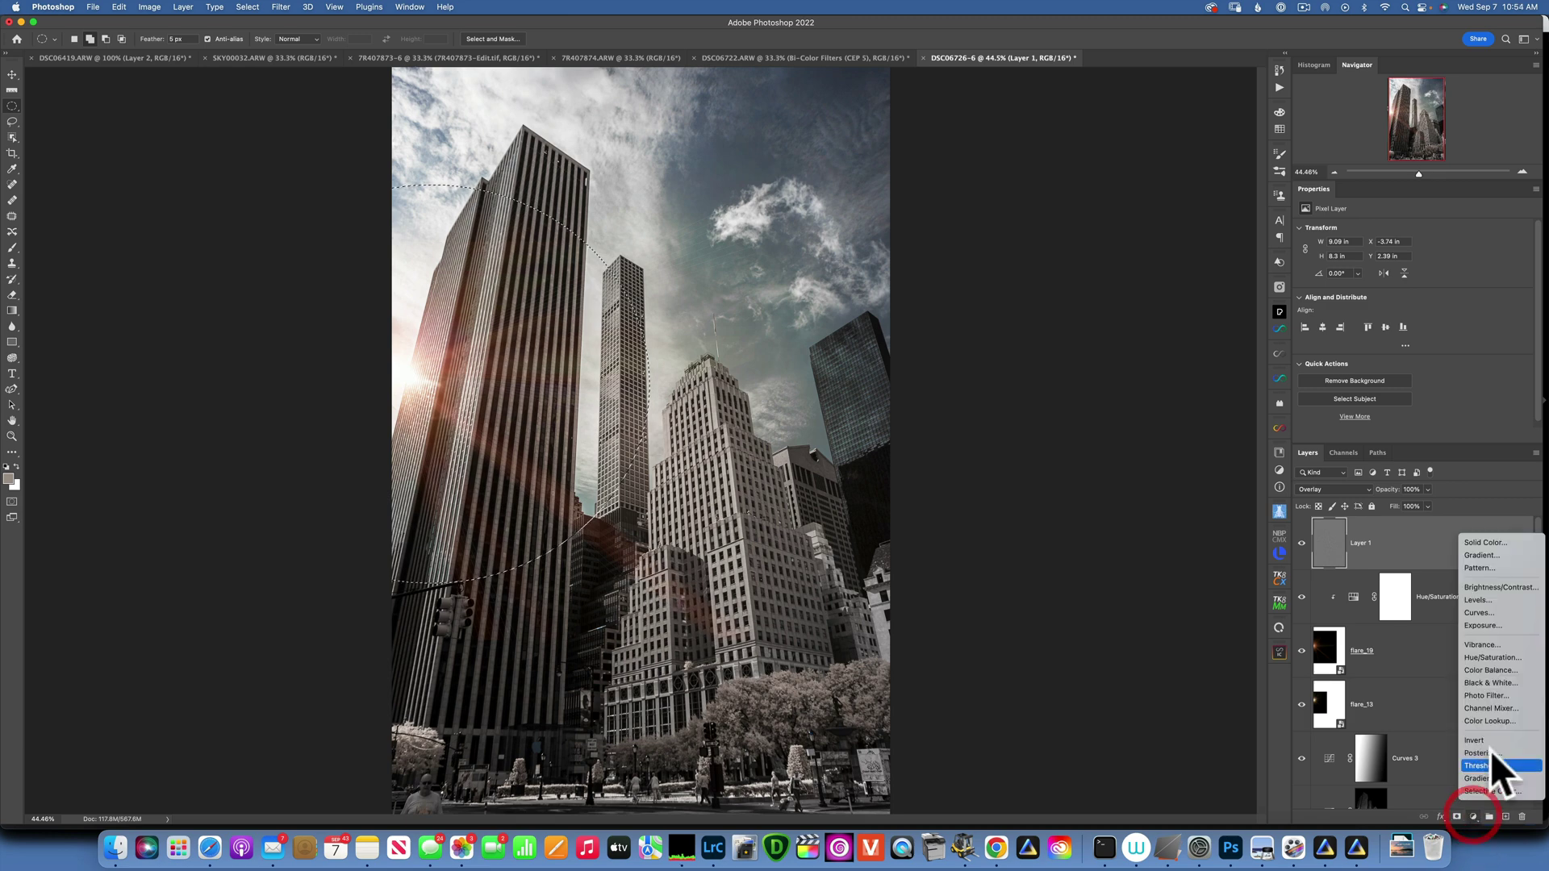
{"action": "left_click", "coordinate": [1488, 615]}
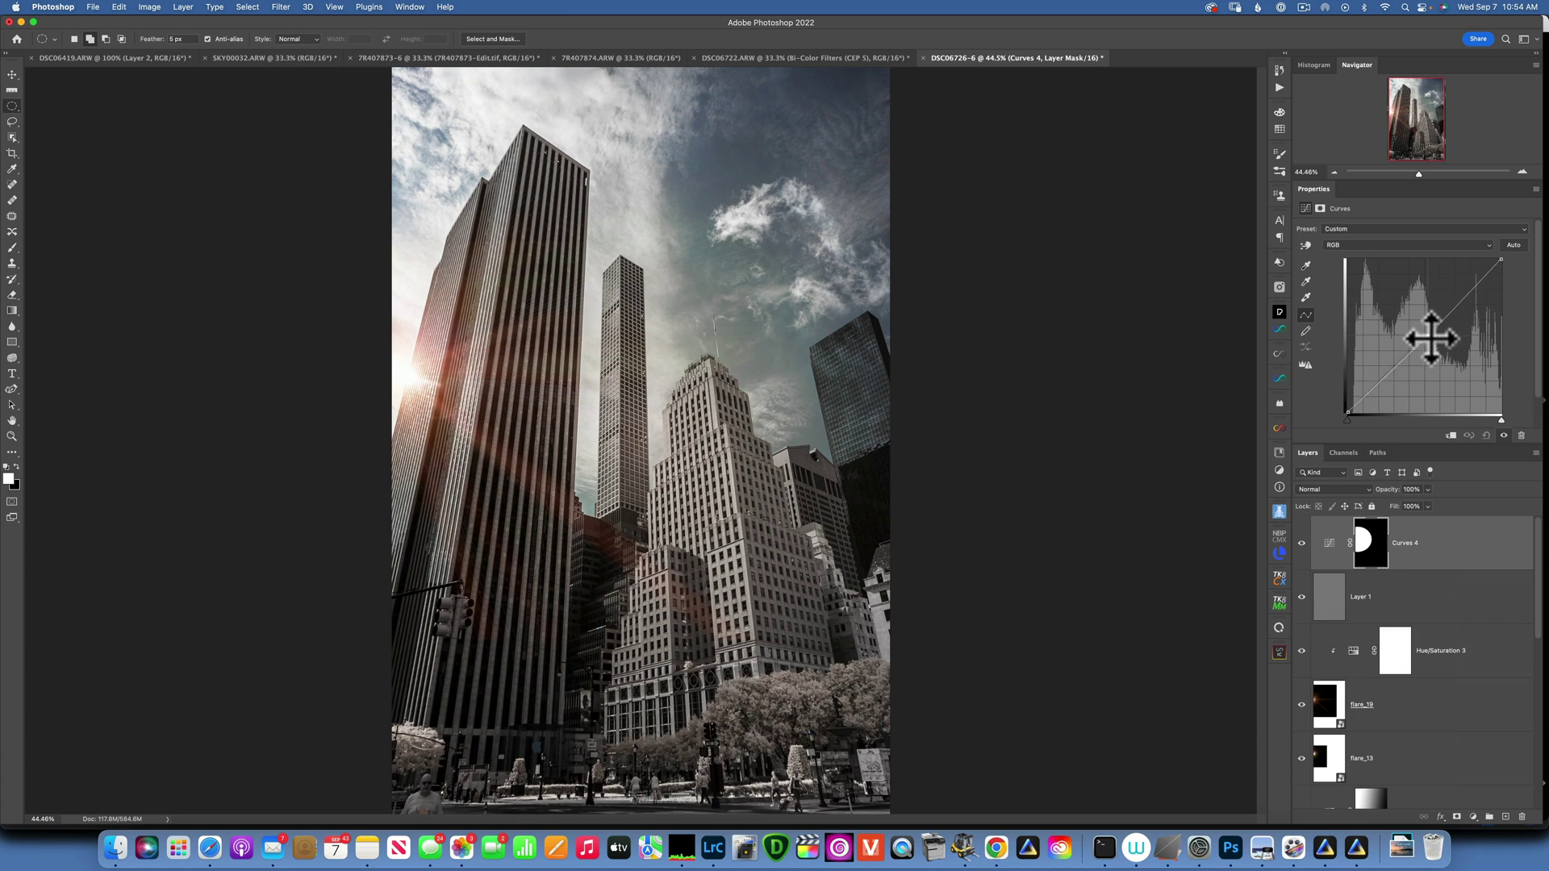
{"action": "left_click_drag", "start_coordinate": [1425, 332], "coordinate": [1445, 347]}
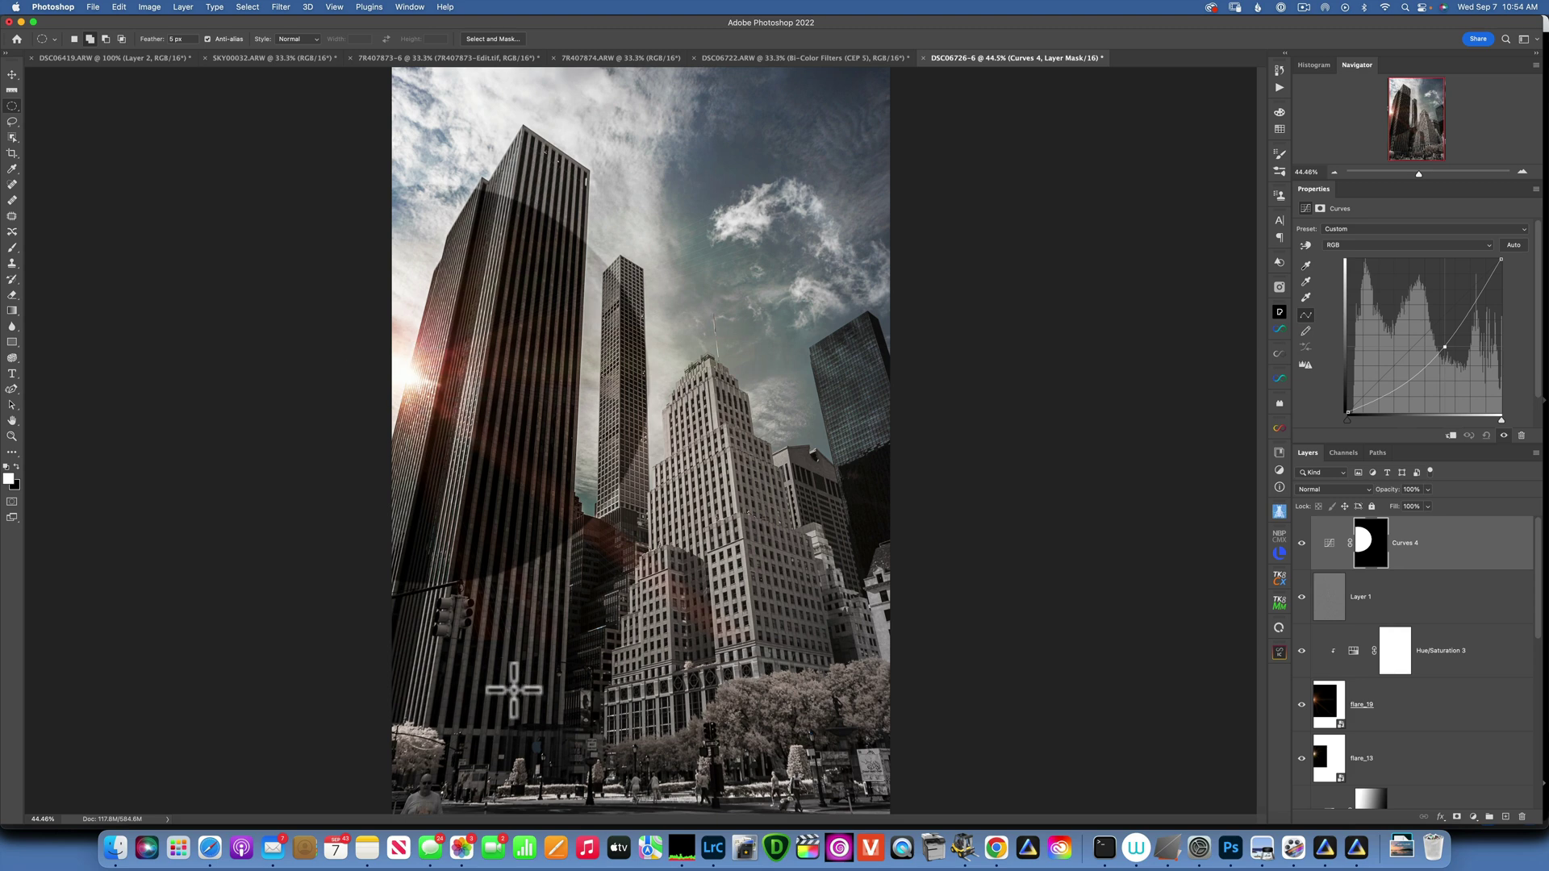
- Invert the Curves 4 mask so the darkening surrounds the flare, and feather it to over 700 px
{"action": "left_click", "coordinate": [1370, 542]}
{"action": "key", "text": "super+i"}
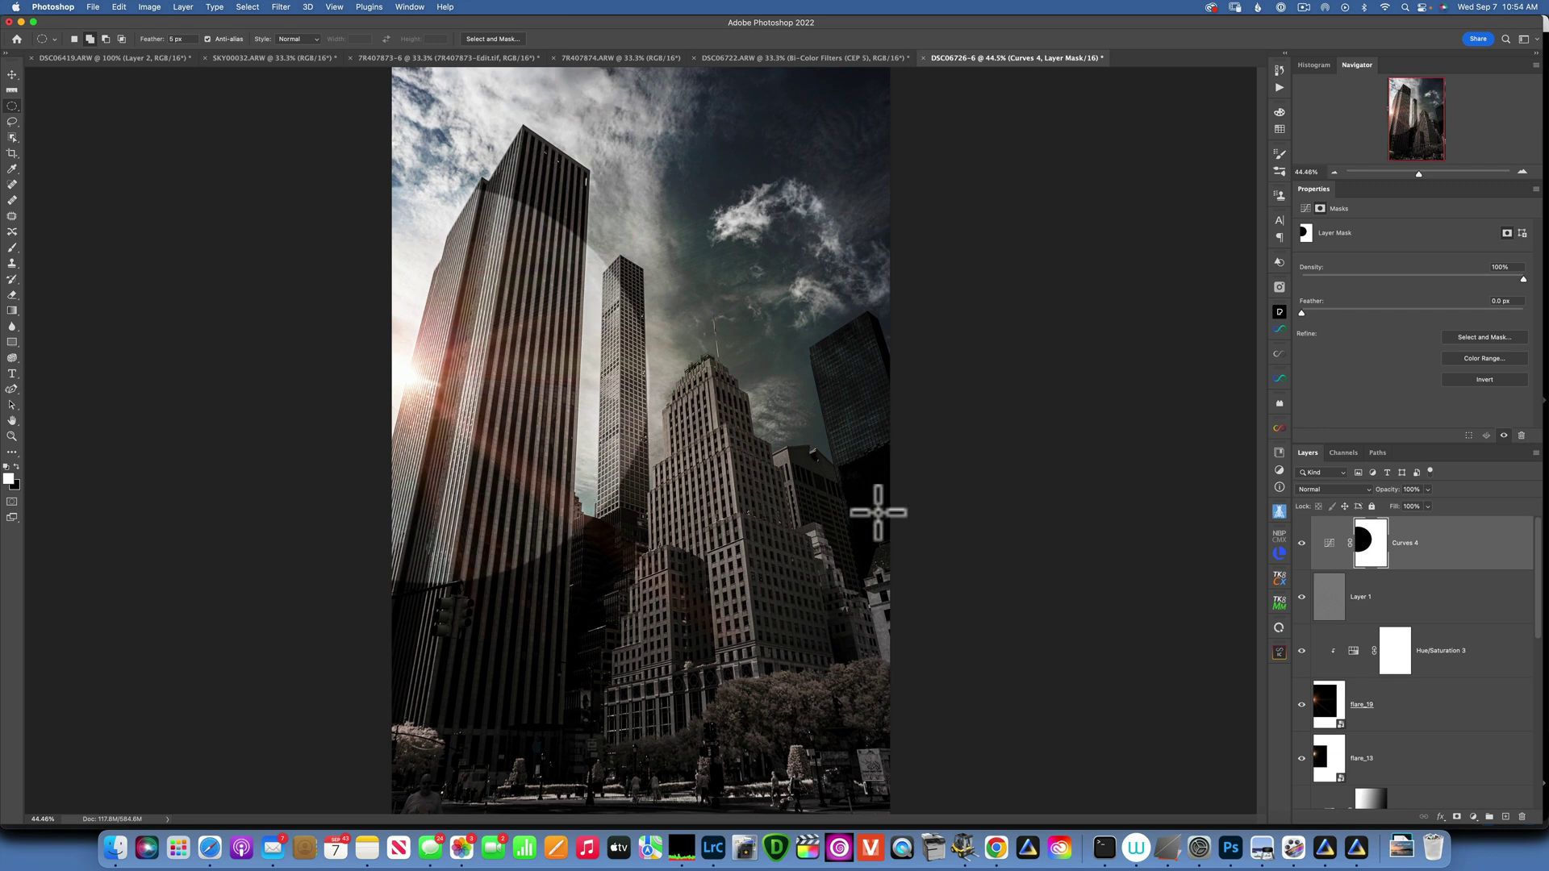
{"action": "left_click", "coordinate": [1371, 544]}
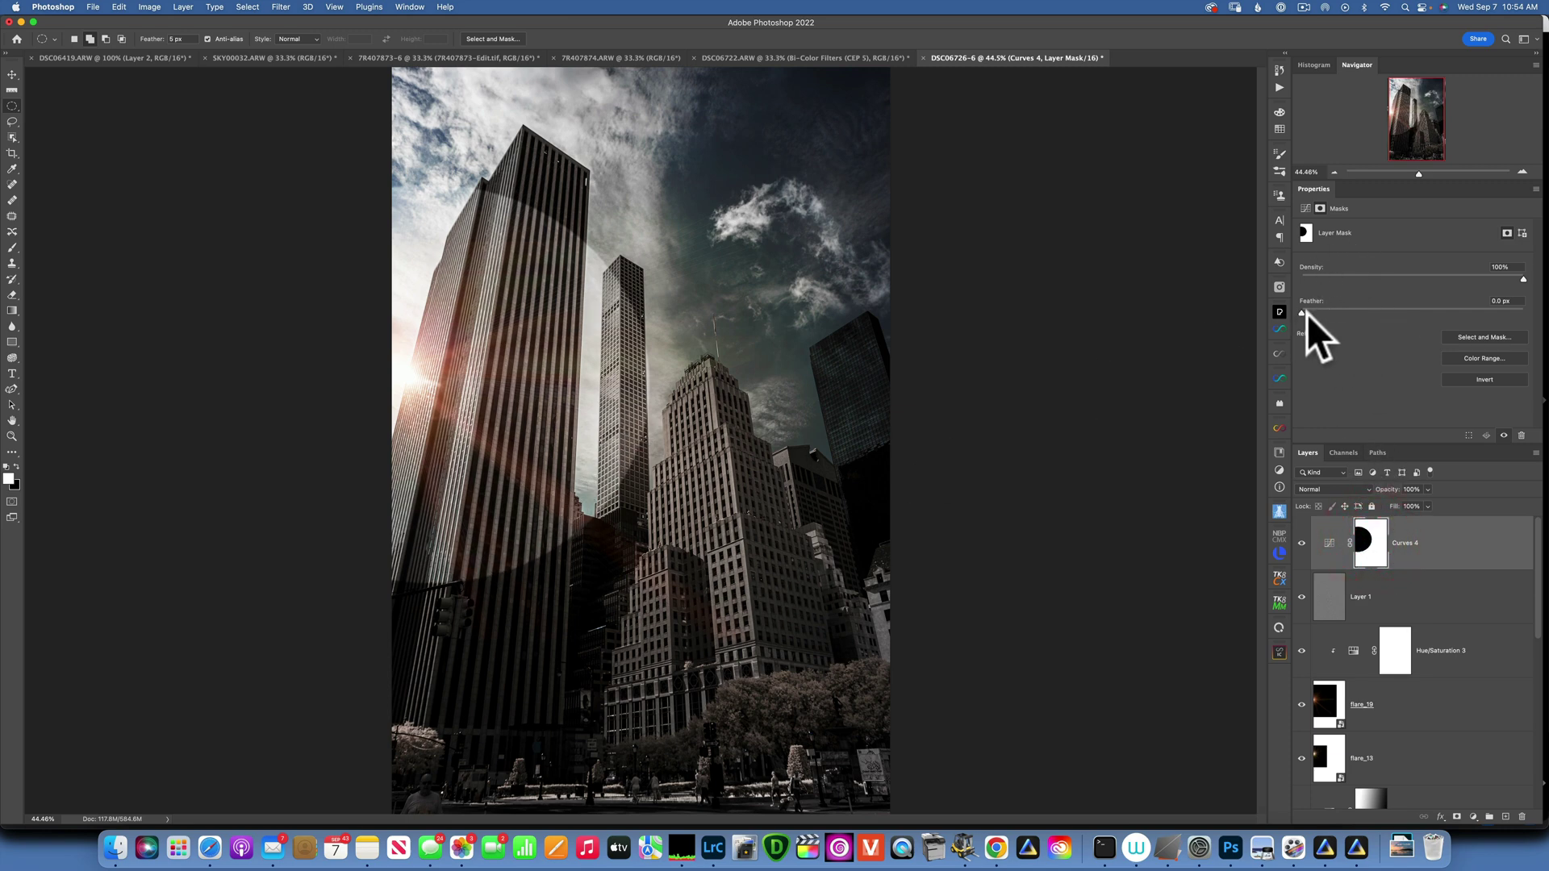
{"action": "left_click_drag", "start_coordinate": [1301, 312], "coordinate": [1510, 314]}
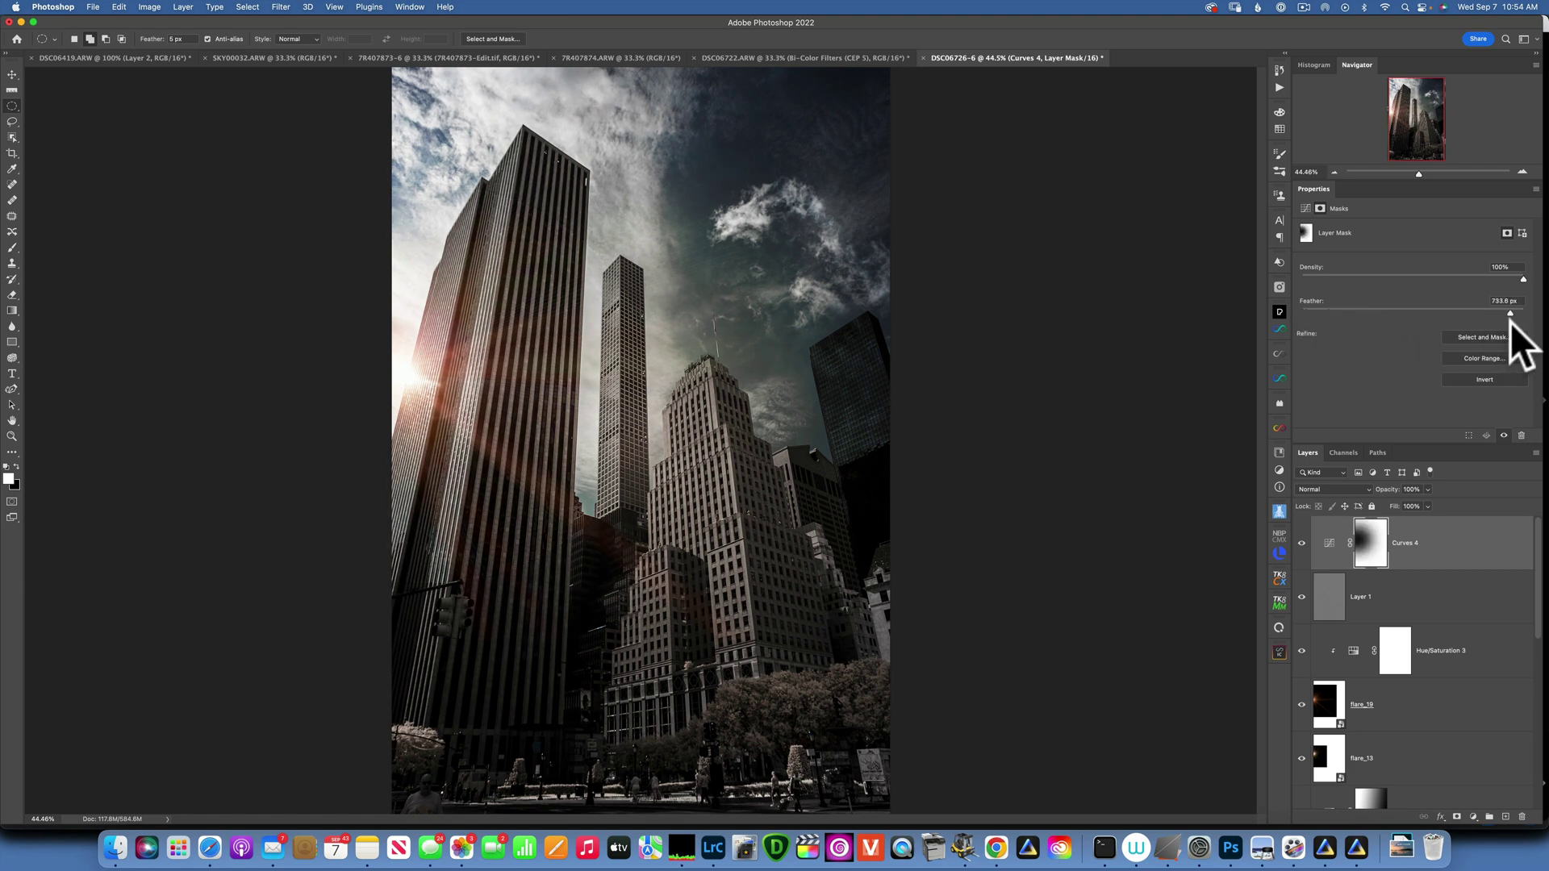
- Raise the Curves 4 midtone point to leave only a subtle darkening, comparing the image with the layer off and on
{"action": "left_click", "coordinate": [1302, 543]}
{"action": "left_click", "coordinate": [1302, 543]}
{"action": "left_click", "coordinate": [1329, 543]}
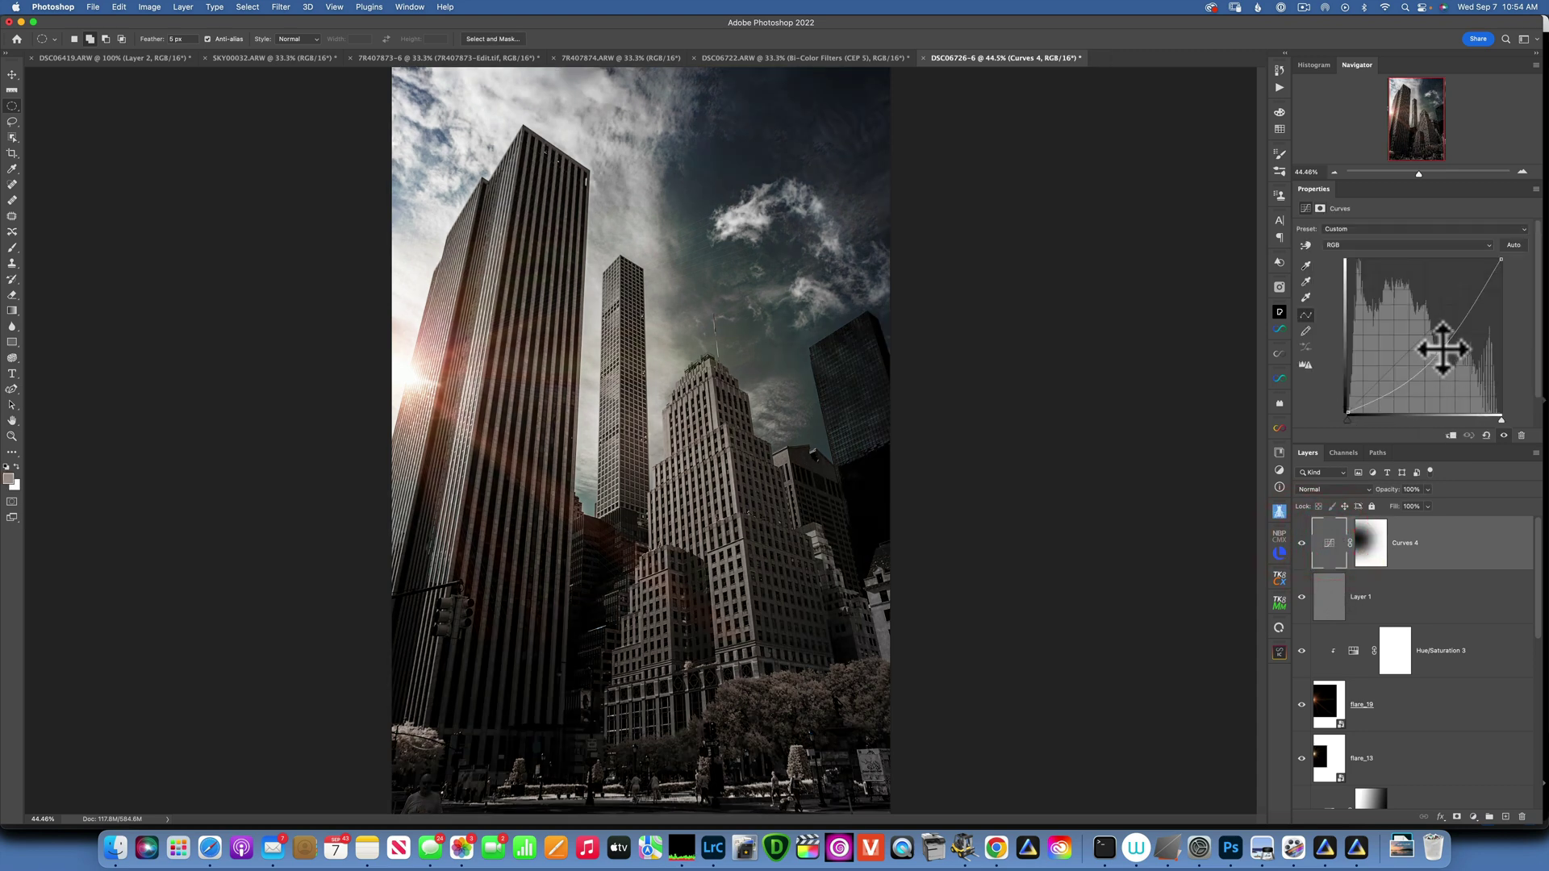
{"action": "left_click_drag", "start_coordinate": [1445, 345], "coordinate": [1431, 339]}
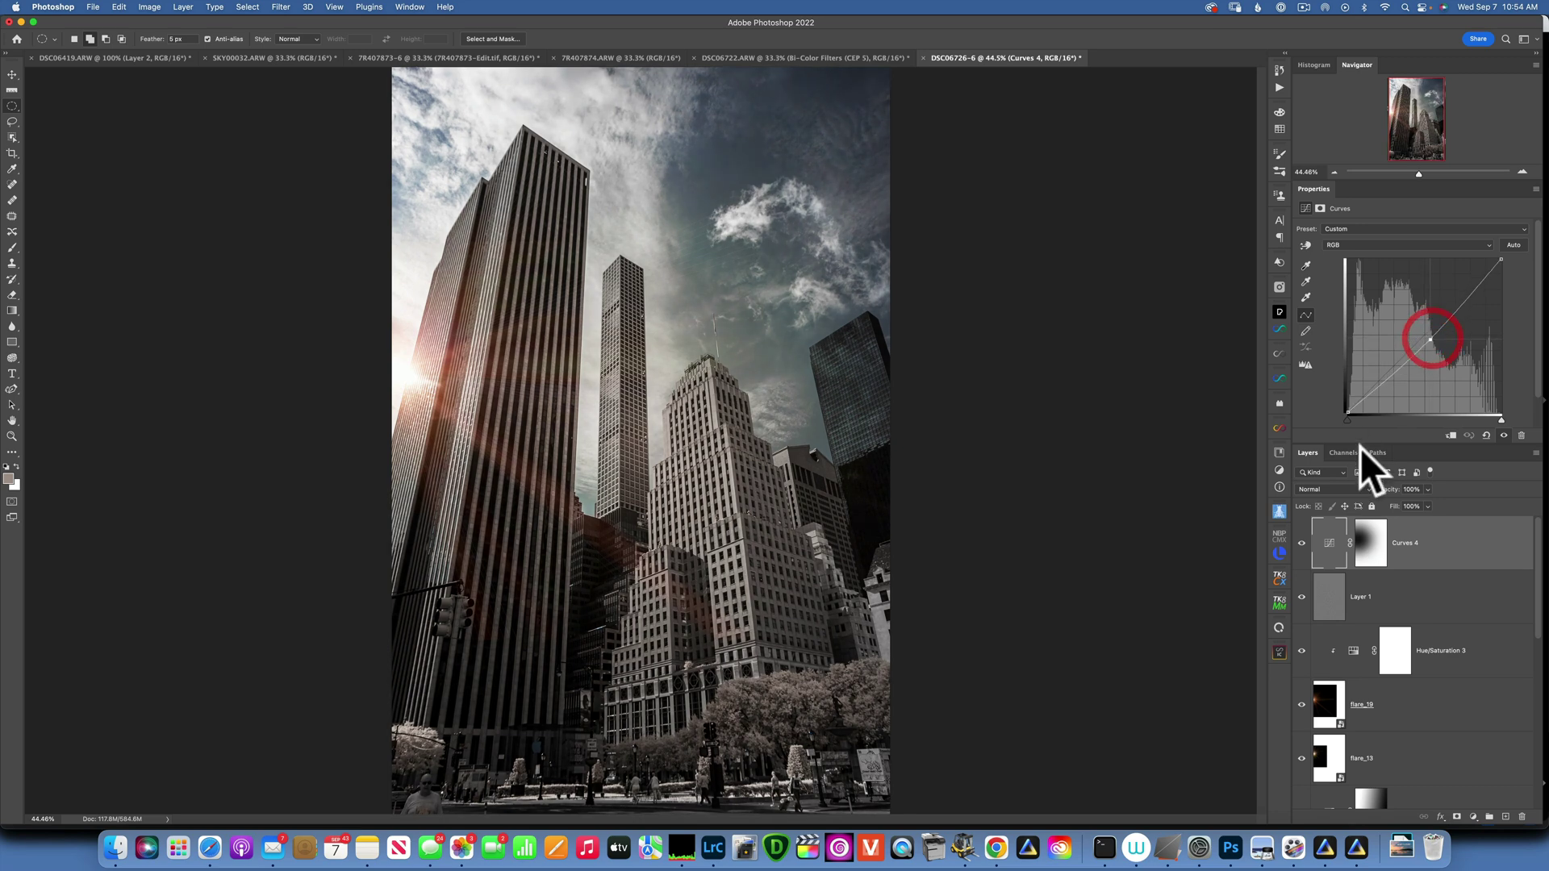
{"action": "left_click", "coordinate": [1302, 543]}
{"action": "left_click", "coordinate": [1301, 543]}
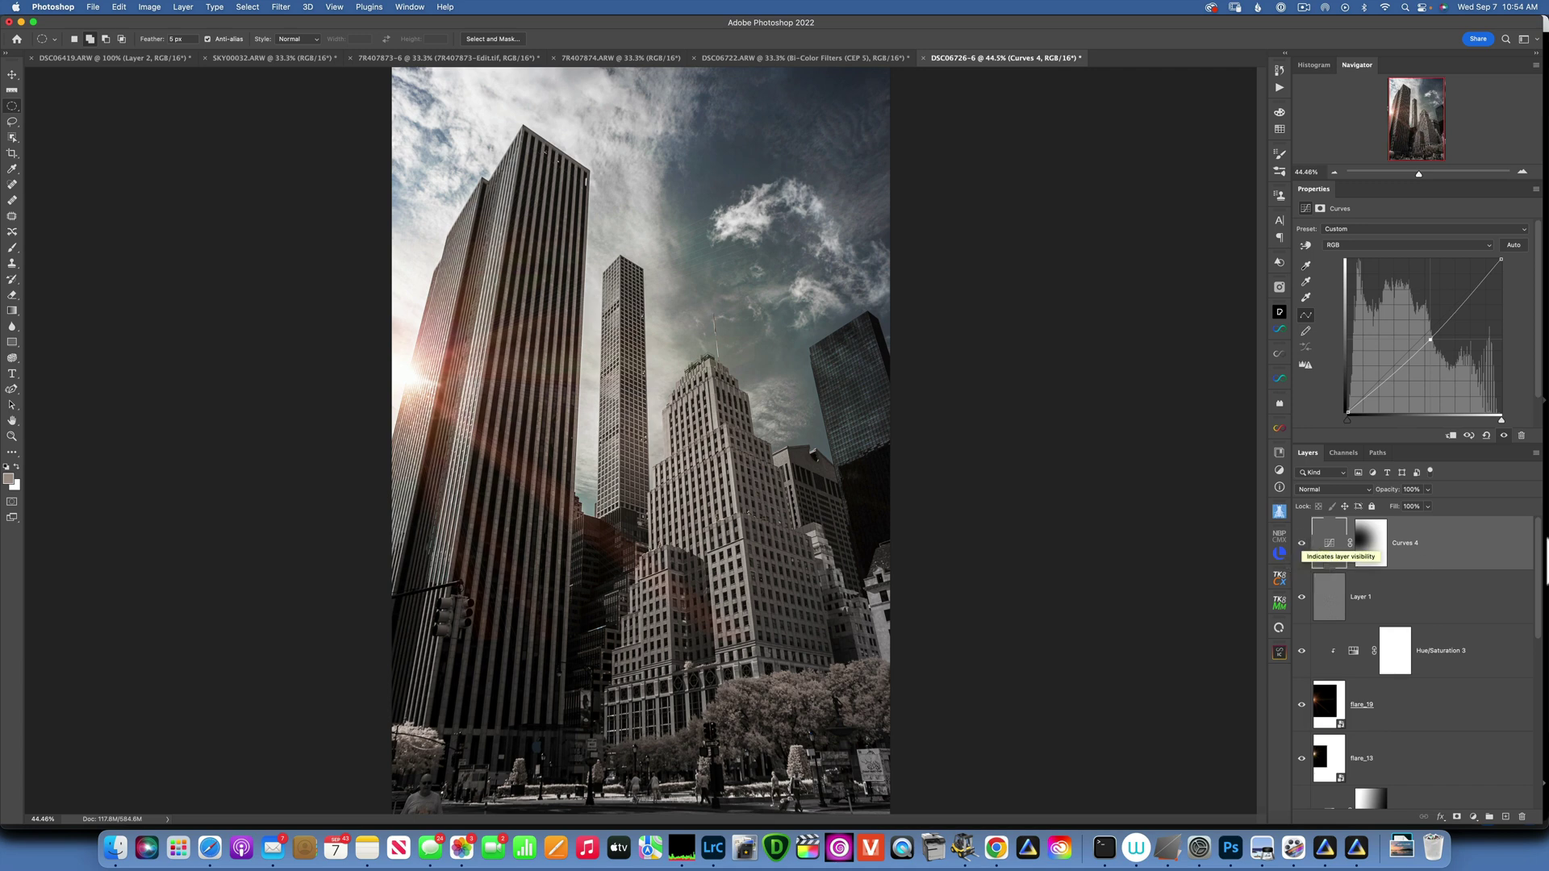
- Flatten all layers of the photo into a single background layer
{"action": "right_click", "coordinate": [1465, 541]}
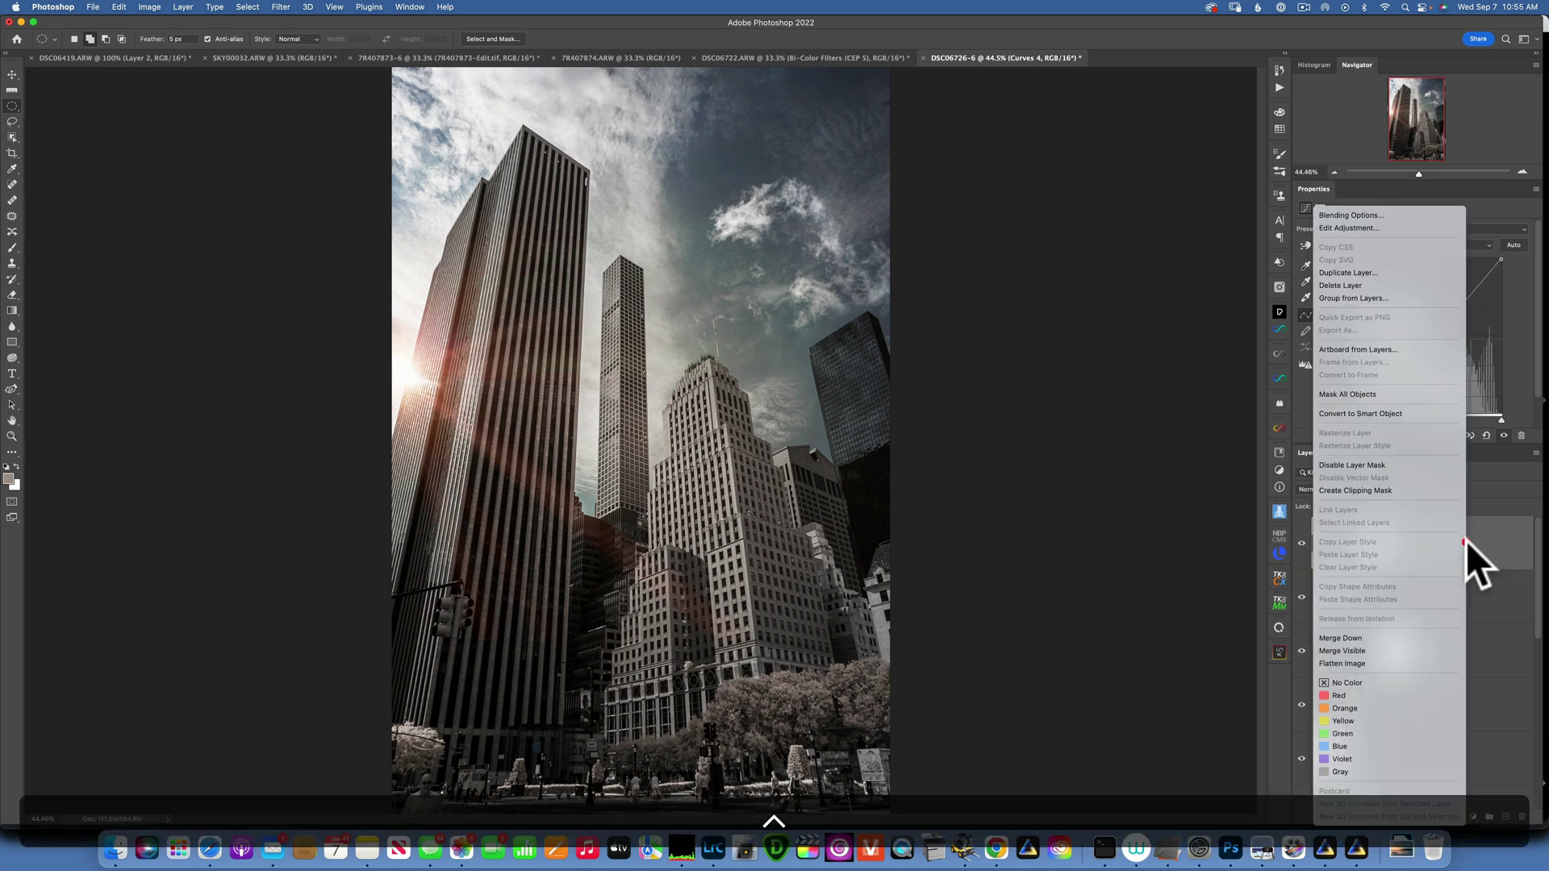
{"action": "left_click", "coordinate": [1348, 660]}
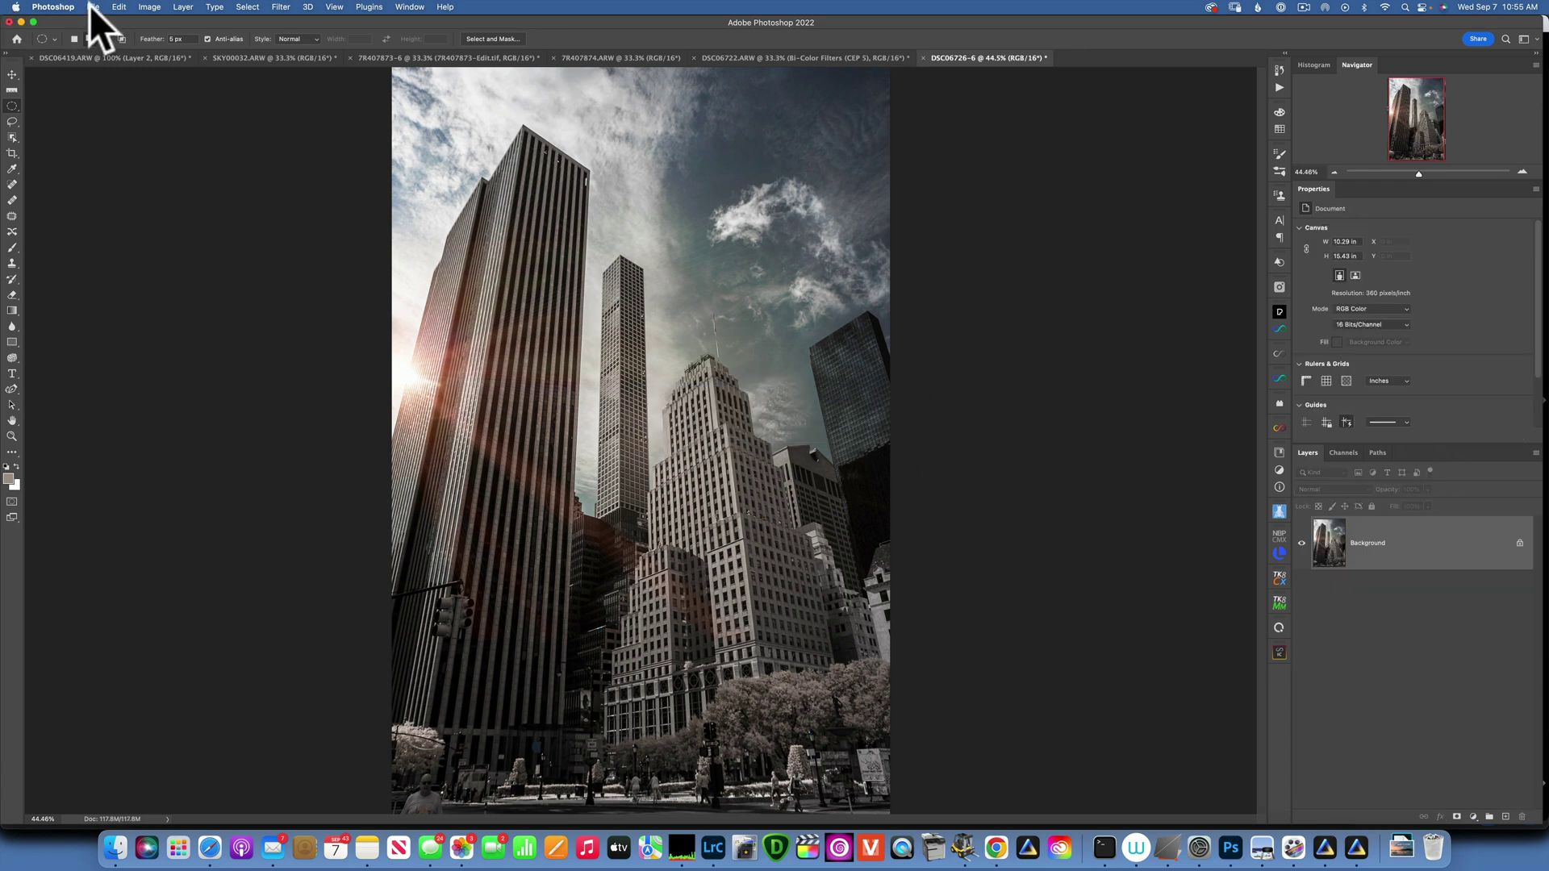
- Close the flattened city photo with its changes saved, and switch to Lightroom Classic
{"action": "left_click", "coordinate": [92, 6]}
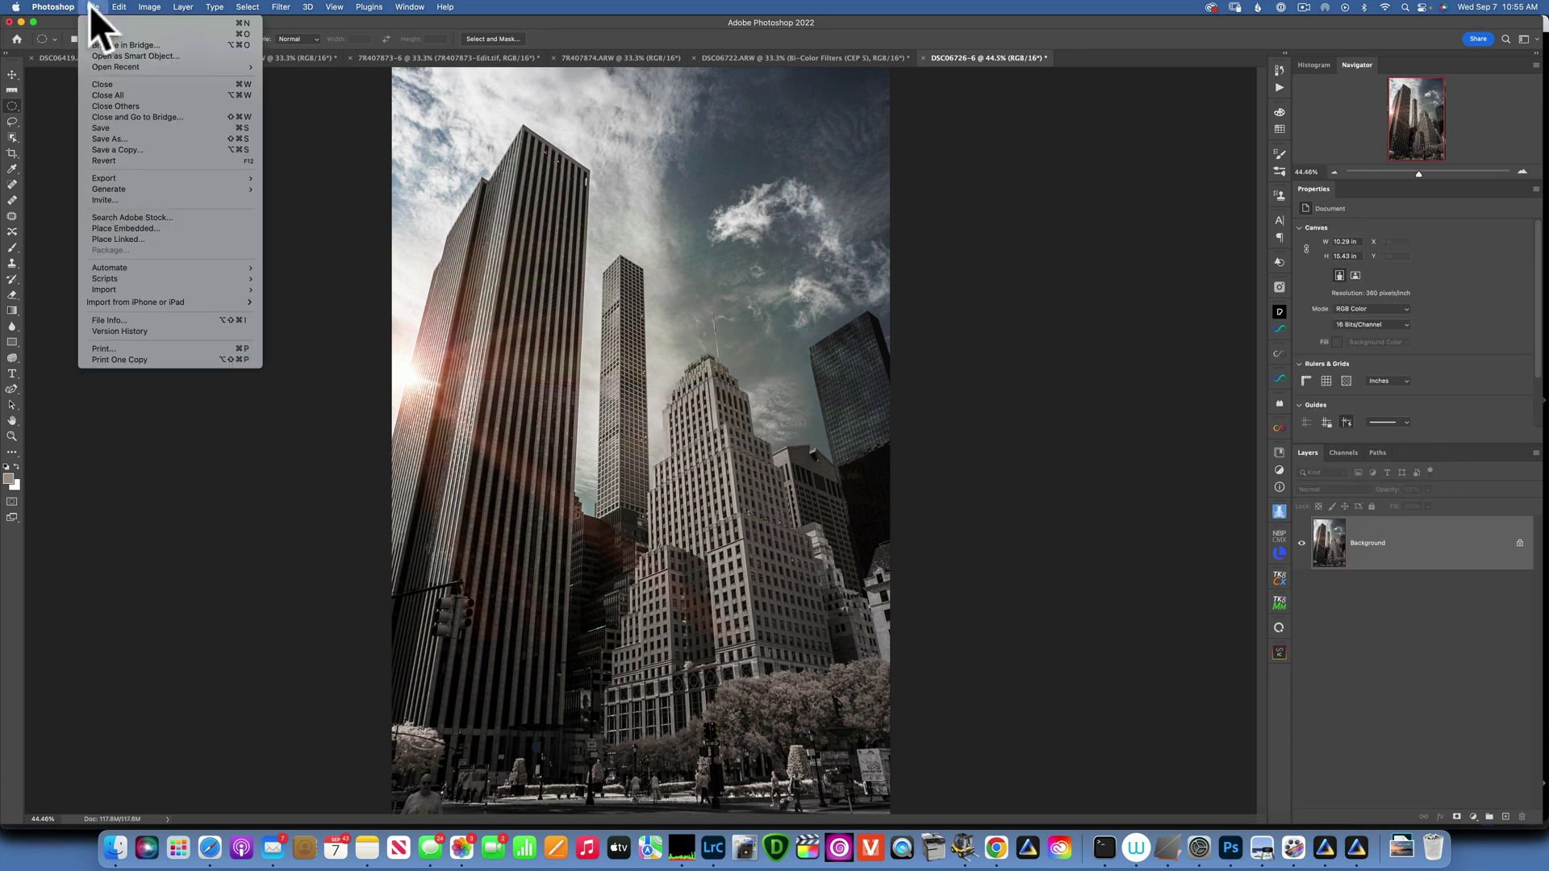
{"action": "left_click", "coordinate": [122, 81]}
{"action": "left_click", "coordinate": [788, 286]}
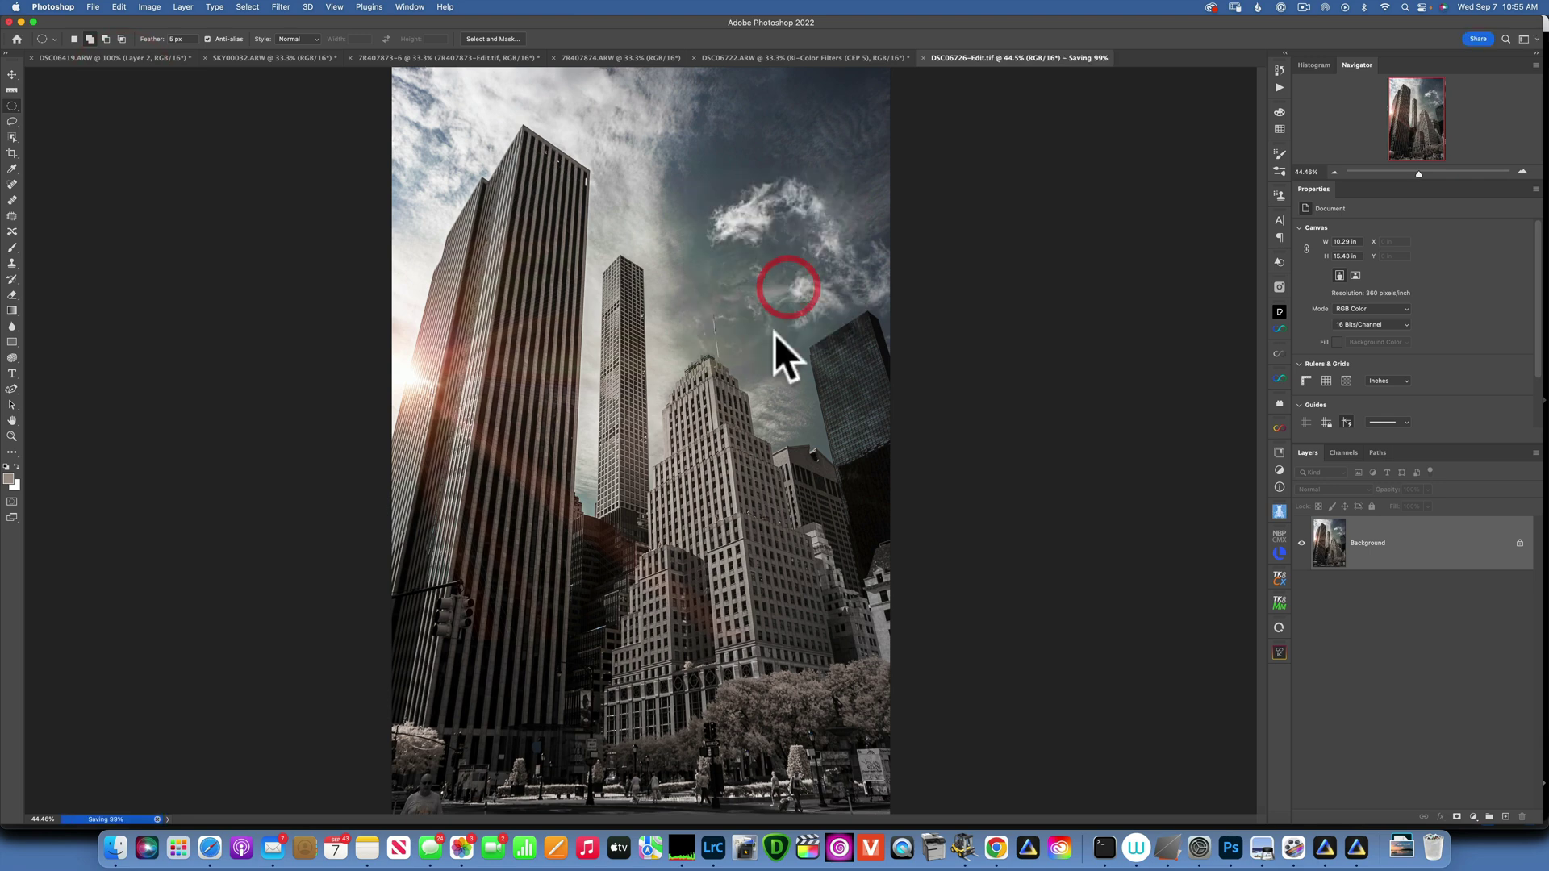
{"action": "left_click", "coordinate": [712, 845]}
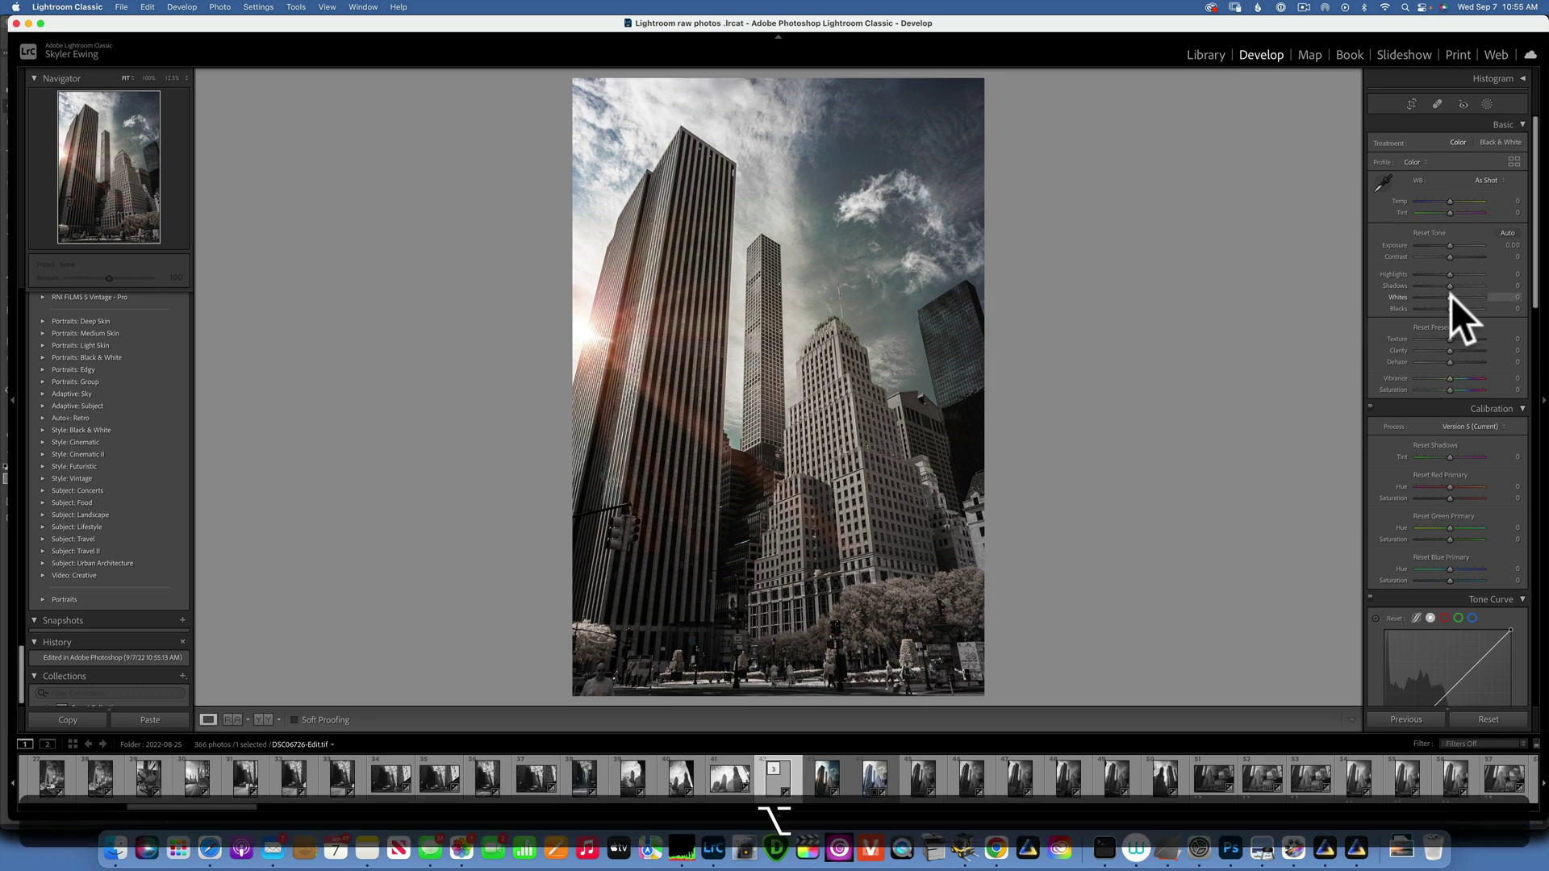
- Set Whites to +24 and Blacks to -10 on DSC06726-Edit.tif, using the clipping preview as a guide
{"action": "mouse_move", "coordinate": [1450, 297]}
{"action": "left_mouse_down"}
{"action": "mouse_move", "coordinate": [1469, 297]}
{"action": "mouse_move", "coordinate": [1455, 292]}
{"action": "left_mouse_up"}
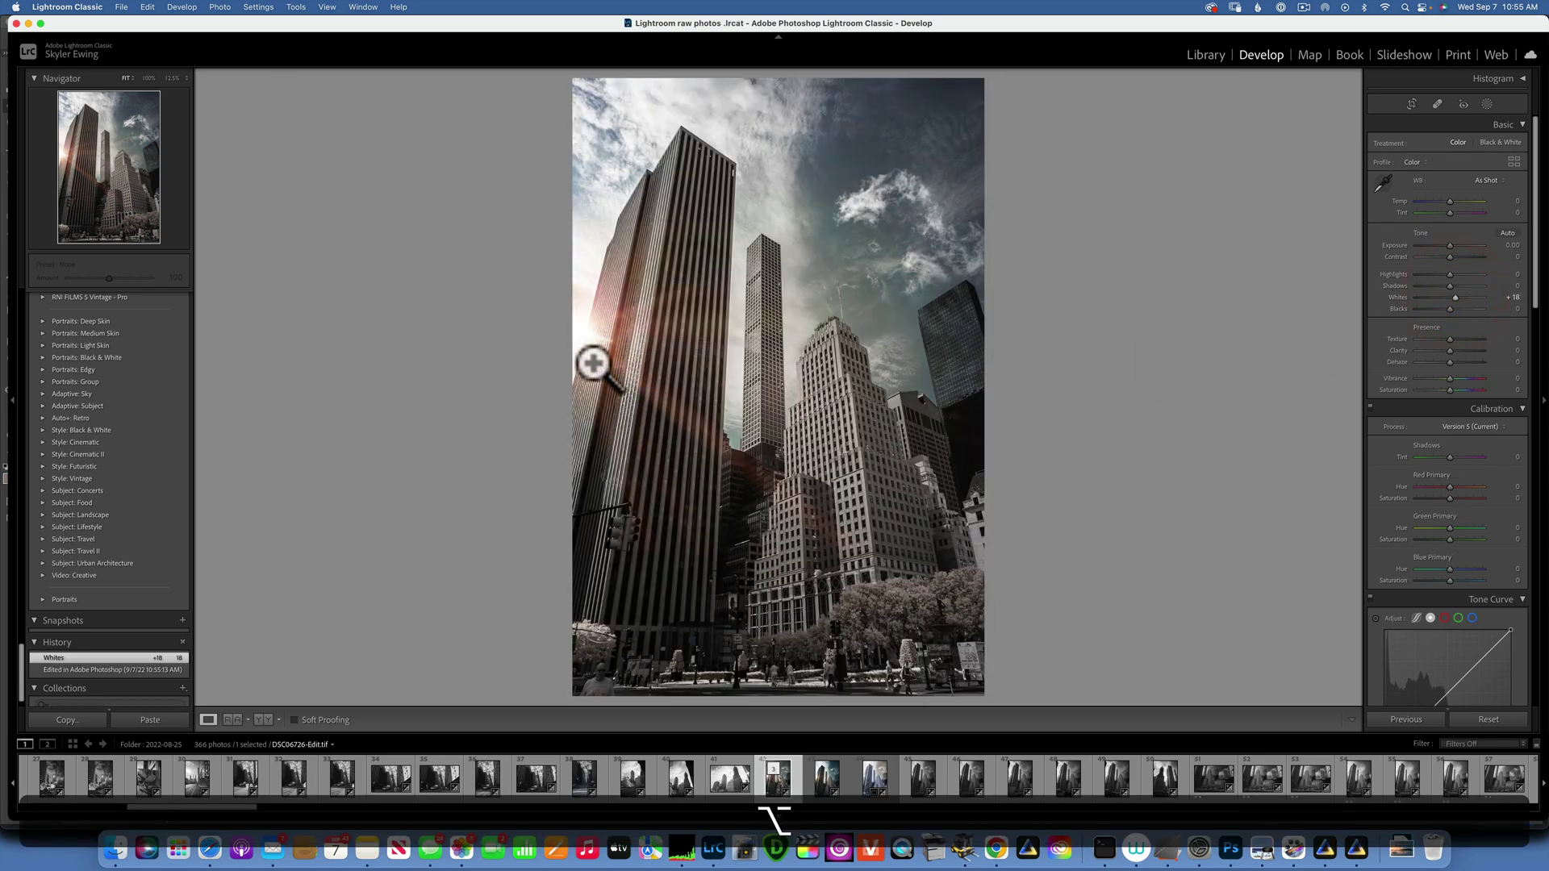
{"action": "key", "text": "alt"}
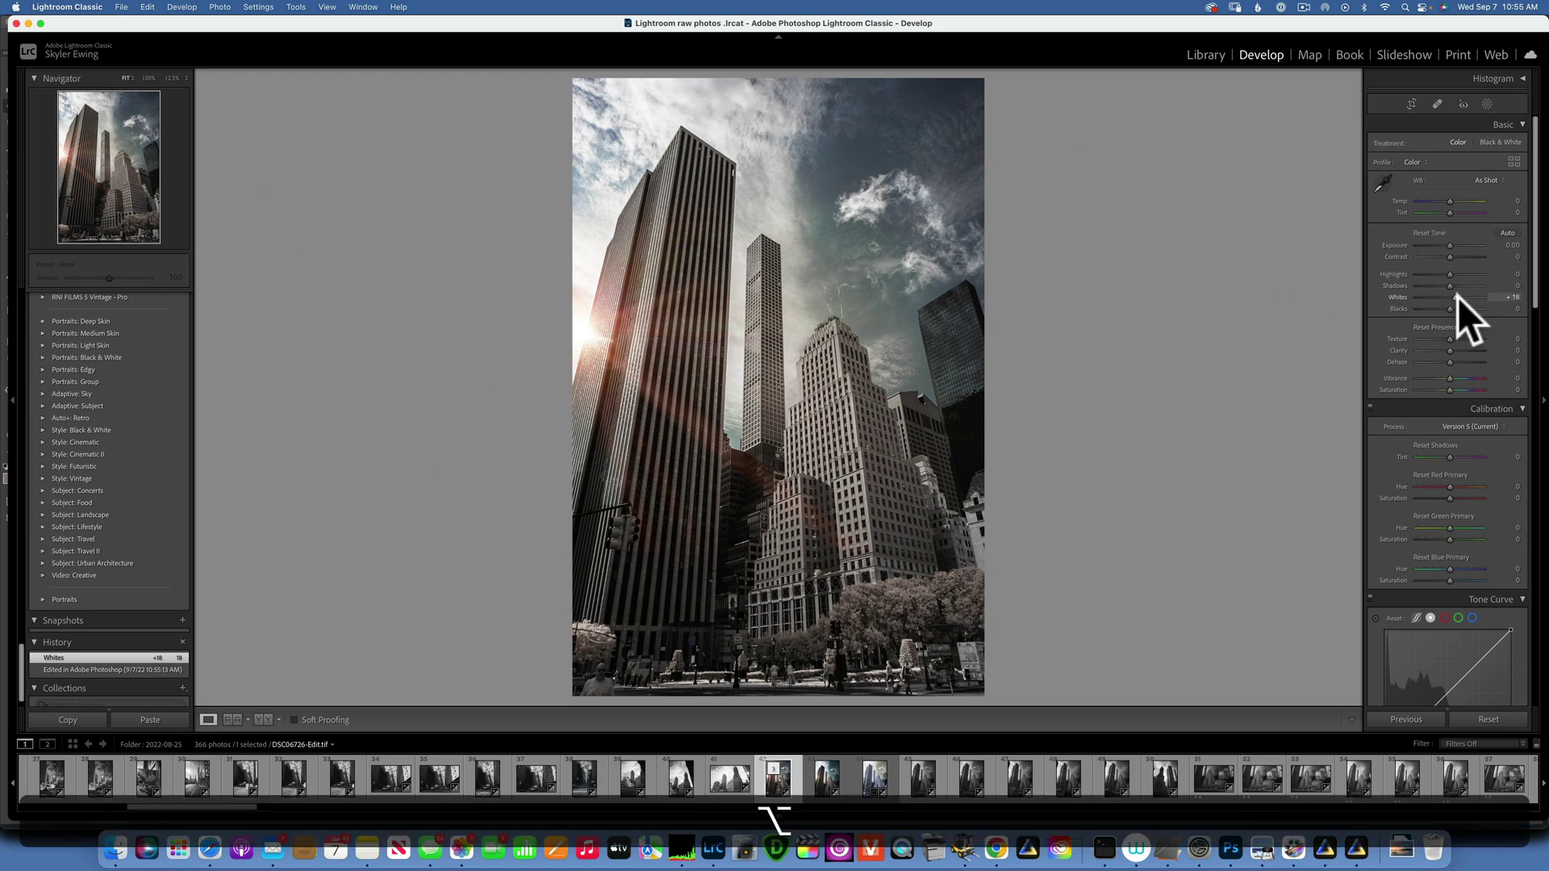
{"action": "left_click_drag", "start_coordinate": [1459, 296], "coordinate": [1460, 296]}
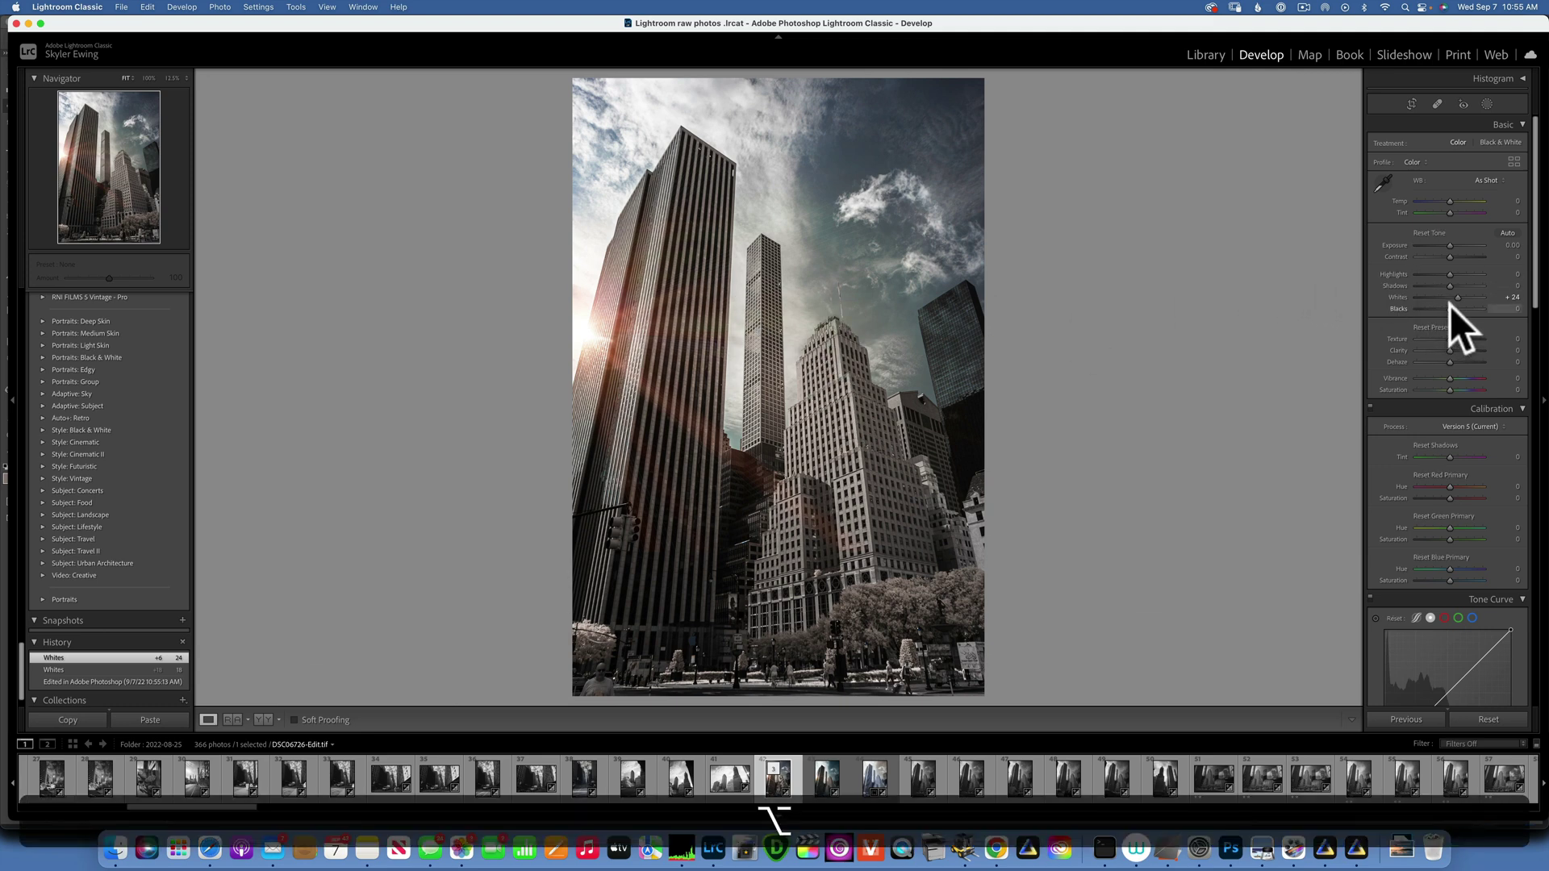
{"action": "left_click_drag", "start_coordinate": [1450, 305], "coordinate": [1446, 307]}
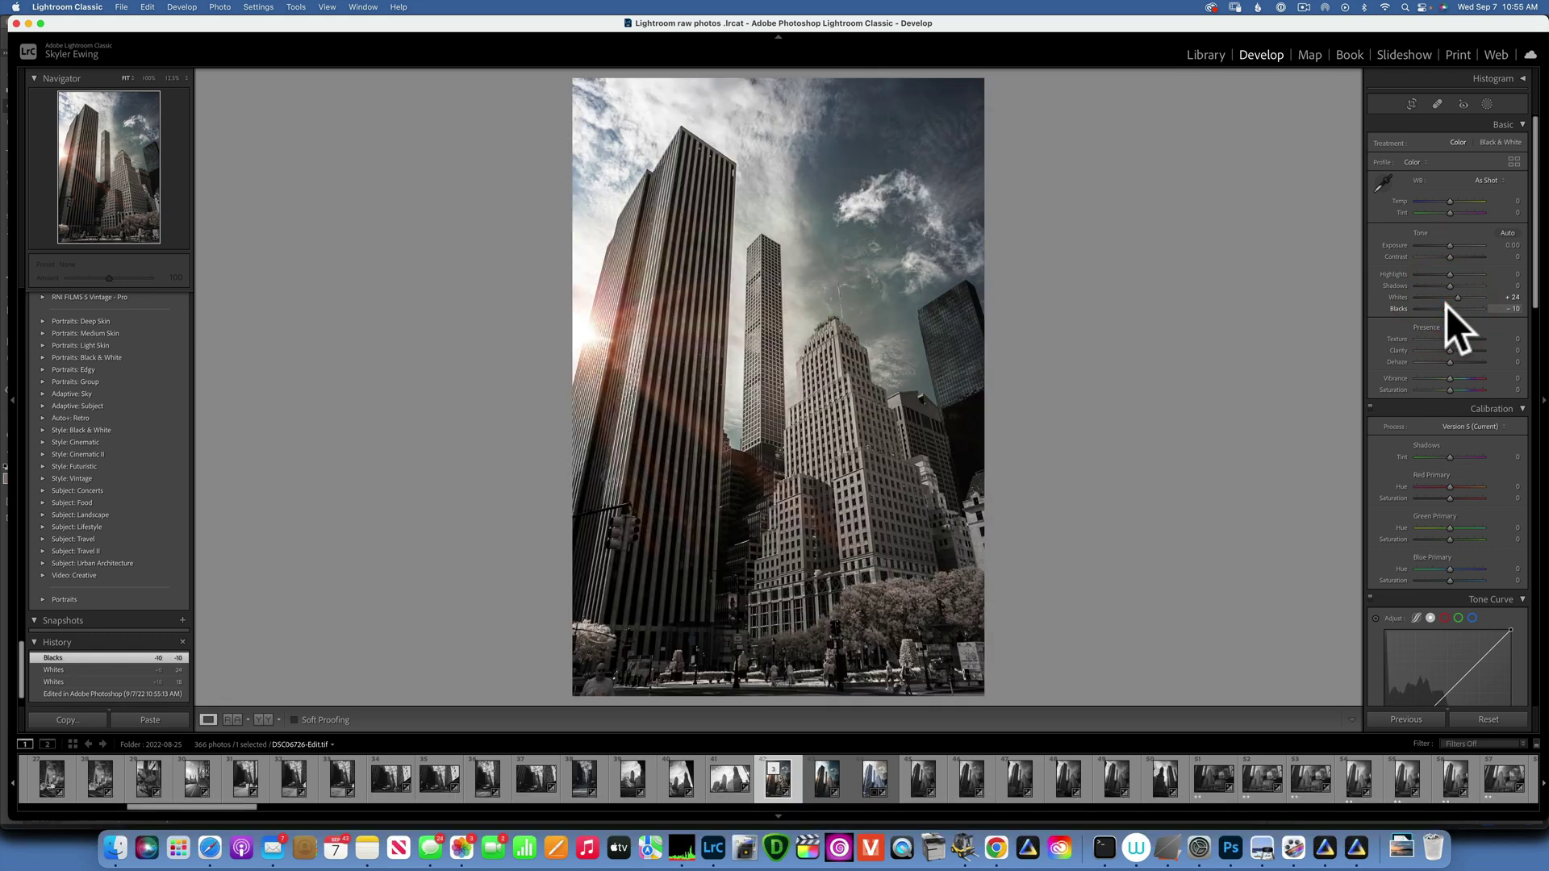
- Compare the original DSC06726.ARW with the finished DSC06726-Edit.tif by viewing one after the other
{"action": "left_click", "coordinate": [870, 778]}
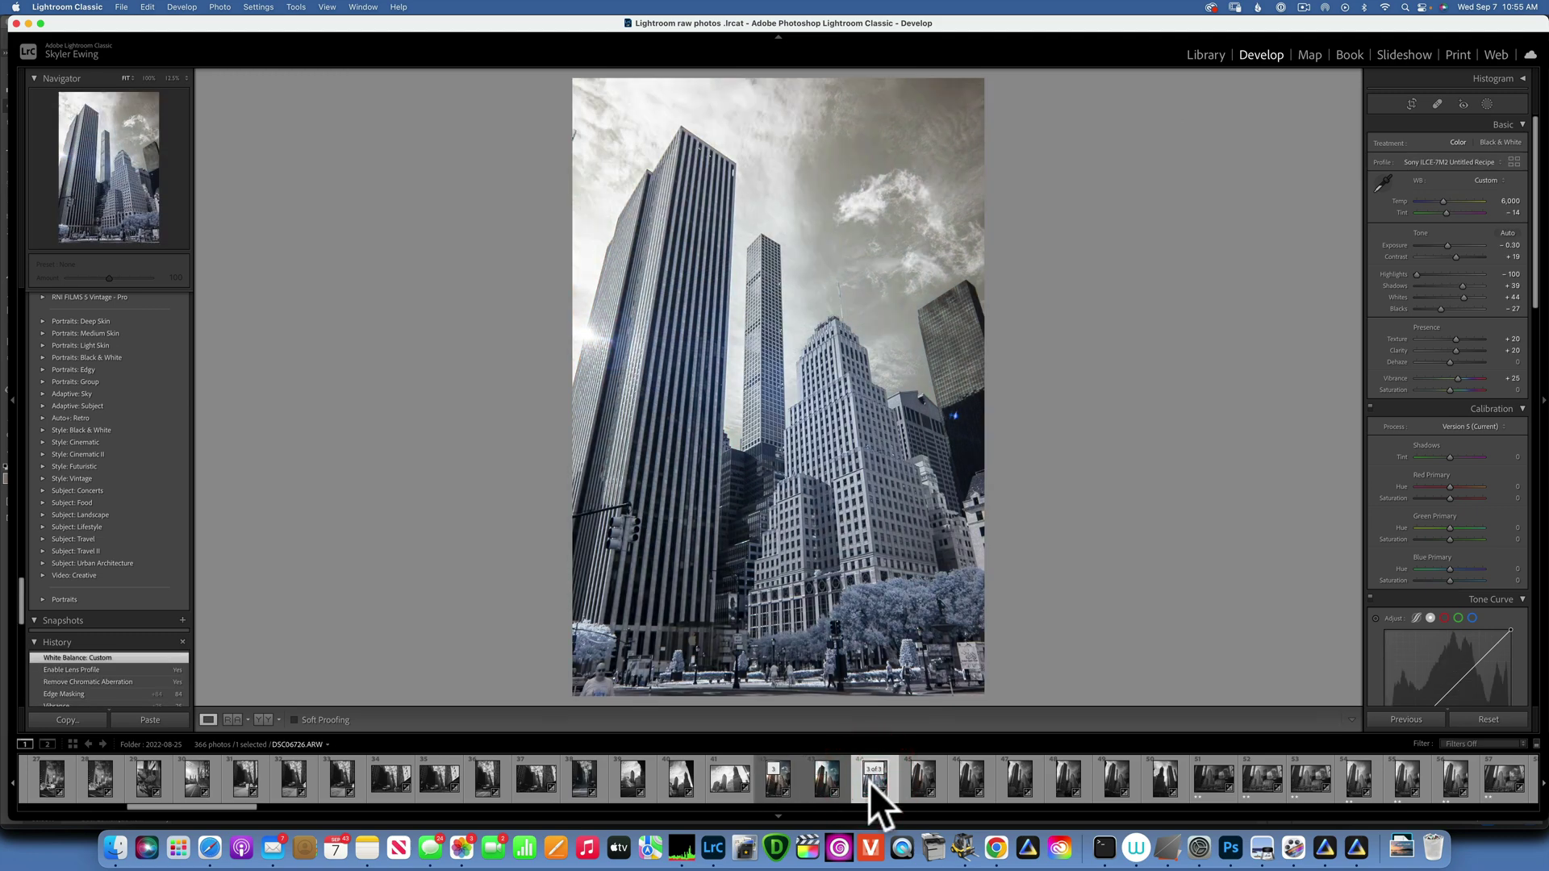
{"action": "left_click", "coordinate": [771, 782]}
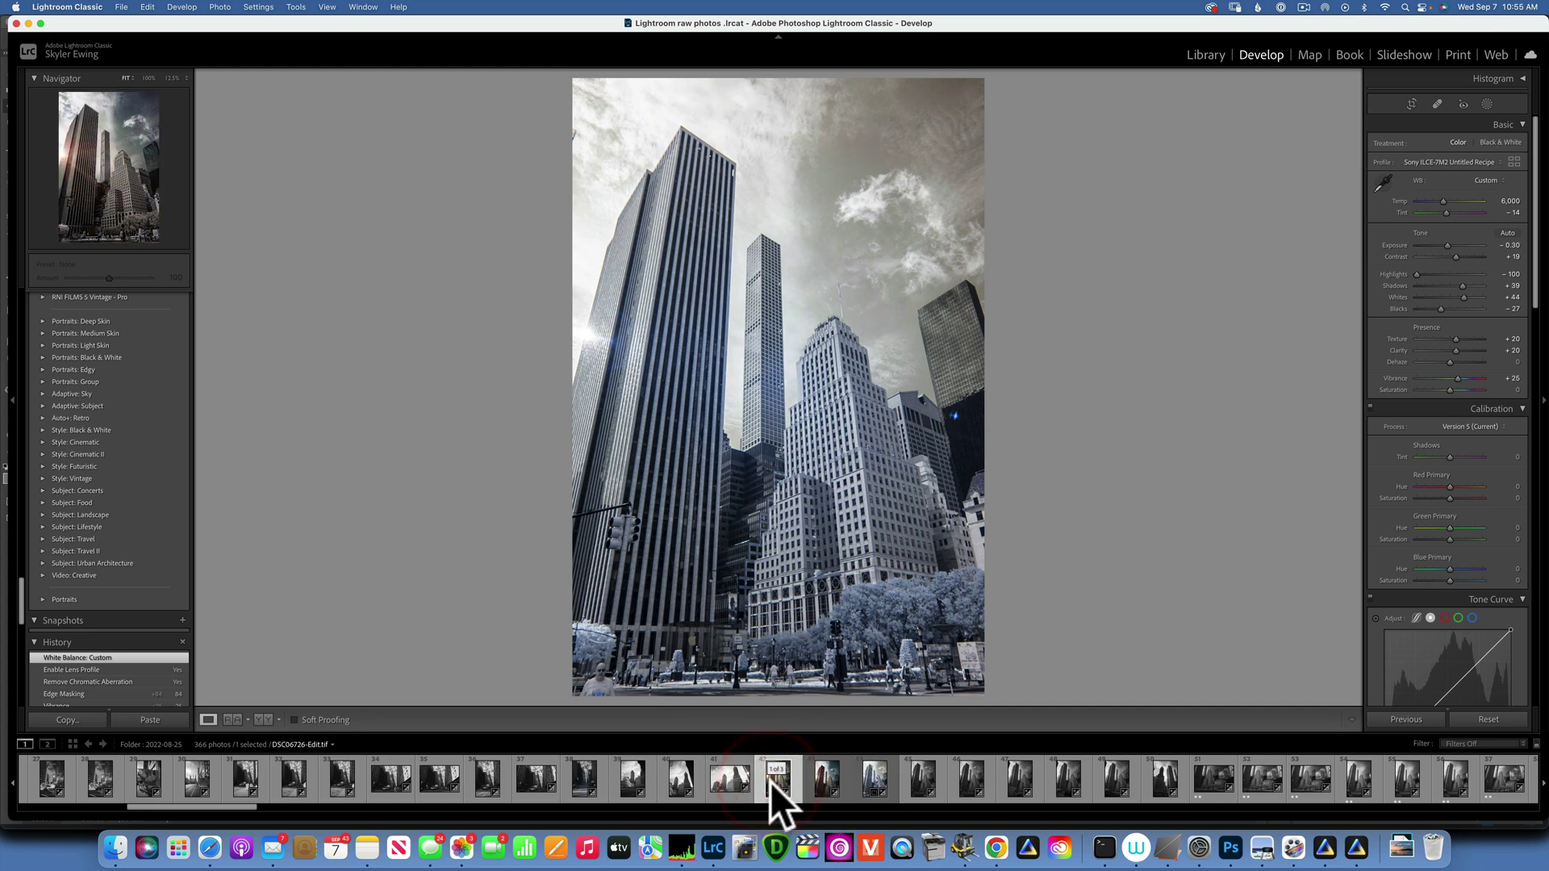